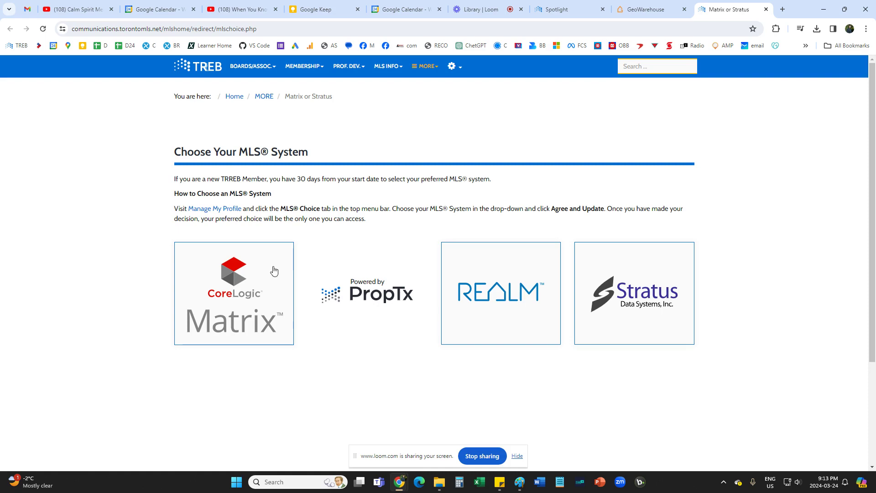
# Choose Matrix as the MLS system and open REALM's Add Listing form through ADD/EDIT.
pyautogui.click(271, 271)
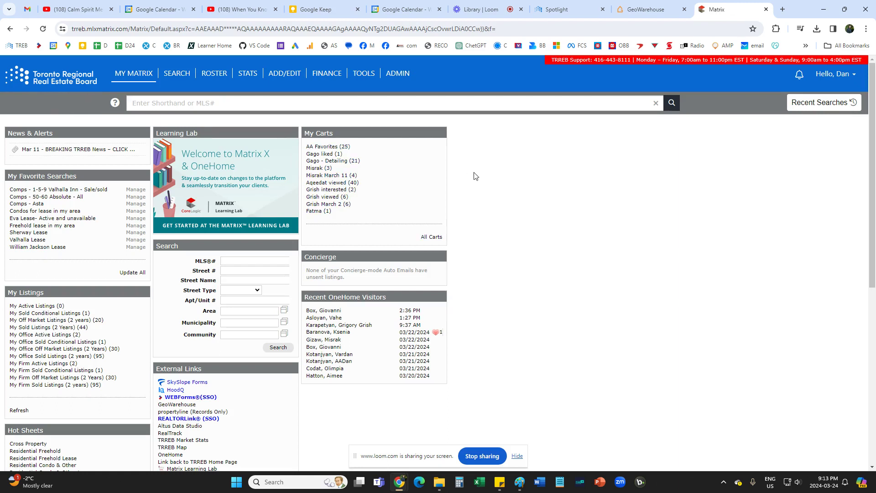
pyautogui.click(287, 73)
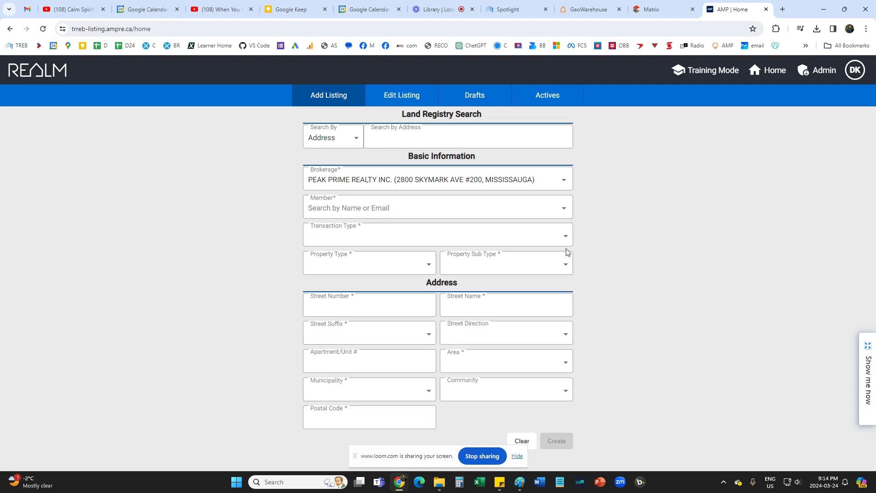
pyautogui.click(586, 4)
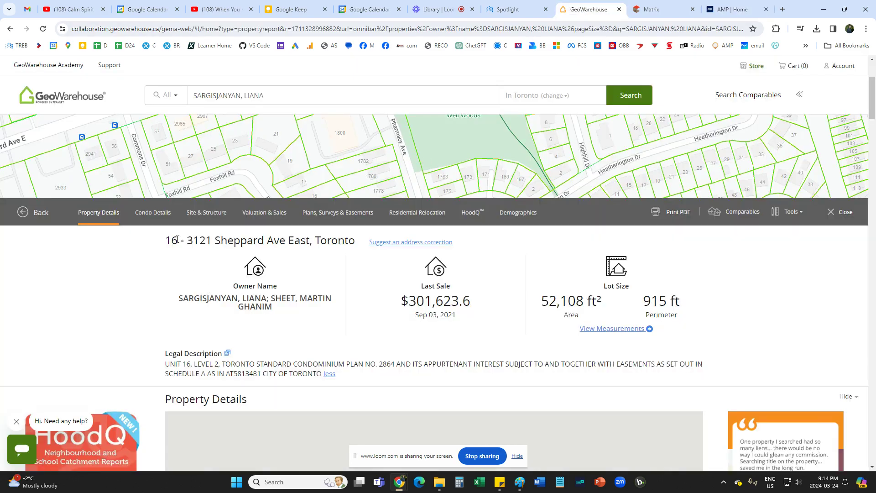
pyautogui.moveTo(189, 240); pyautogui.dragTo(353, 242)
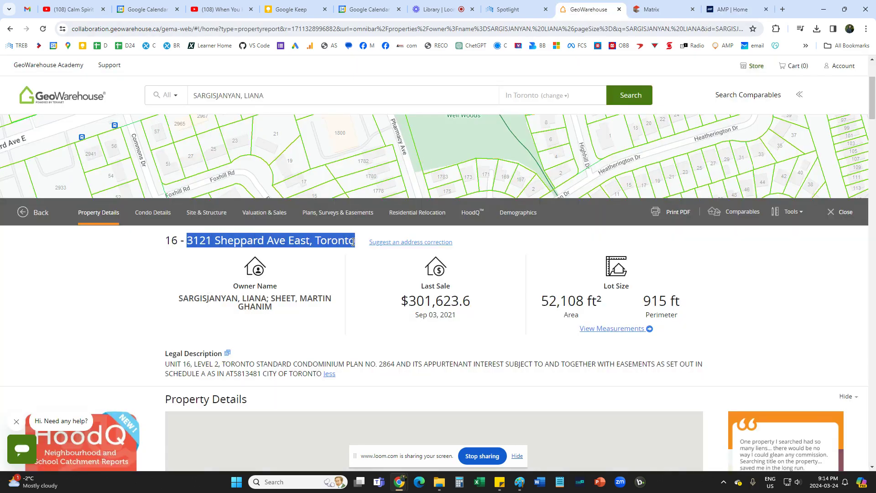
pyautogui.click(352, 242)
pyautogui.moveTo(192, 240); pyautogui.dragTo(310, 241)
pyautogui.hotkey('ctrl', 'c')
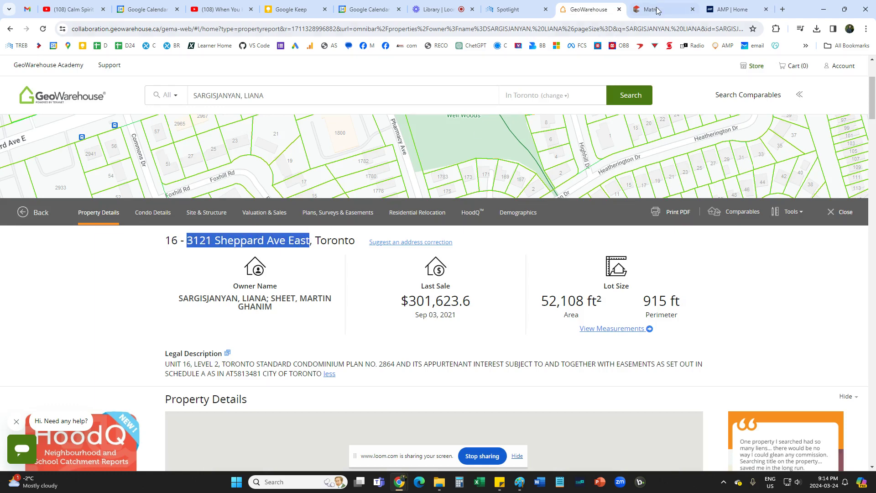
pyautogui.click(658, 10)
pyautogui.click(745, 7)
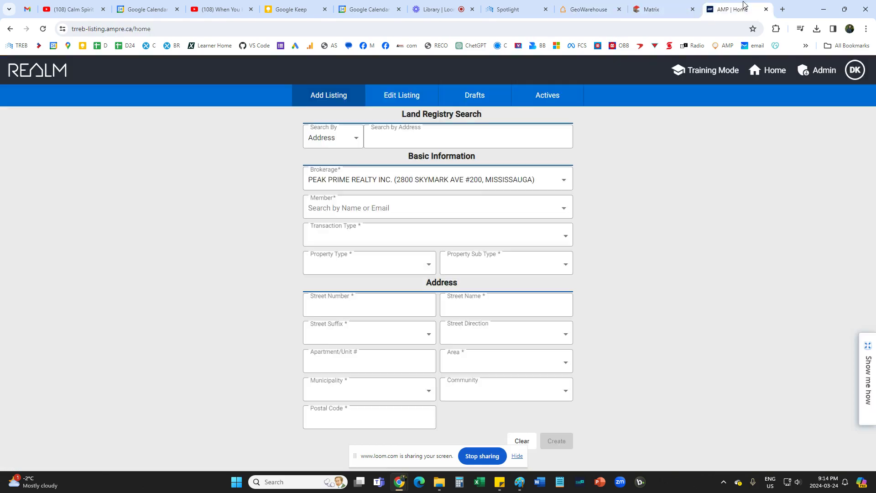
pyautogui.click(389, 139)
pyautogui.hotkey('ctrl', 'v')
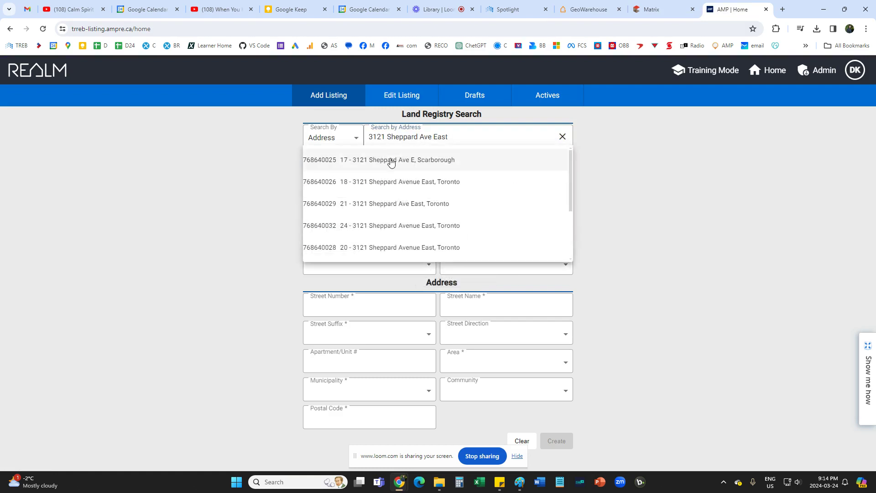
pyautogui.click(389, 161)
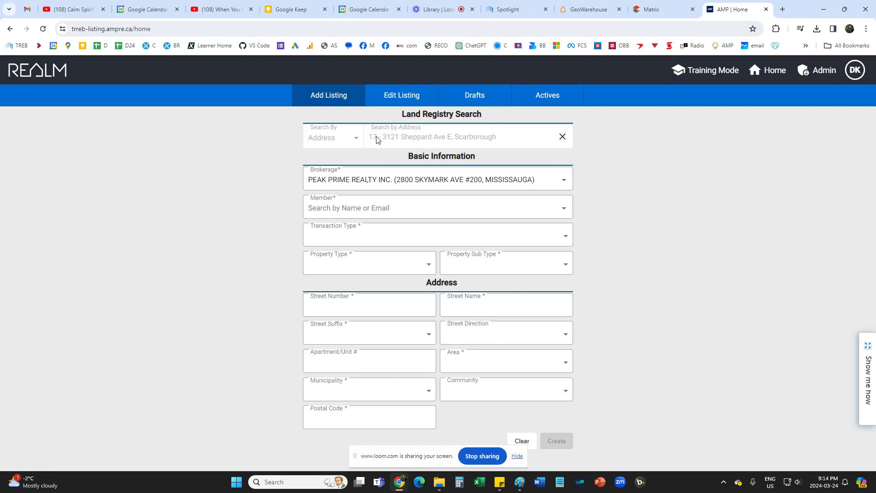
pyautogui.click(562, 136)
pyautogui.click(560, 137)
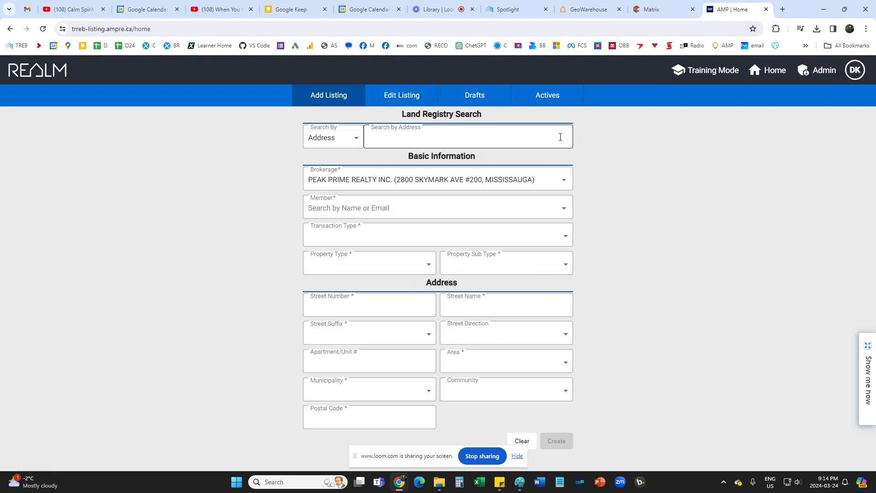
pyautogui.click(420, 143)
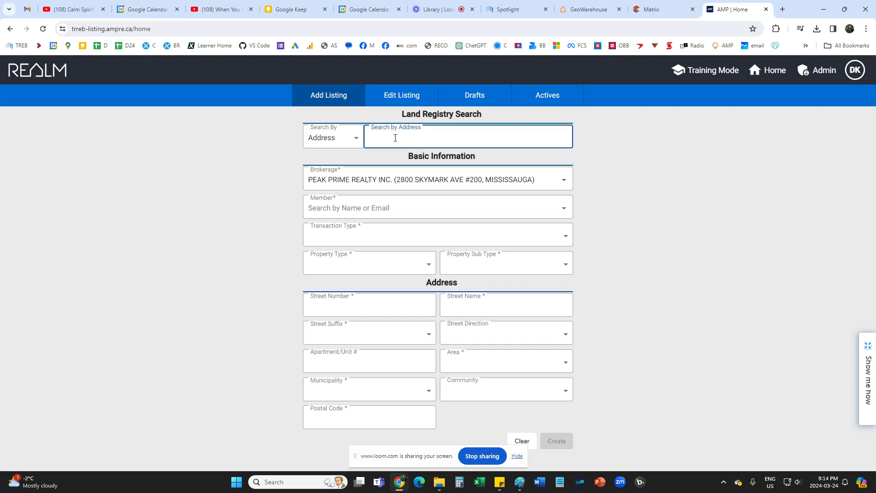
pyautogui.hotkey('ctrl', 'v')
pyautogui.click(588, 9)
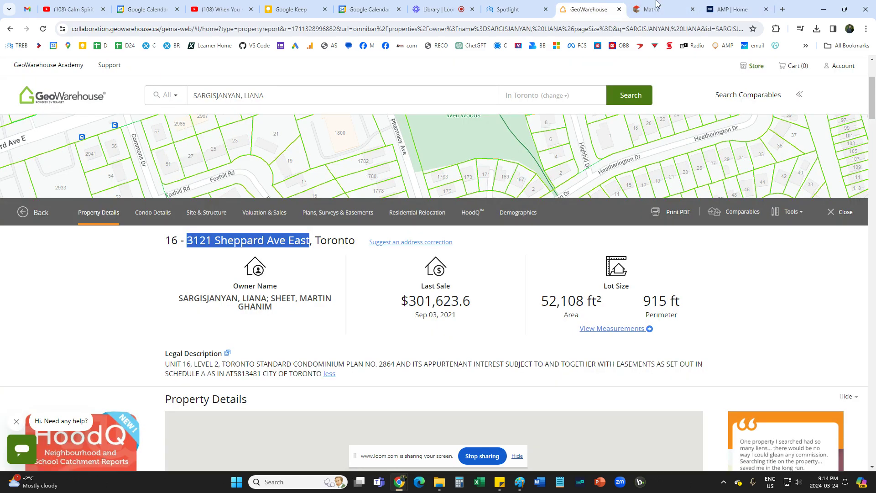
pyautogui.click(733, 5)
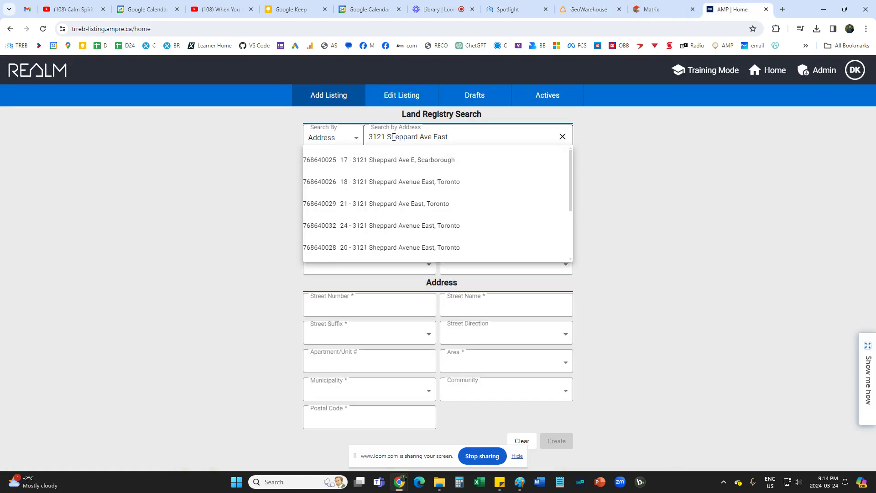
pyautogui.click(370, 135)
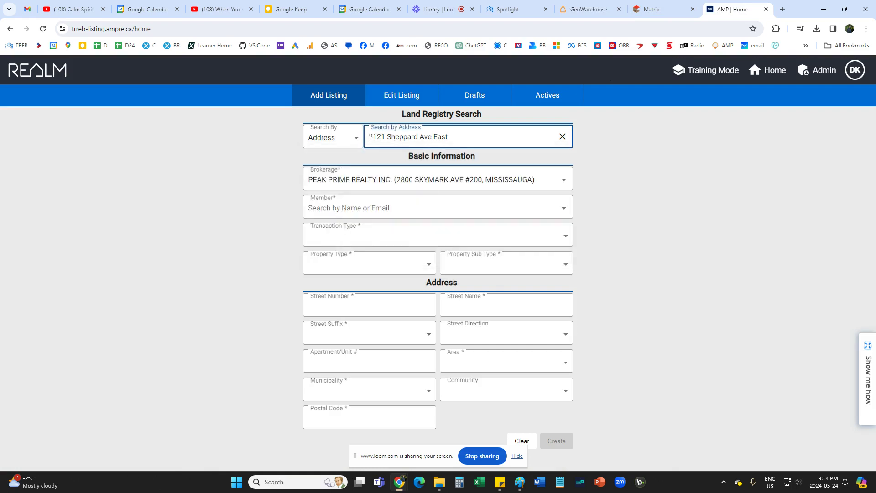
pyautogui.write('6-')
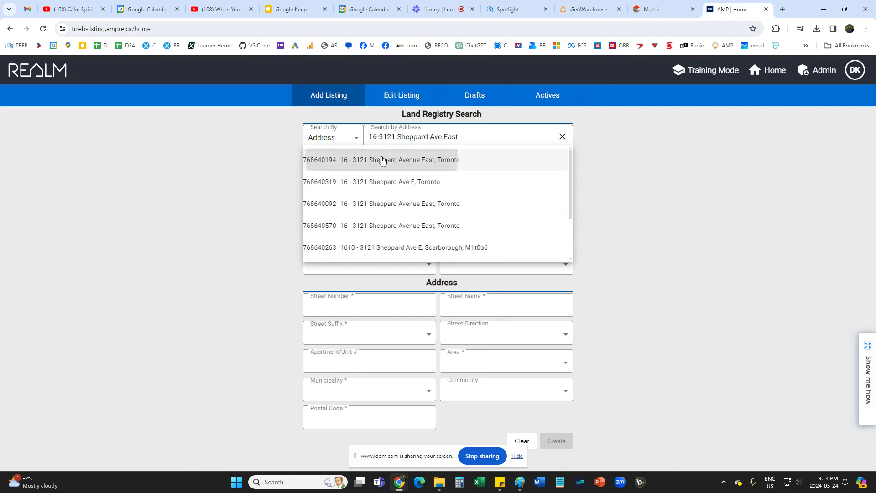
pyautogui.click(382, 161)
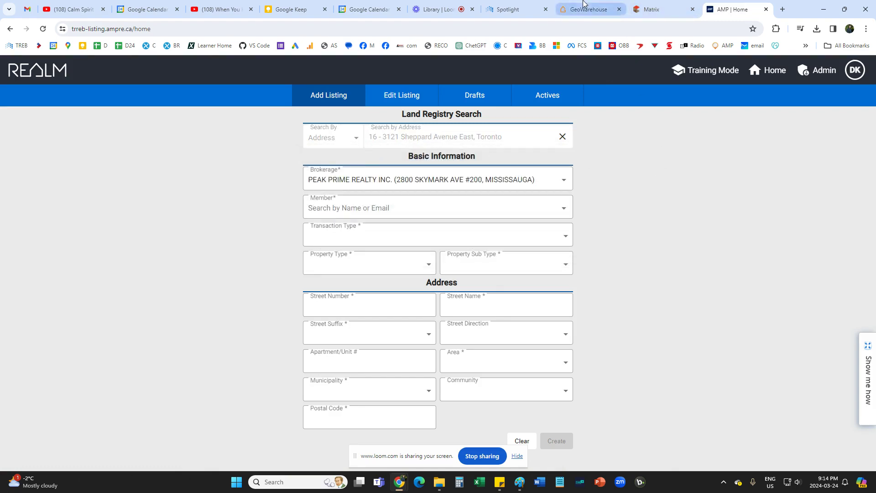
pyautogui.click(583, 8)
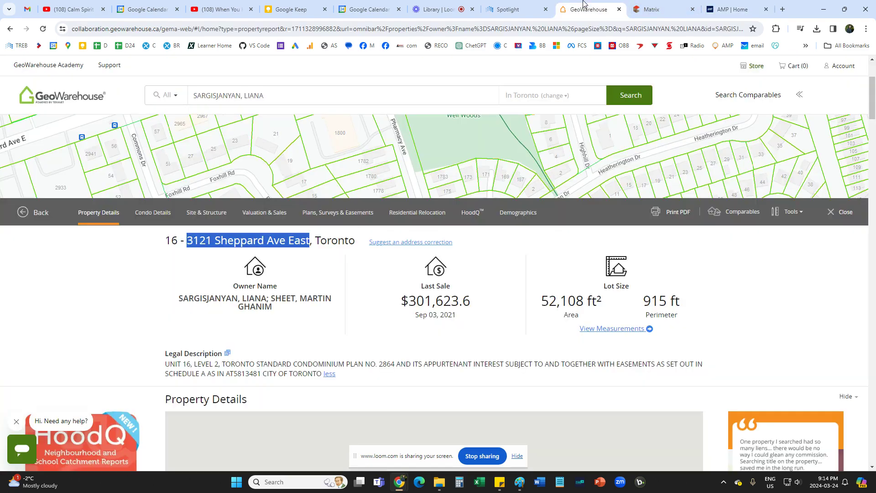
pyautogui.click(725, 8)
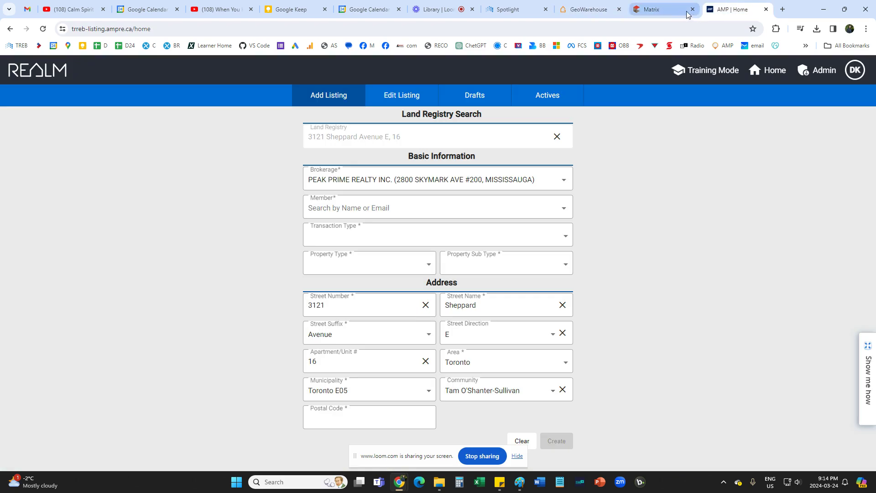
pyautogui.click(688, 13)
pyautogui.click(692, 9)
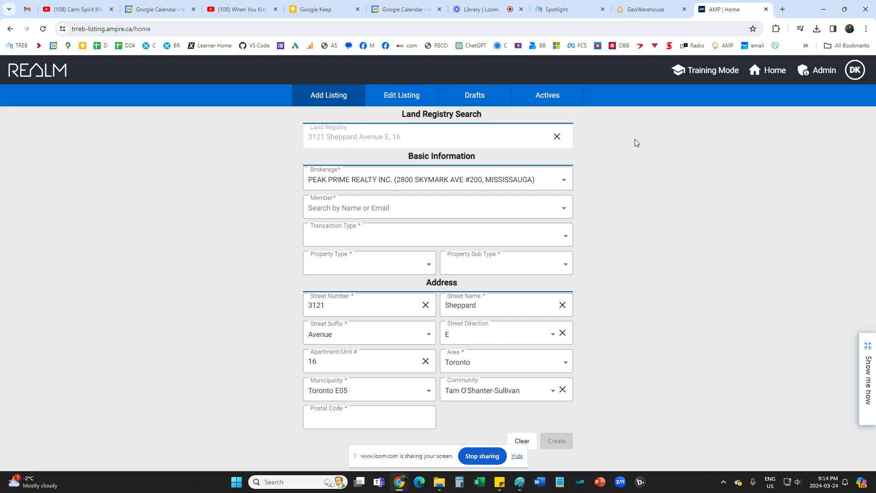
# Assign the listing agent as the brokerage member on the new listing.
pyautogui.click(648, 9)
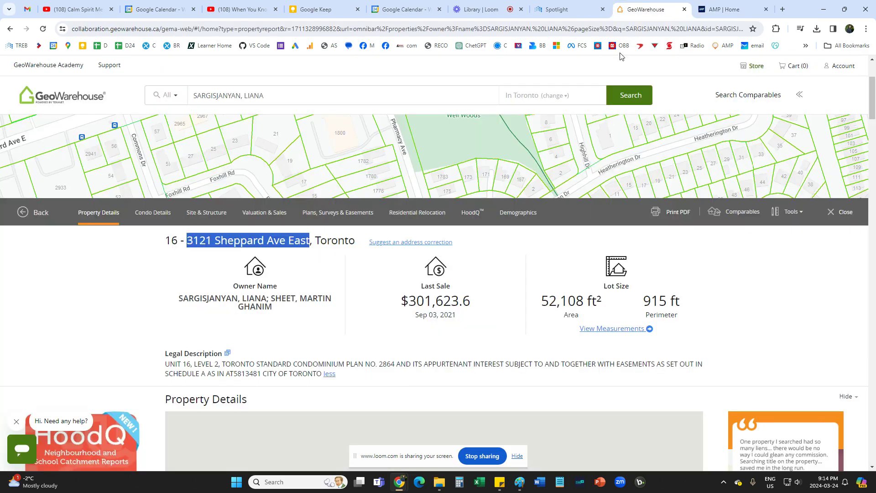
pyautogui.hotkey('ctrl', 'Tab')
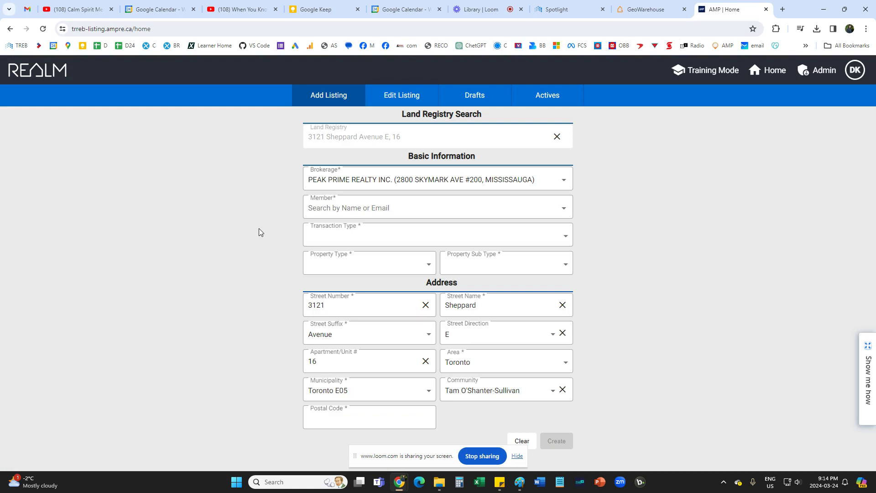
pyautogui.click(345, 216)
pyautogui.scroll(-2, 365, 292)
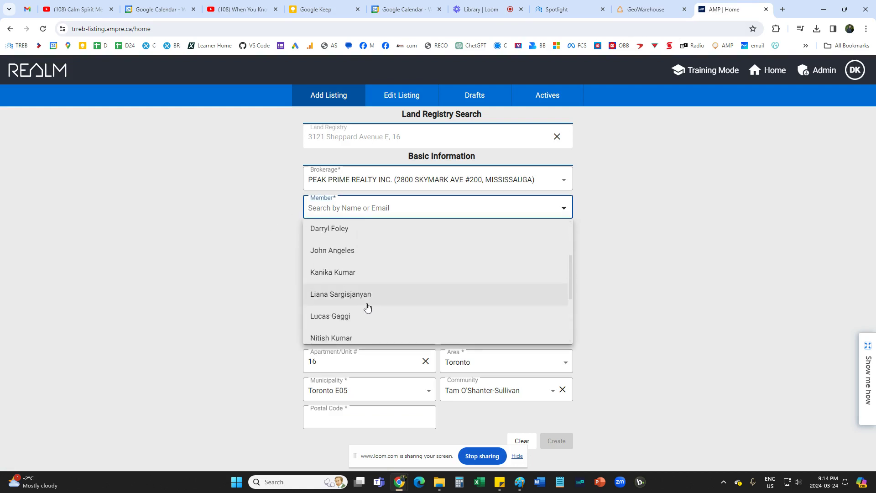
pyautogui.scroll(-3, 366, 306)
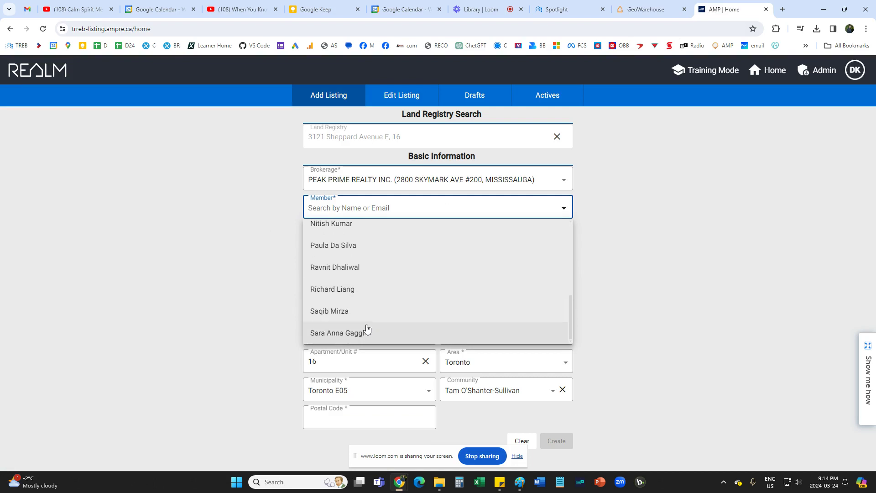
pyautogui.scroll(2, 368, 330)
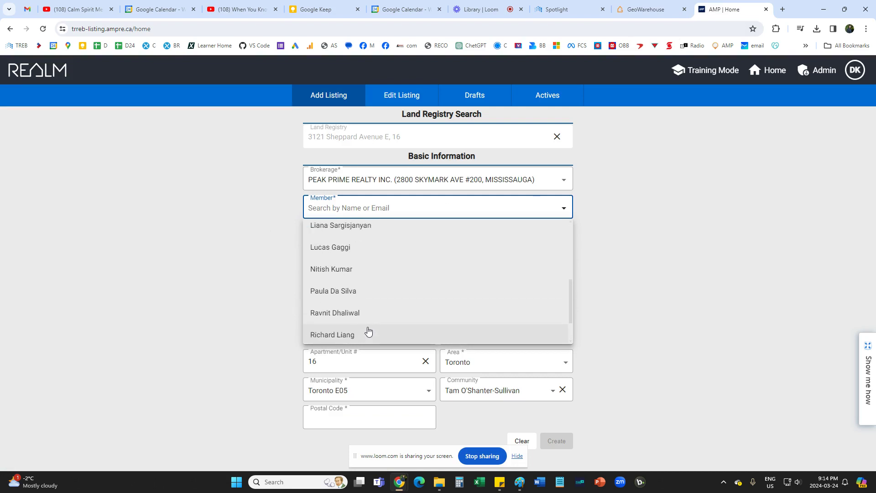
pyautogui.scroll(2, 368, 331)
pyautogui.scroll(2, 368, 331)
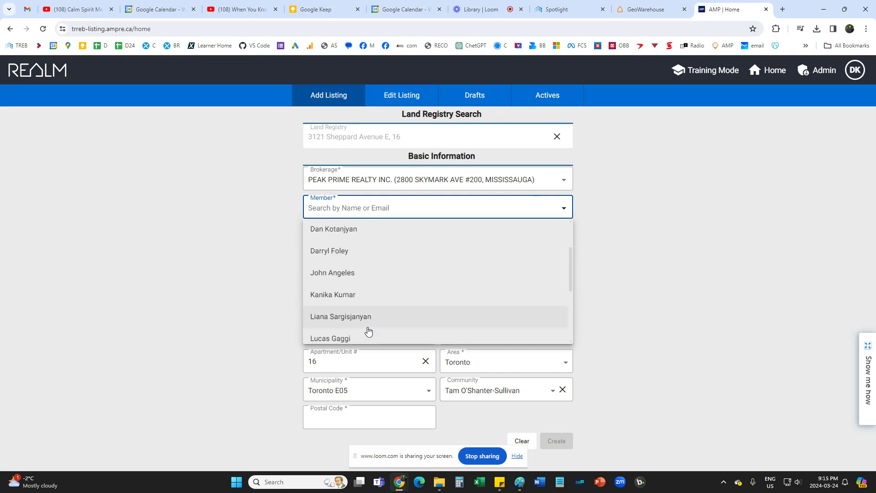
pyautogui.click(348, 230)
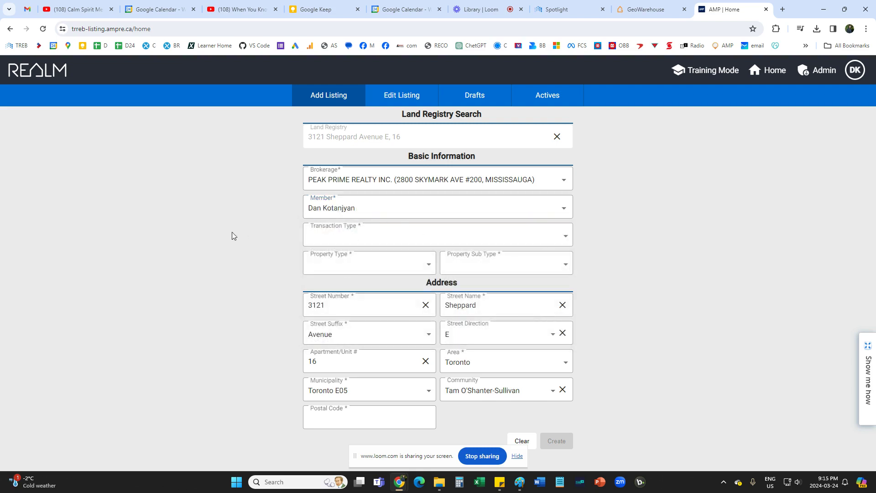
# Set transaction type For Lease, property type Residential Condo & Other, and sub type Condo Apartment.
pyautogui.click(367, 240)
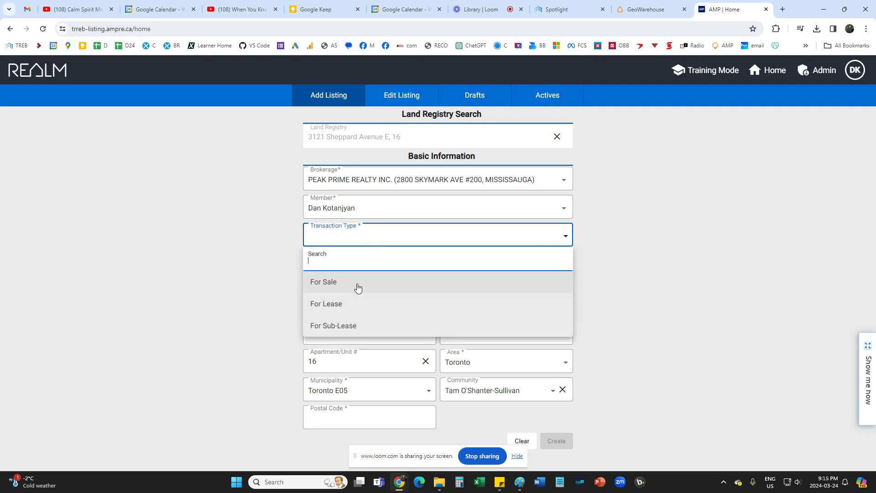
pyautogui.click(333, 309)
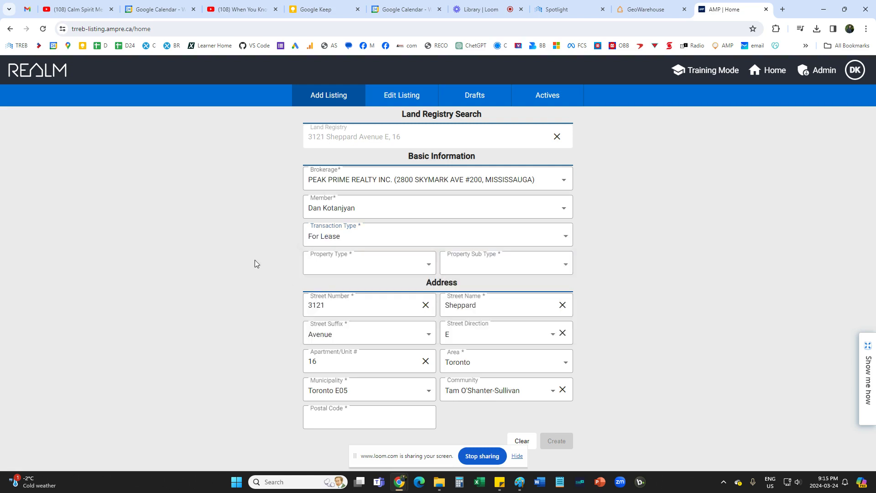
pyautogui.click(428, 263)
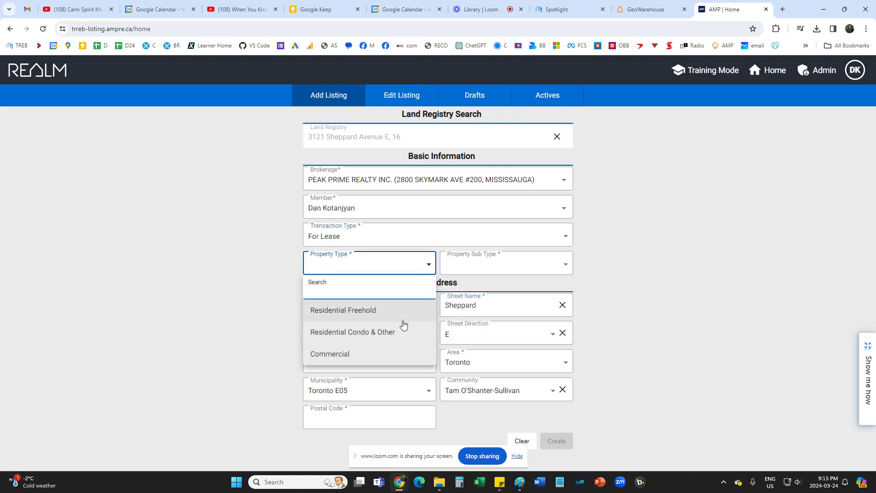
pyautogui.click(377, 338)
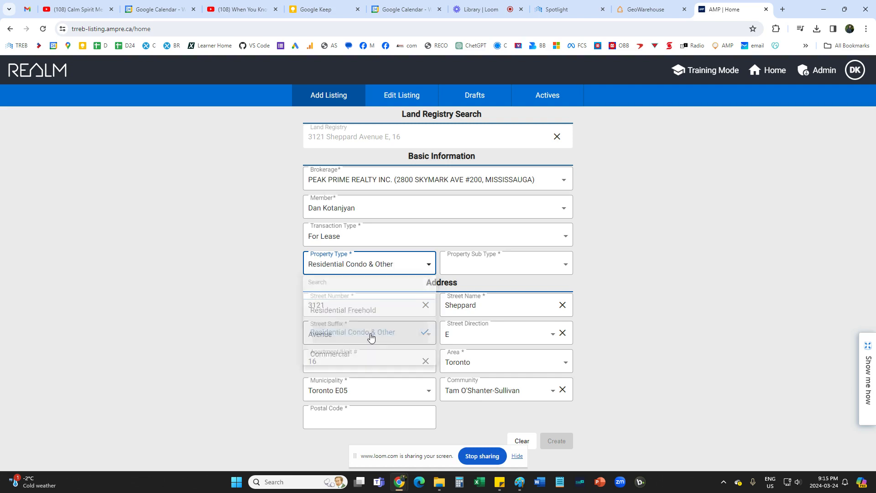
pyautogui.click(485, 267)
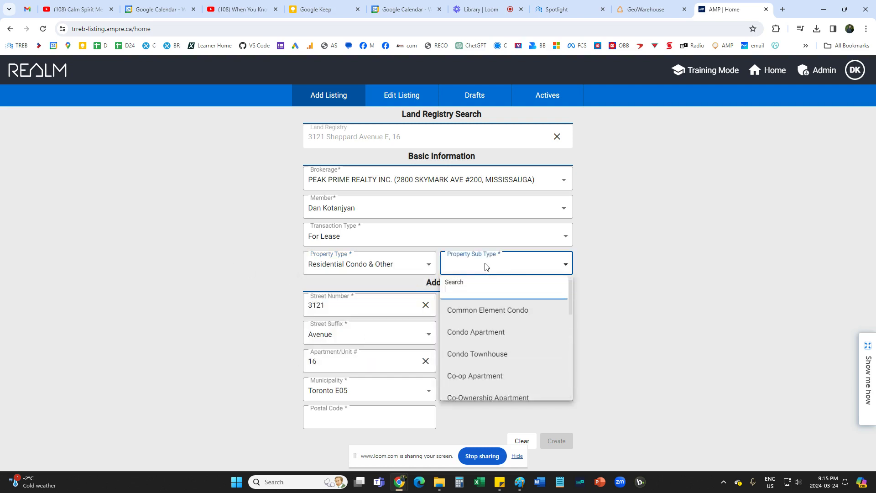
pyautogui.click(482, 336)
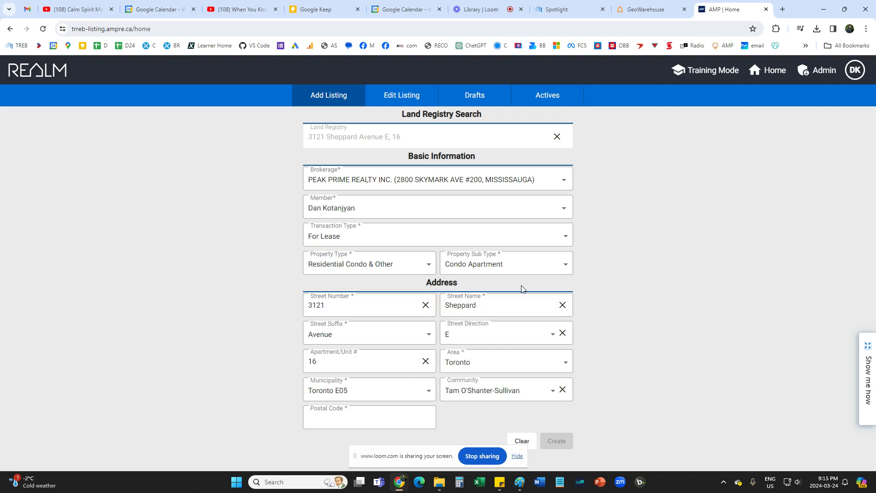
pyautogui.click(506, 264)
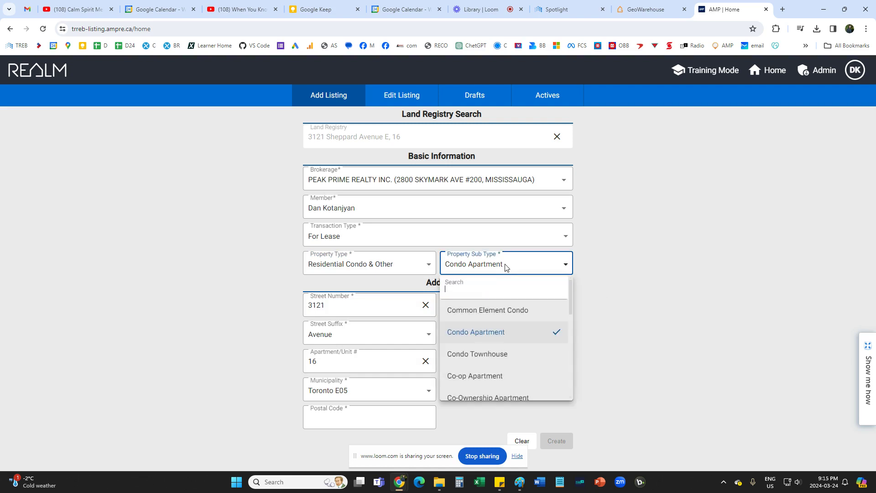
pyautogui.click(488, 335)
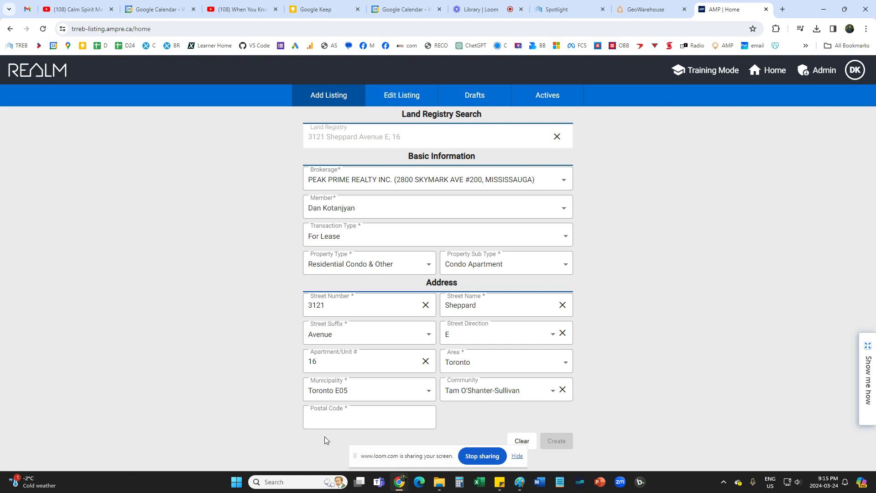
# Enter postal code M1T3J7 in the address section after checking the GeoWarehouse report.
pyautogui.click(648, 9)
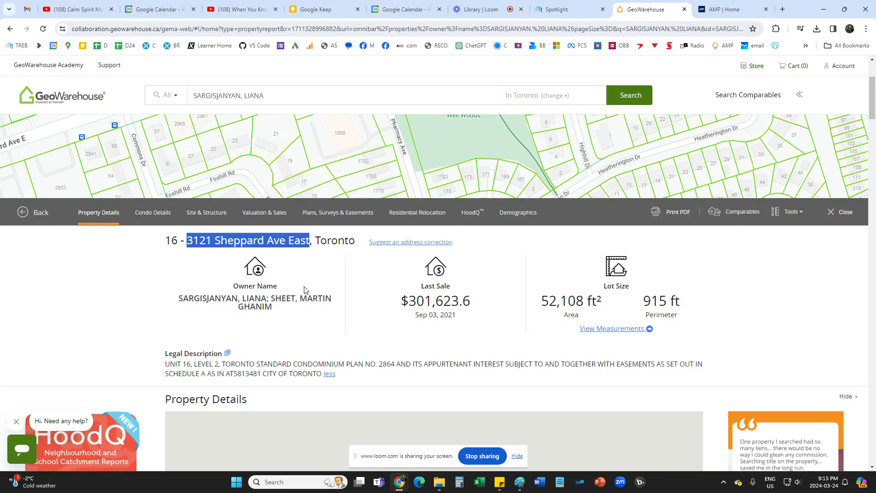
pyautogui.click(335, 283)
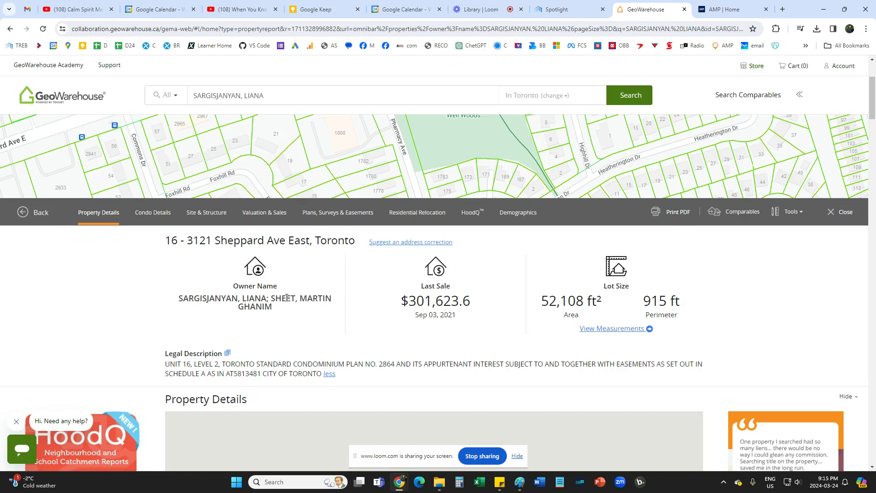
pyautogui.click(480, 6)
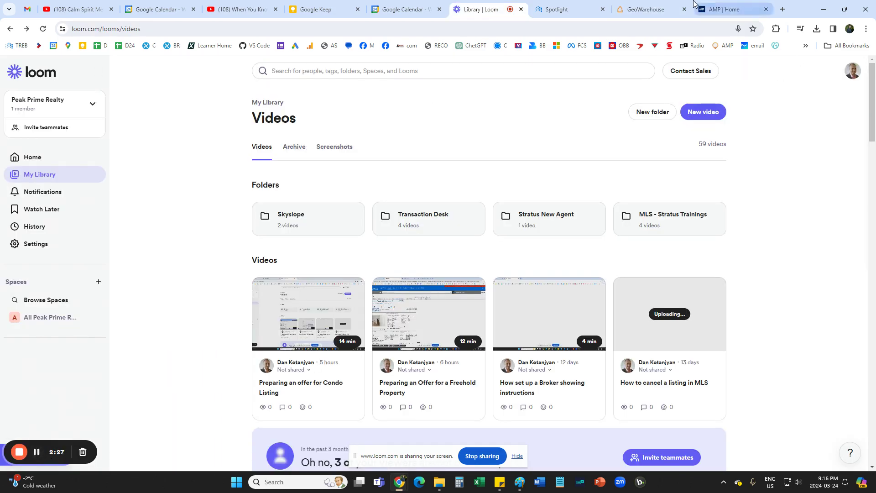
pyautogui.click(725, 7)
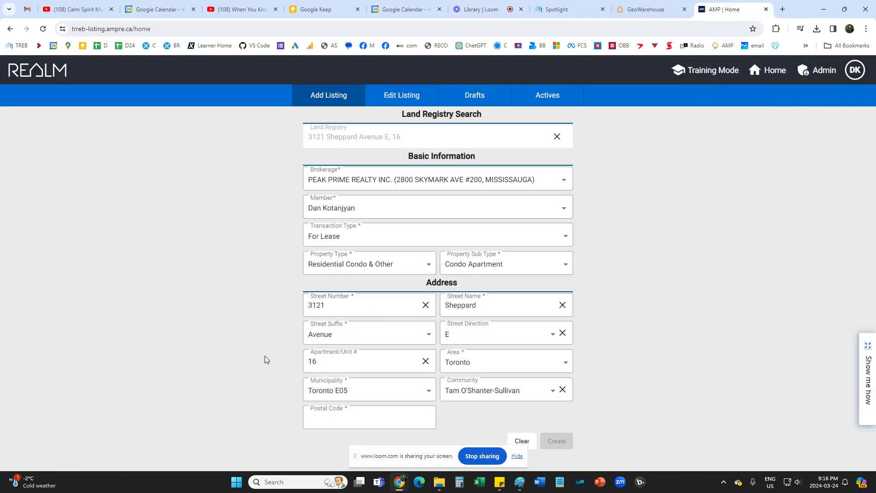
pyautogui.click(308, 417)
pyautogui.write('M1T3J7')
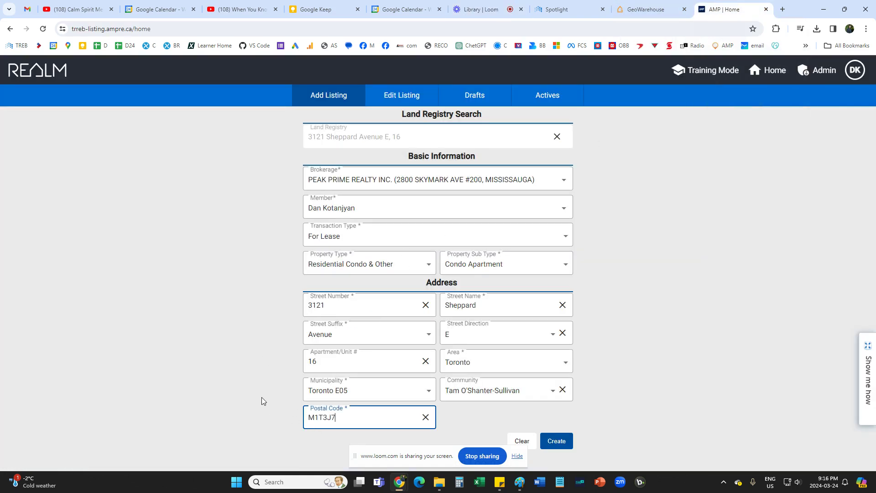
pyautogui.click(255, 381)
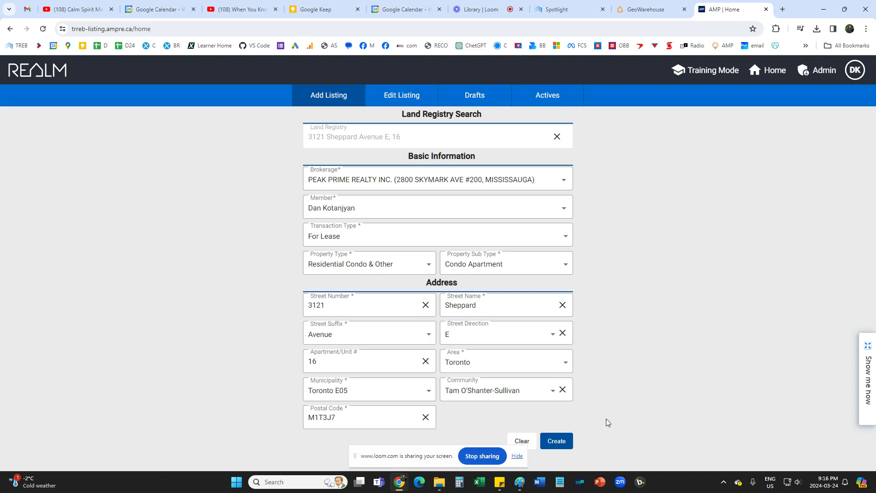
# Create the listing as draft Draft885466 and review the resulting form.
pyautogui.click(557, 442)
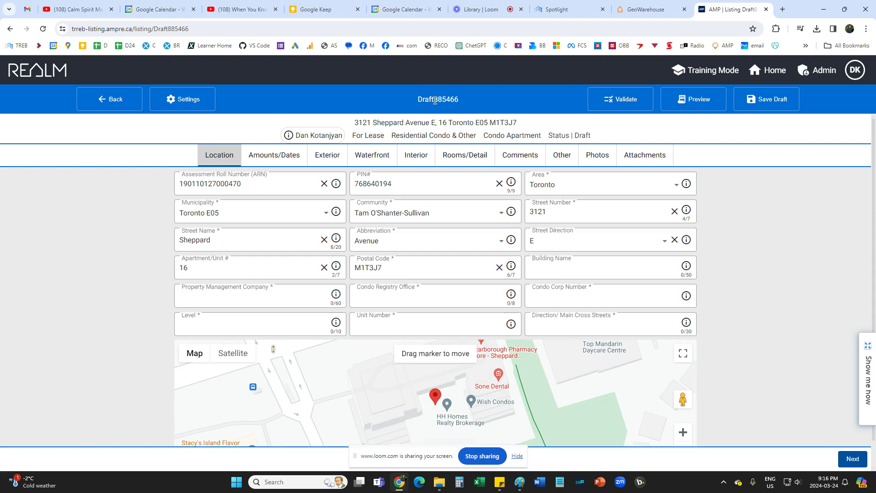
pyautogui.scroll(-1, 593, 183)
pyautogui.scroll(1, 729, 247)
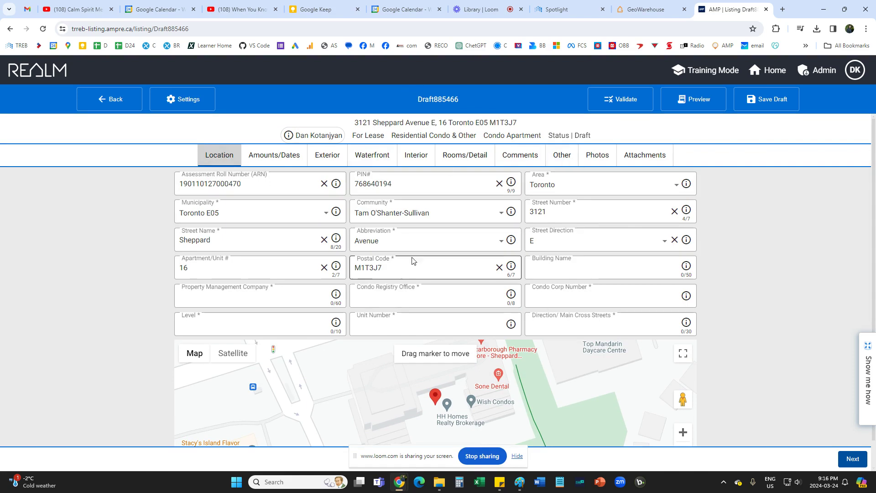
pyautogui.scroll(-1, 101, 229)
pyautogui.scroll(1, 100, 229)
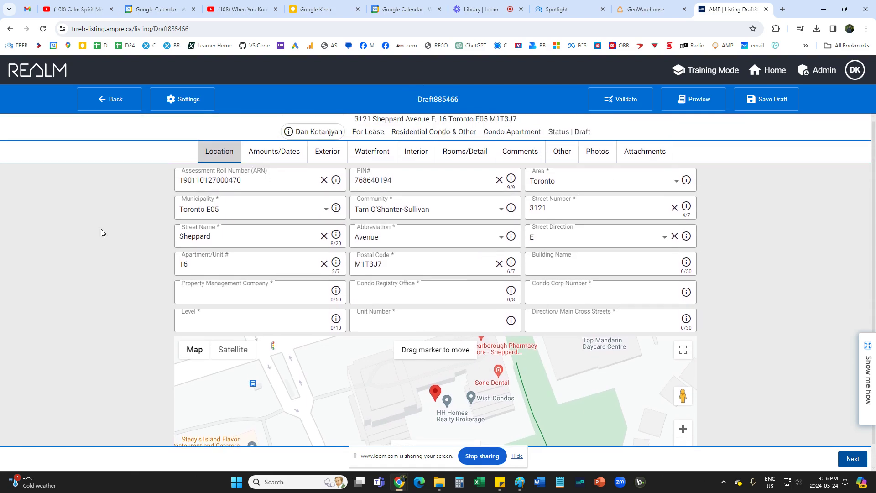
pyautogui.scroll(-1, 106, 258)
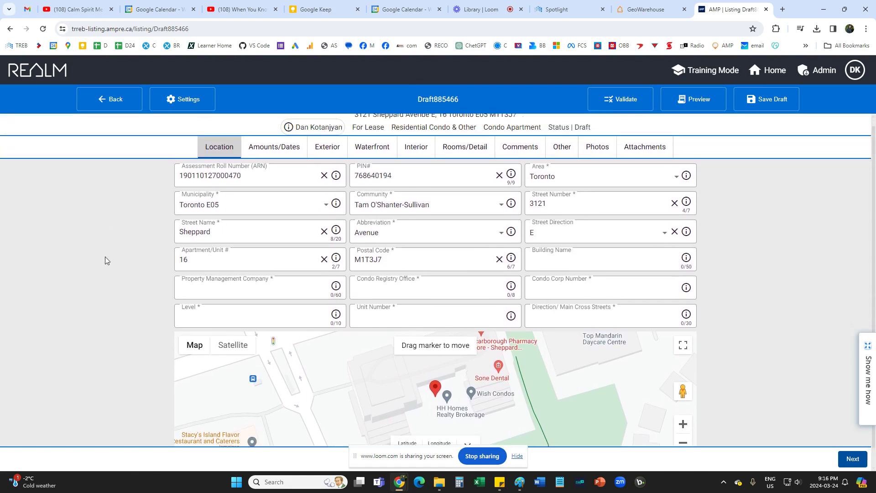
pyautogui.scroll(1, 106, 258)
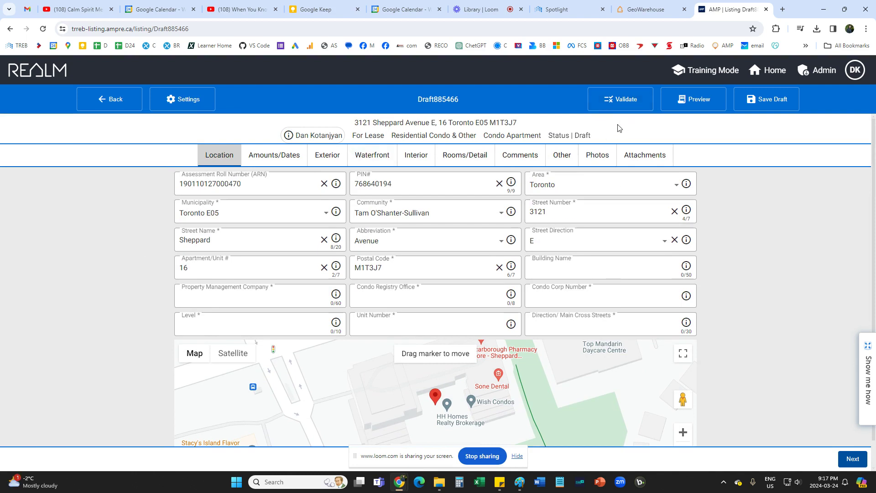
# Validate the draft to flag empty required fields such as Property Management Company and Level.
pyautogui.click(625, 103)
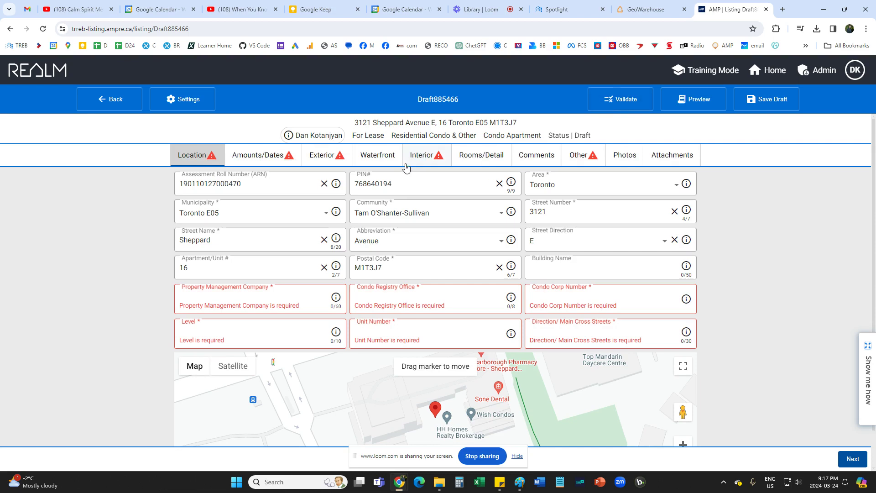
pyautogui.scroll(-1, 283, 295)
pyautogui.scroll(1, 126, 291)
pyautogui.scroll(-1, 133, 287)
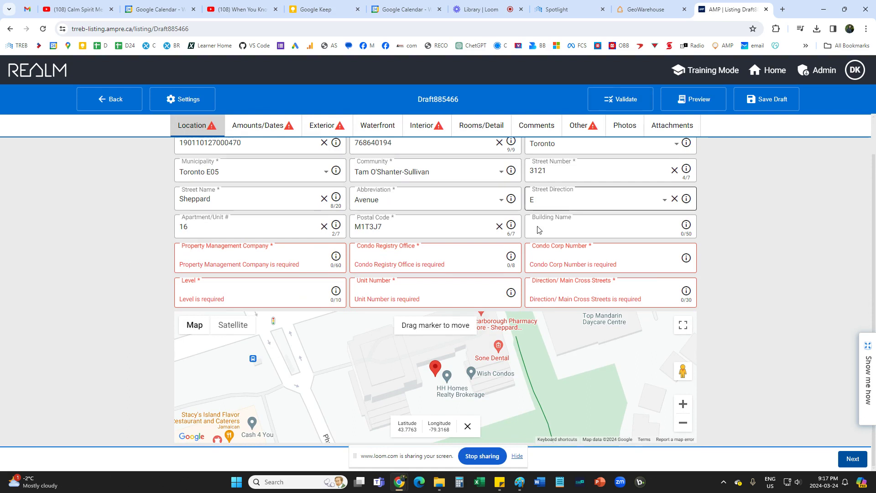
pyautogui.click(216, 266)
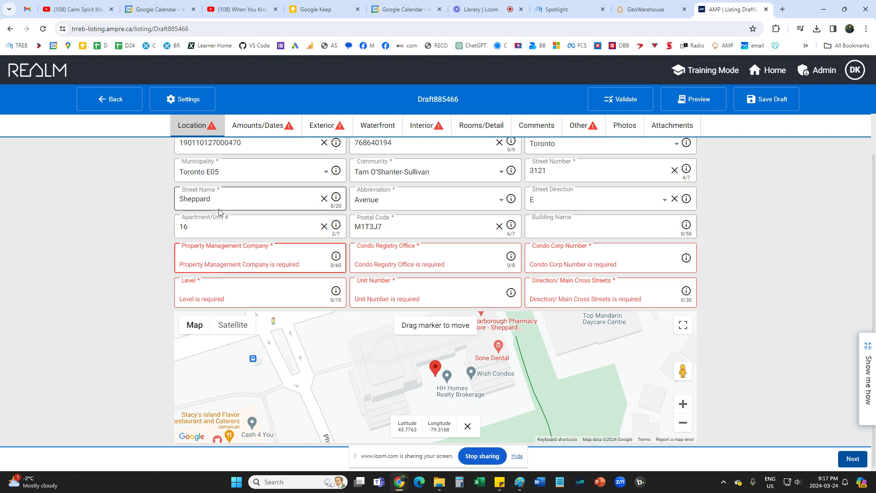
# Enter First residentaial as the property management company.
pyautogui.write('First')
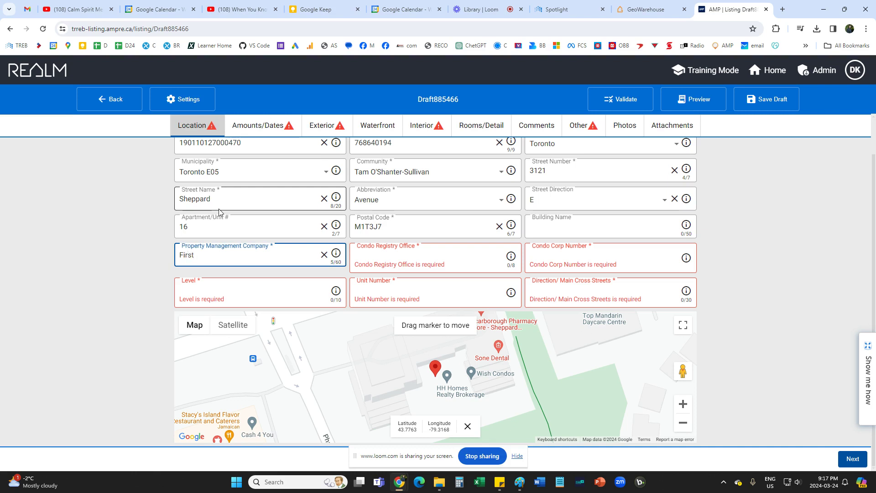
pyautogui.write('residentaial')
pyautogui.click(116, 269)
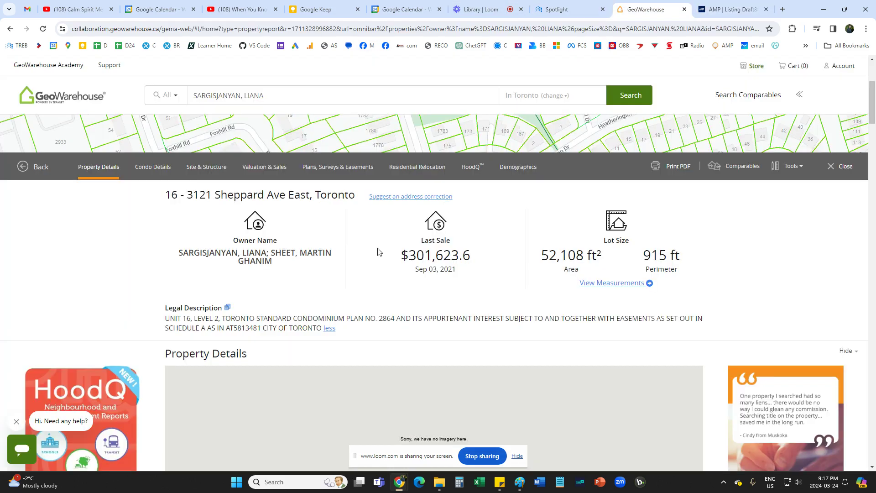
pyautogui.click(645, 9)
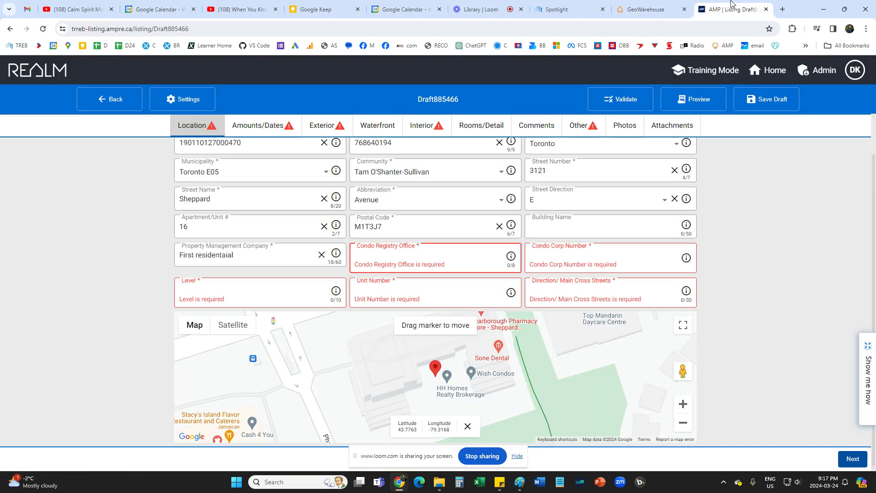
pyautogui.click(732, 9)
# Fill condo registry office TSCP and condo corp number 2864 from the GeoWarehouse legal description.
pyautogui.click(382, 264)
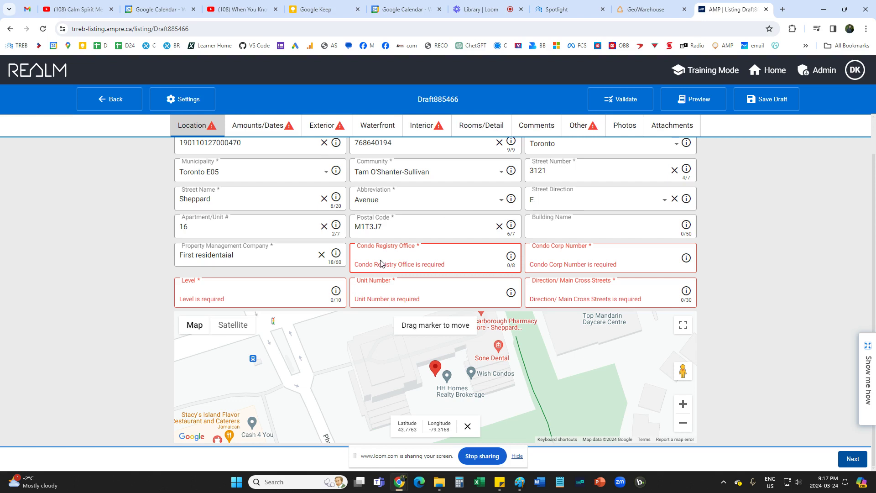
pyautogui.write('TSCP')
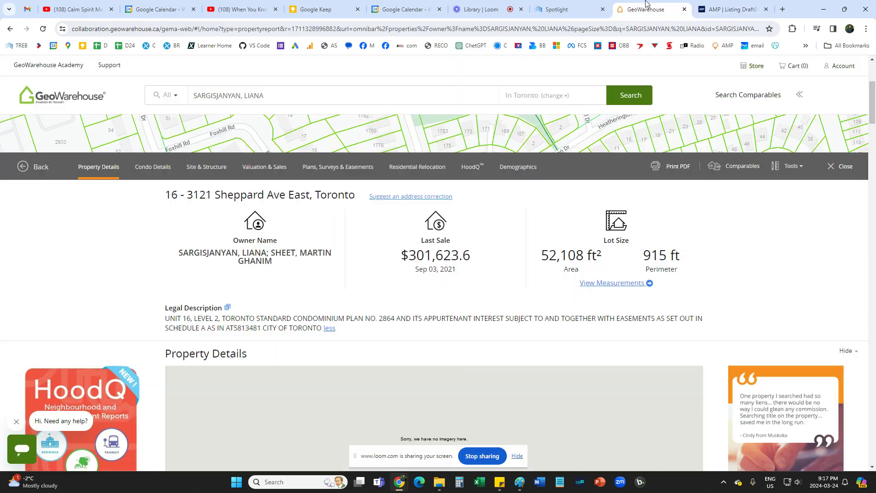
pyautogui.click(641, 9)
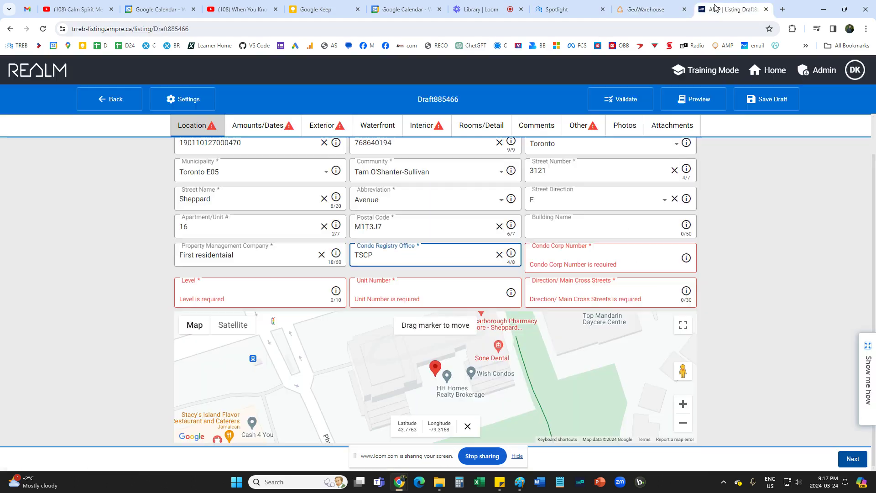
pyautogui.click(730, 9)
pyautogui.click(554, 264)
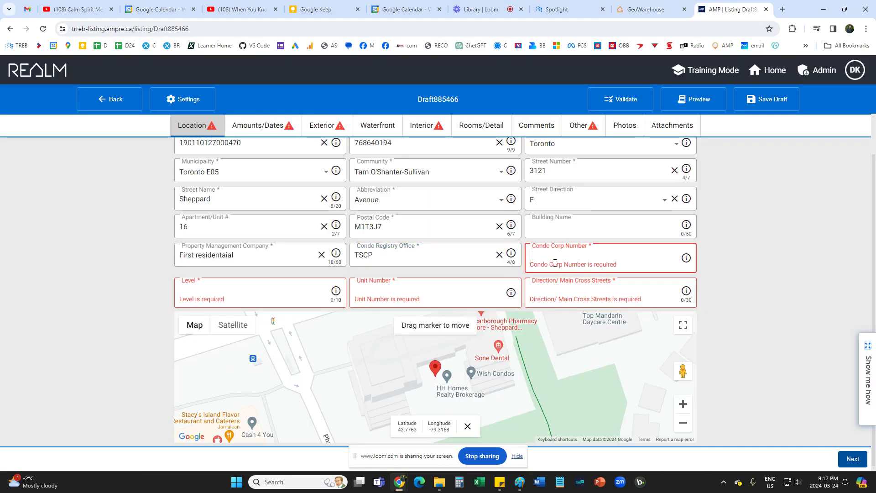
pyautogui.write('2864')
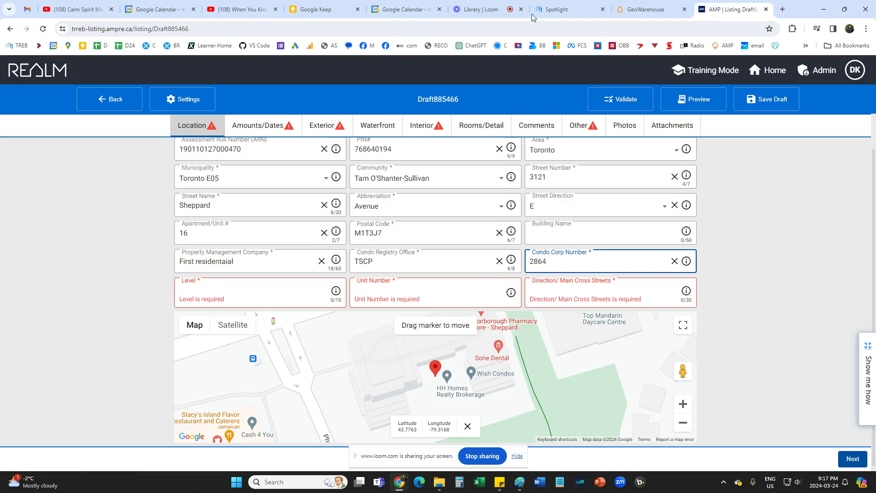
pyautogui.click(640, 9)
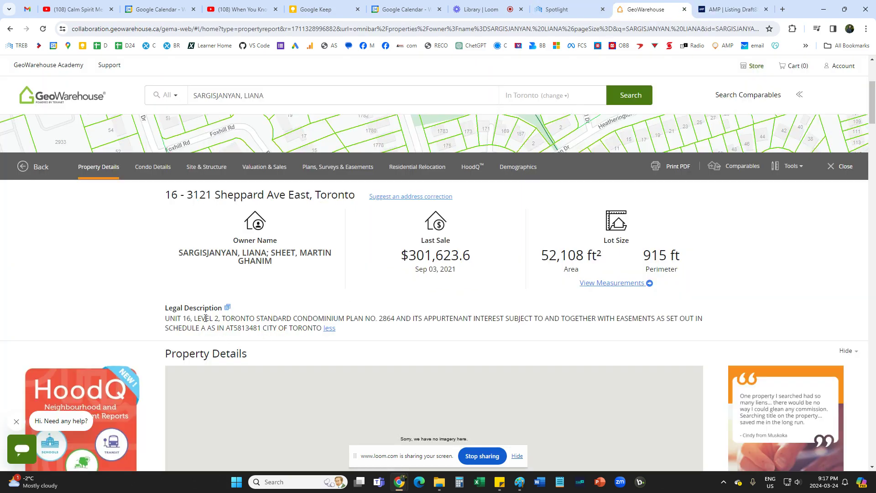
pyautogui.hotkey('ctrl', 'Tab')
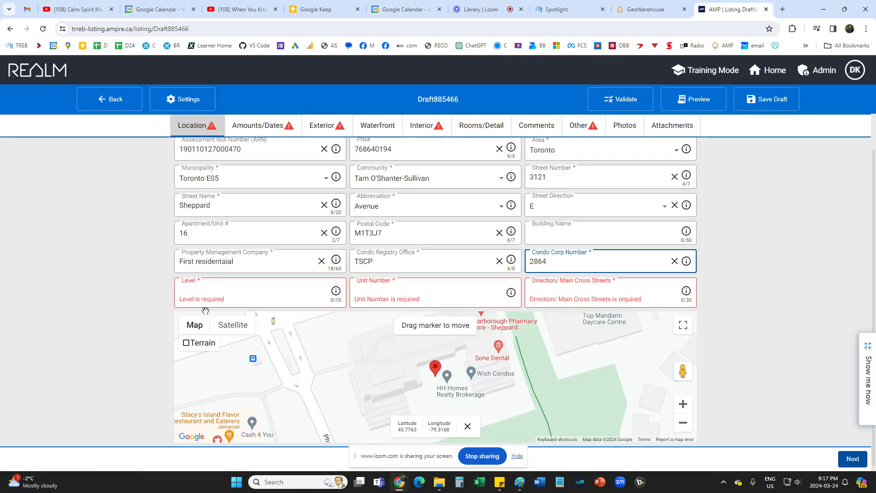
pyautogui.click(204, 298)
# Enter level 2 and unit number 16, zooming the map out around the property.
pyautogui.write('2')
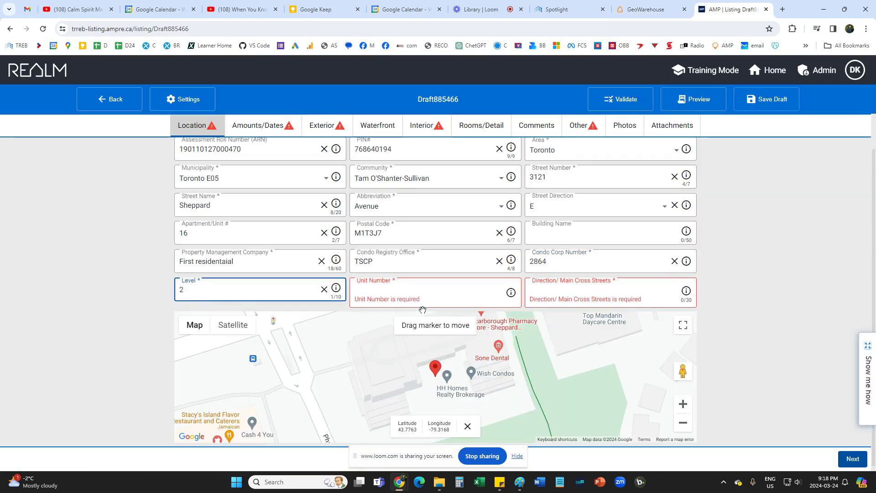
pyautogui.click(398, 292)
pyautogui.write('16')
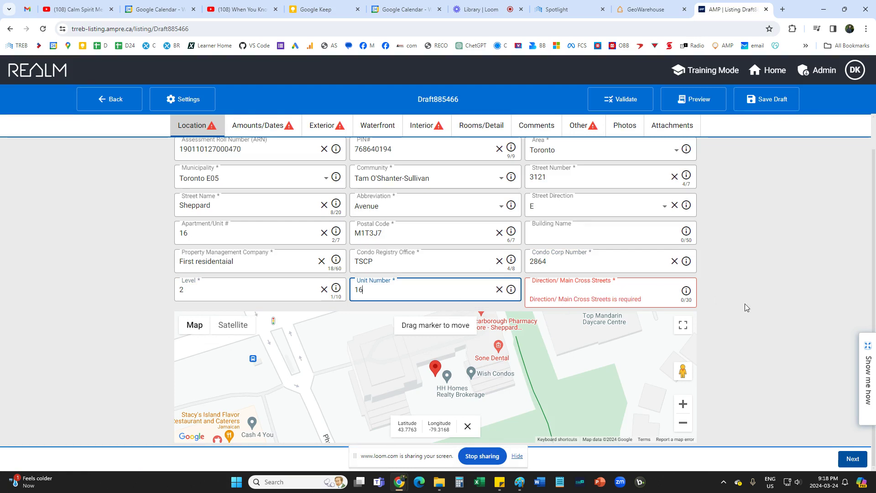
pyautogui.click(682, 424)
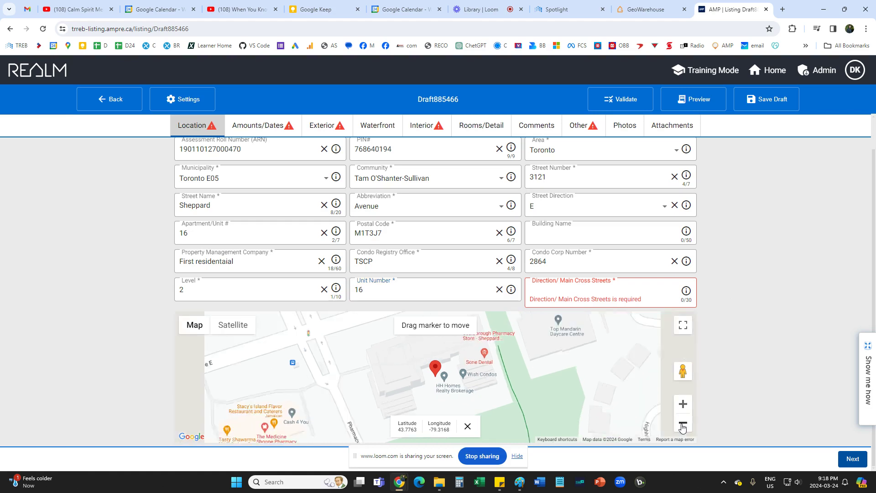
pyautogui.click(682, 426)
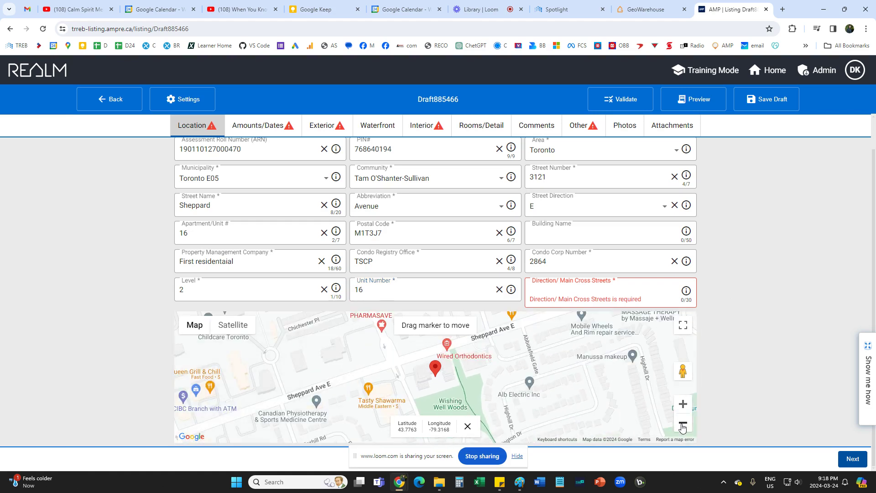
pyautogui.click(681, 426)
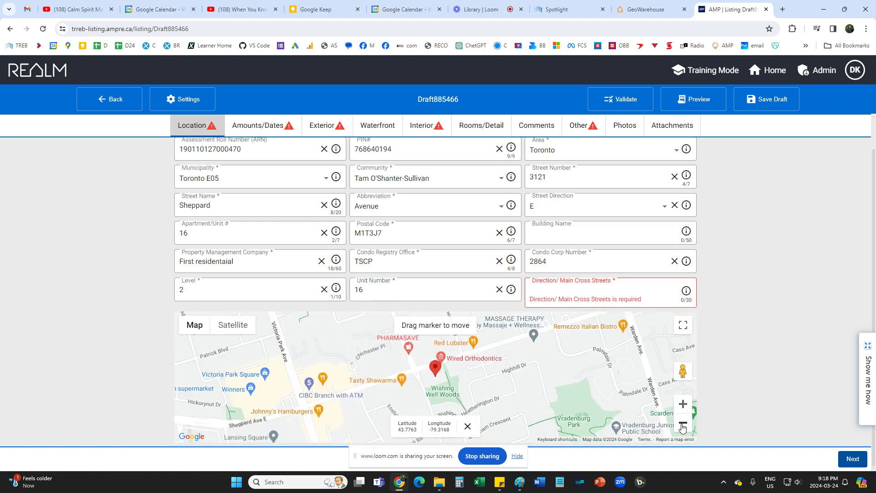
pyautogui.click(644, 10)
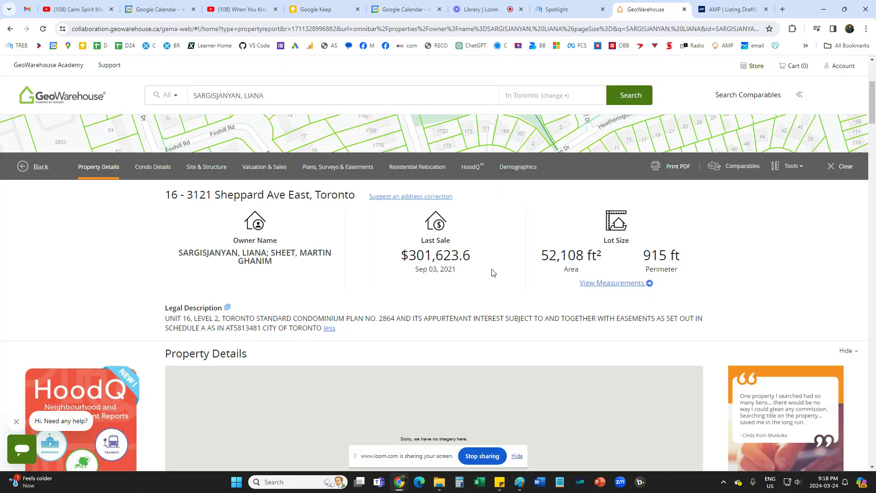
pyautogui.click(733, 10)
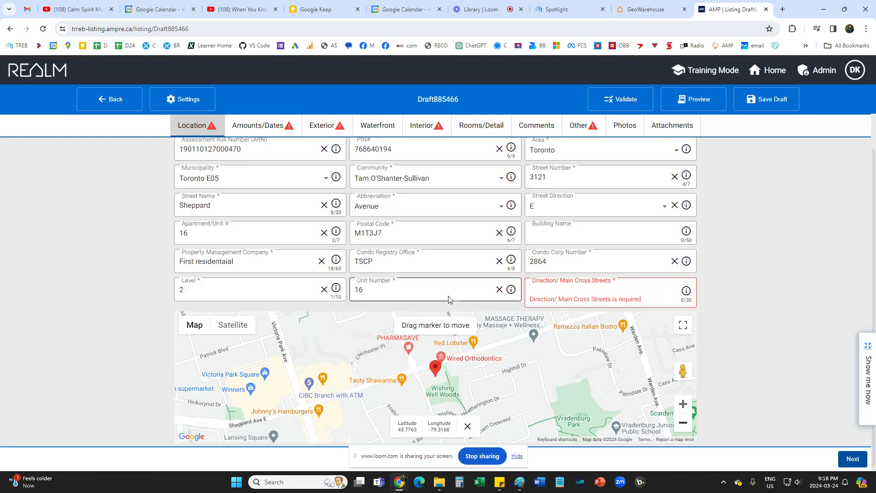
# Enter Sheppard / Victoria Park as the main cross streets, adjust the map, and go to Amounts/Dates.
pyautogui.click(541, 294)
pyautogui.write('Sheppa')
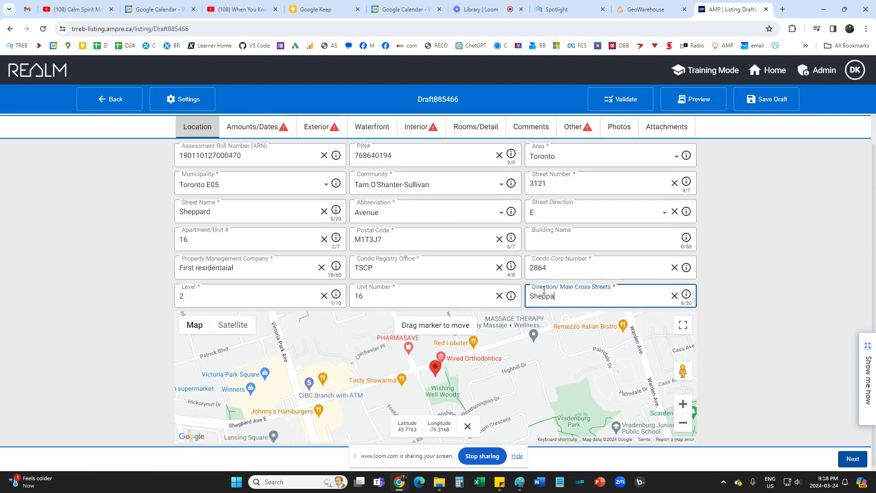
pyautogui.write('rd / Victoria Park')
pyautogui.click(683, 404)
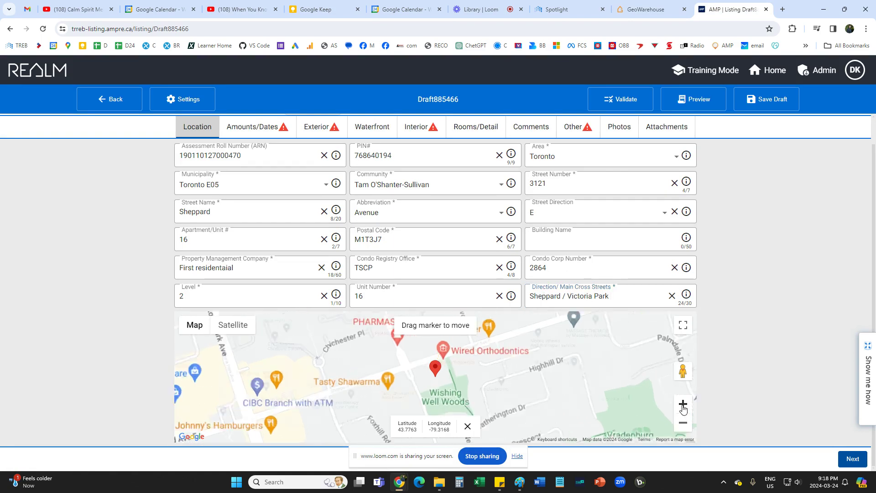
pyautogui.moveTo(638, 410); pyautogui.dragTo(673, 376)
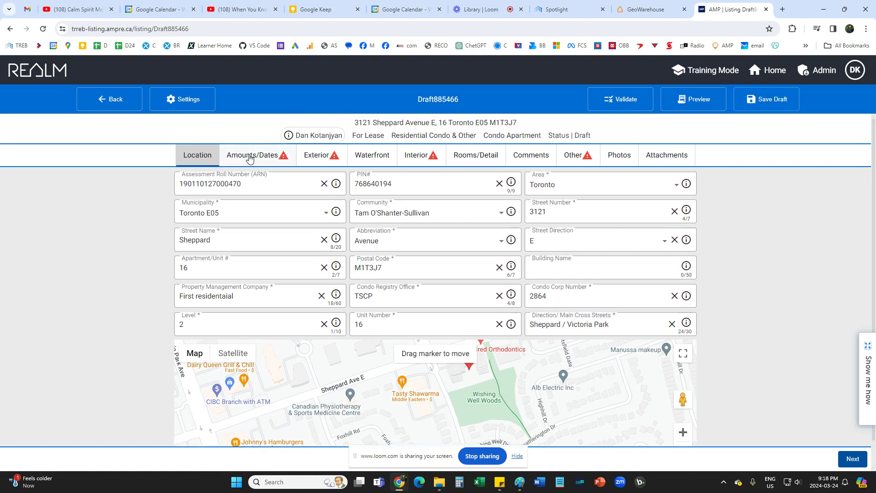
pyautogui.click(852, 459)
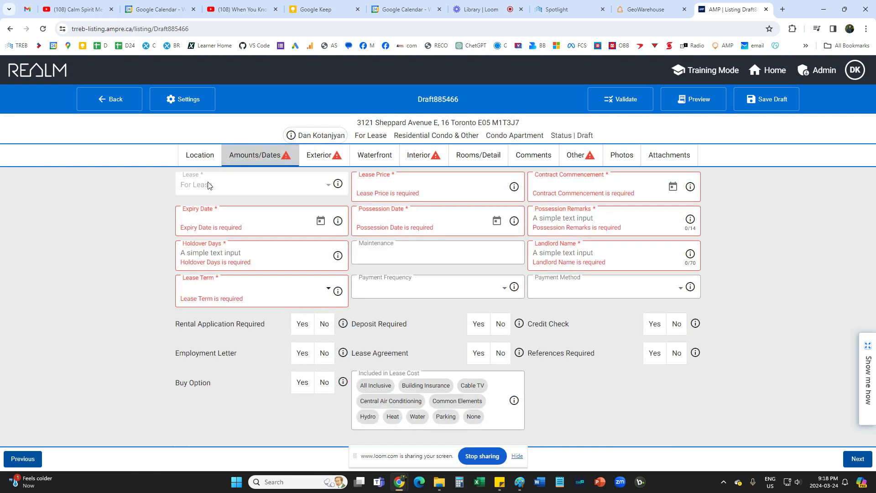
# Enter lease price 2500 and contract commencement date March 24, 2024.
pyautogui.click(383, 194)
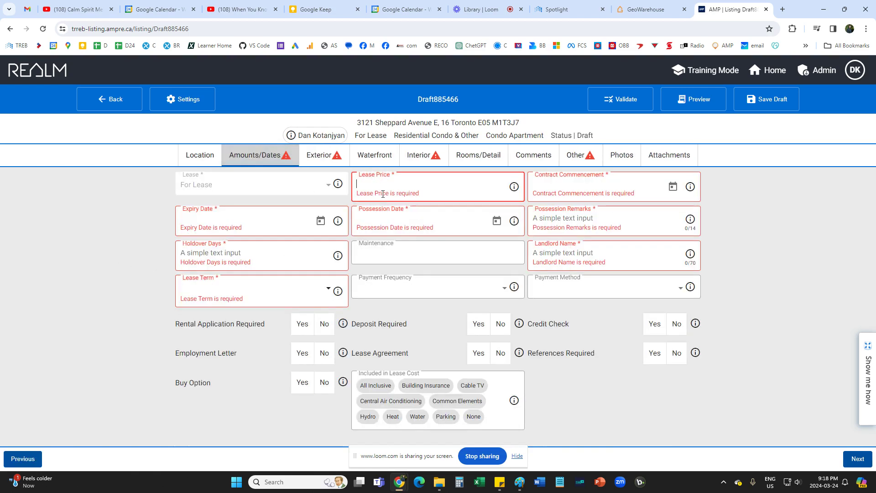
pyautogui.write('2500')
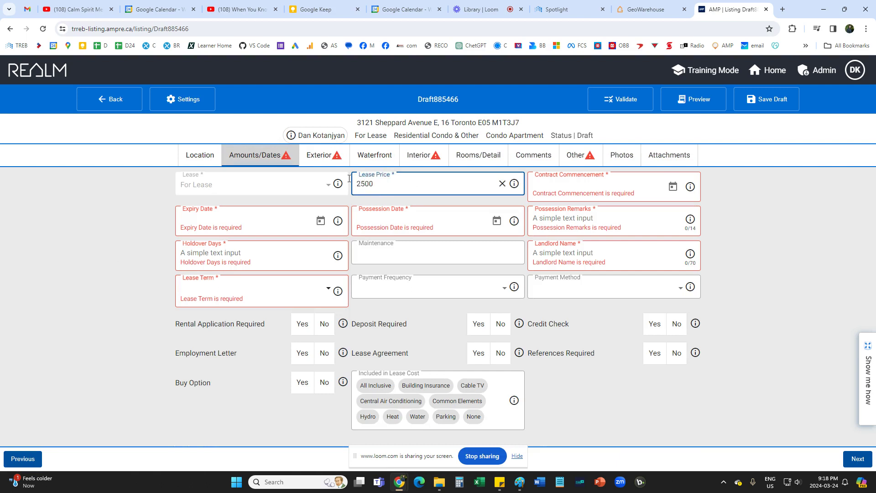
pyautogui.click(732, 214)
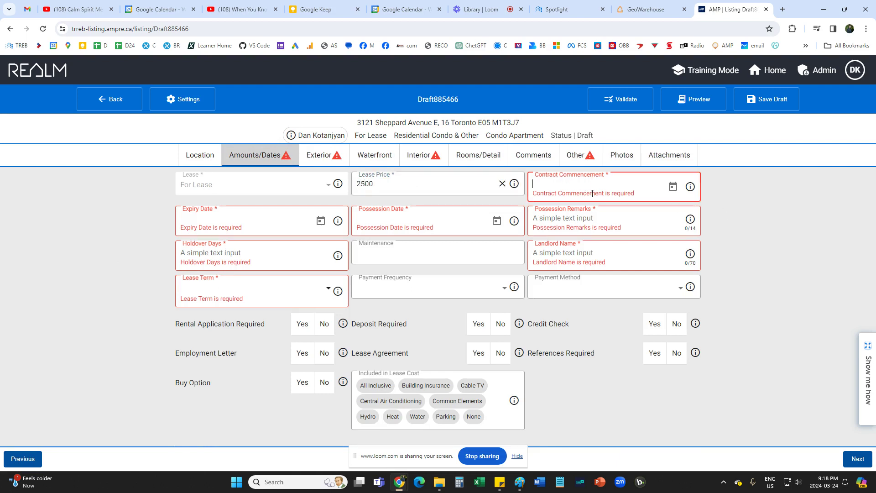
pyautogui.click(672, 186)
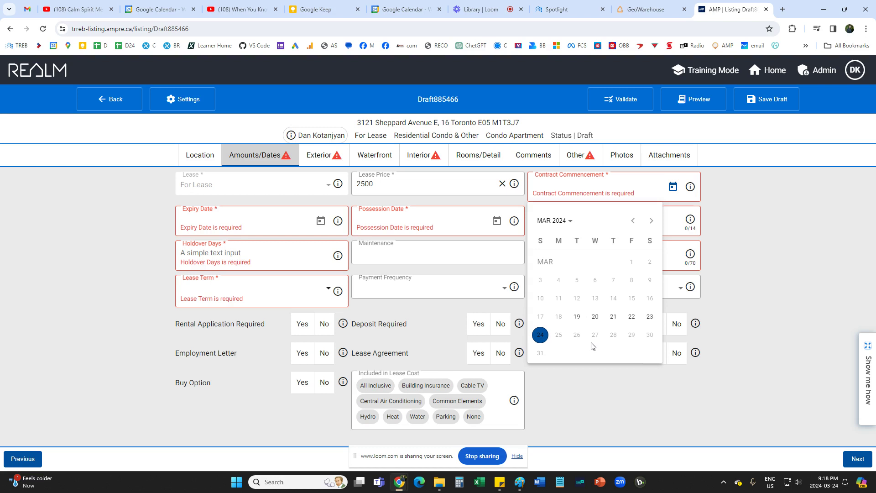
pyautogui.click(760, 298)
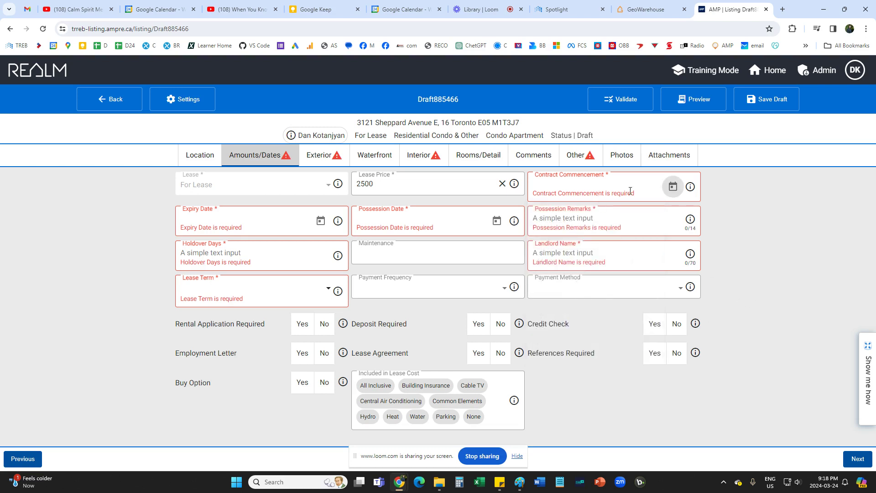
pyautogui.click(673, 186)
pyautogui.click(534, 343)
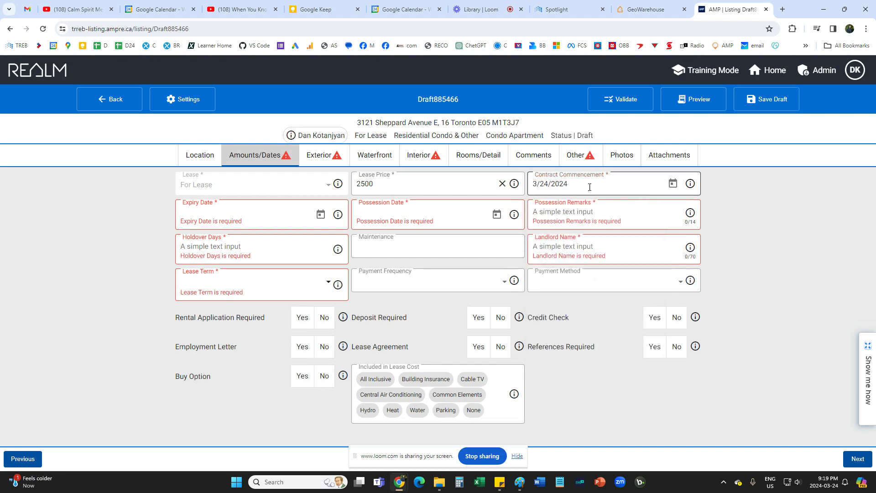
# Set the expiry date to August 28, 2024.
pyautogui.click(321, 215)
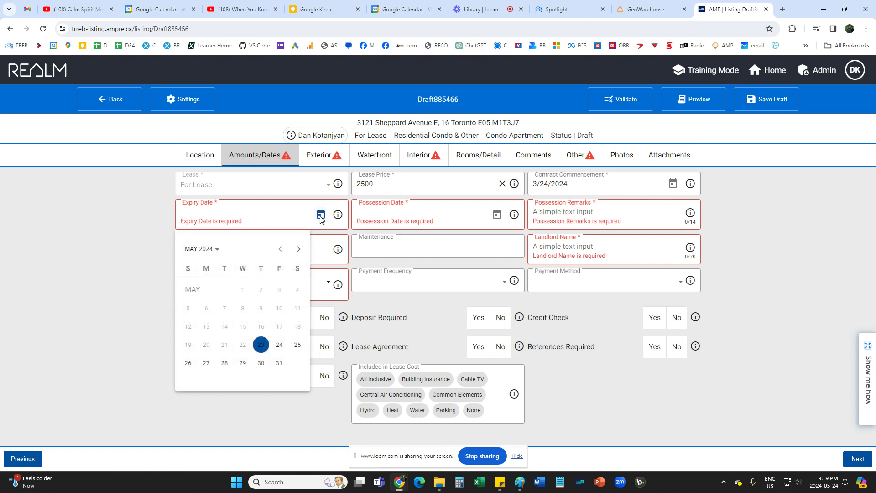
pyautogui.click(298, 249)
pyautogui.click(298, 249)
pyautogui.click(299, 249)
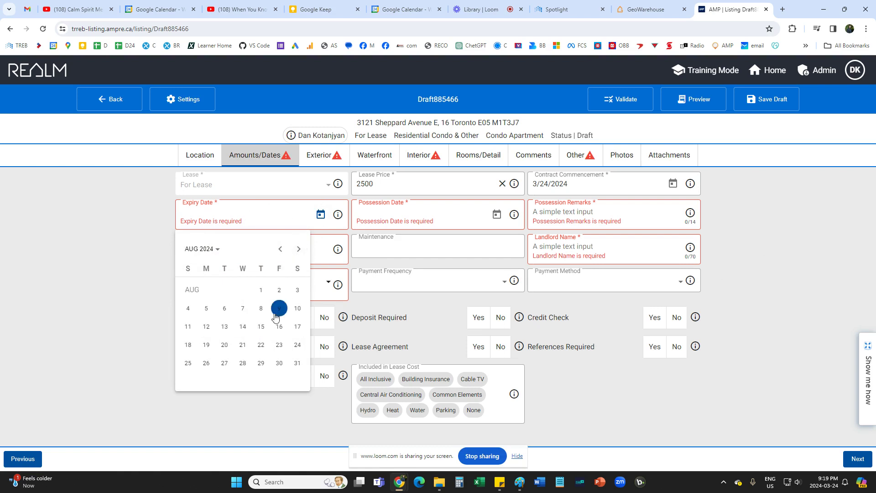
pyautogui.click(243, 363)
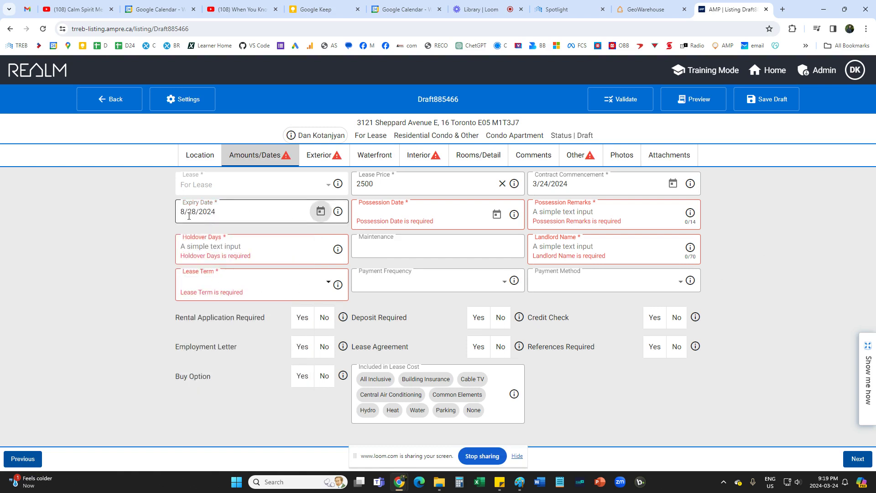
pyautogui.click(390, 222)
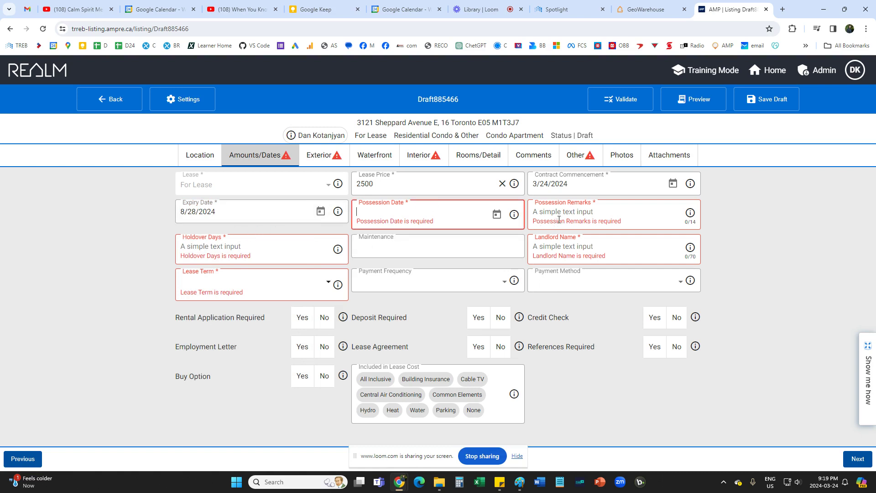
# Enter possession remarks Flexible and holdover days 90.
pyautogui.click(559, 220)
pyautogui.write('Fle')
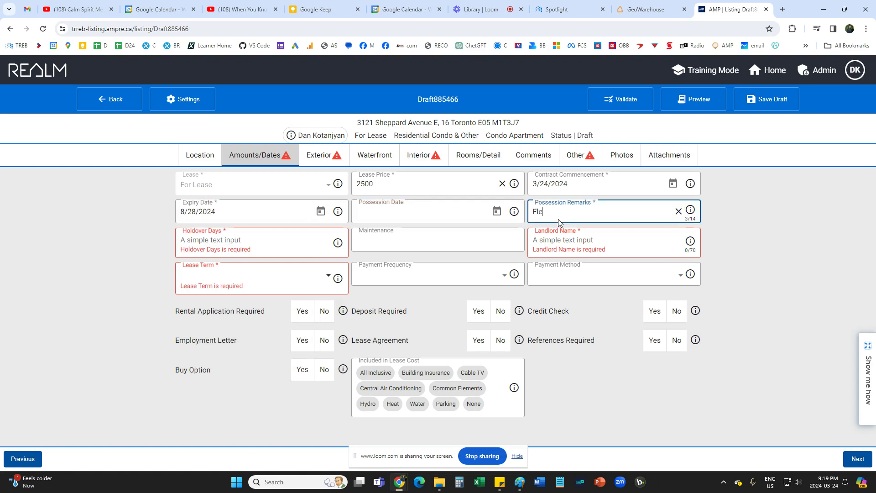
pyautogui.write('xible')
pyautogui.click(691, 209)
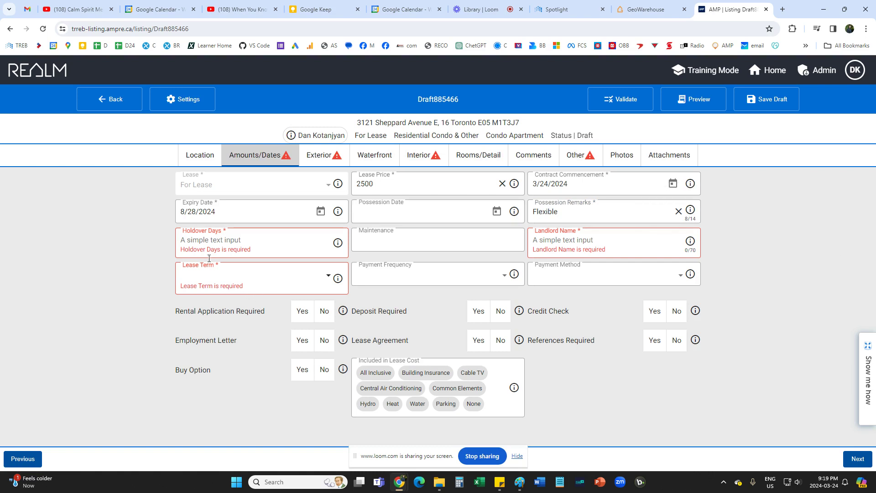
pyautogui.click(209, 242)
pyautogui.write('90')
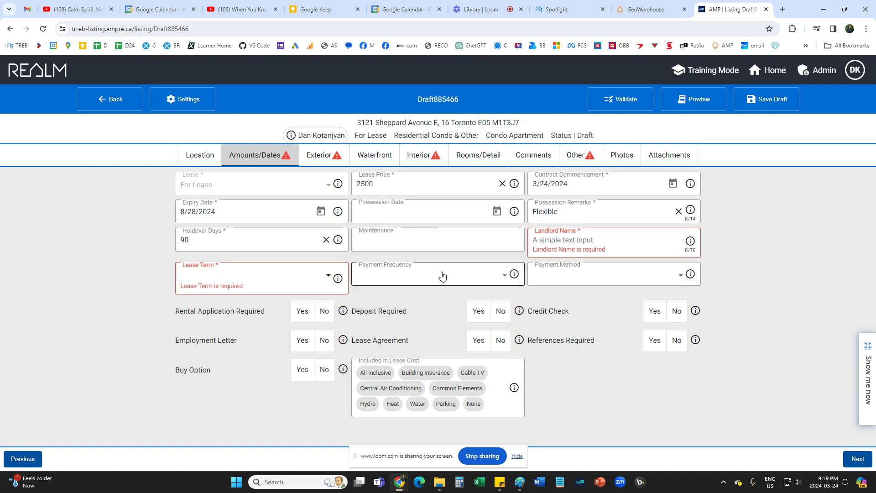
# Paste the registered owners' names from GeoWarehouse as landlord name and set lease term 12 Months.
pyautogui.click(577, 247)
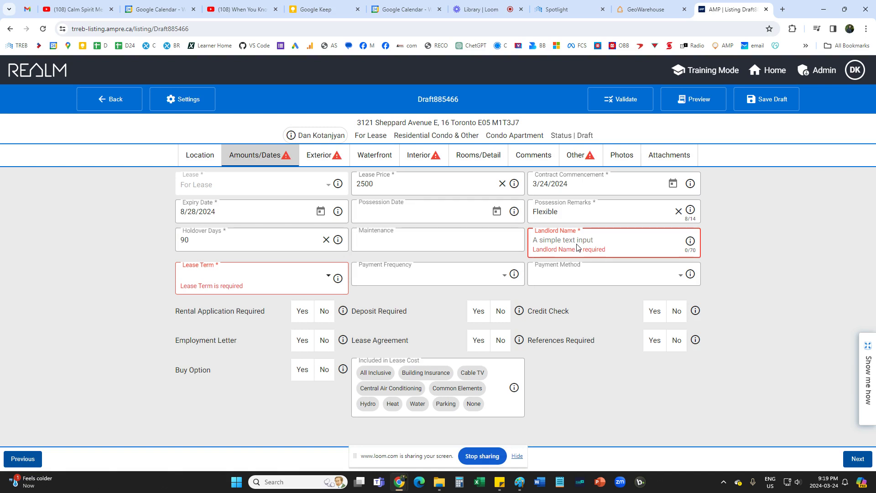
pyautogui.write('Liana')
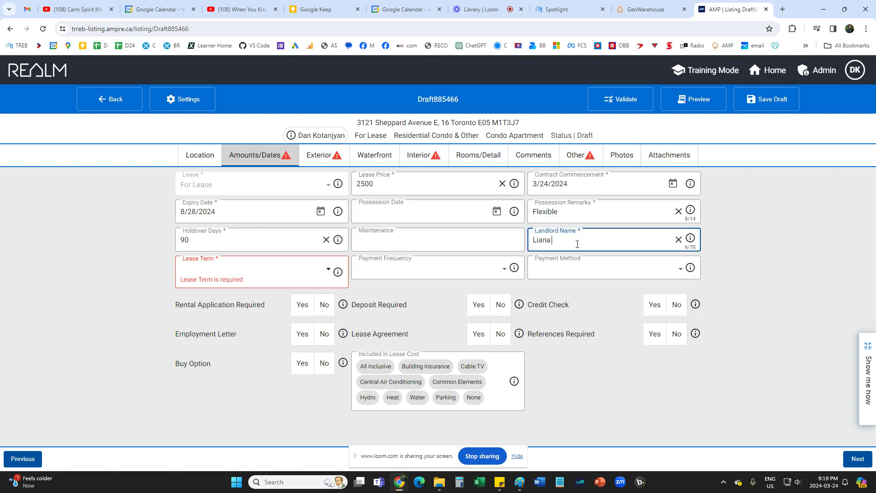
pyautogui.press('BackSpace')
pyautogui.press('BackSpace')
pyautogui.press('BackSpace')
pyautogui.press('BackSpace')
pyautogui.press('BackSpace')
pyautogui.press('BackSpace')
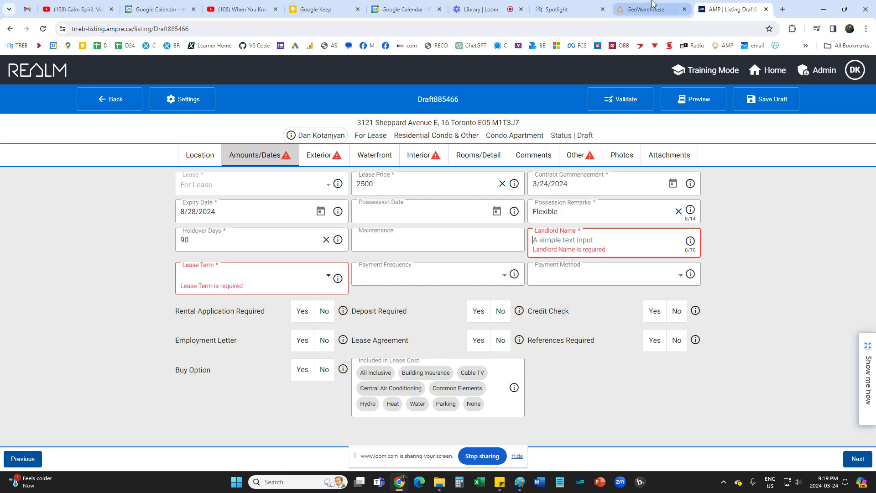
pyautogui.click(653, 9)
pyautogui.moveTo(179, 253); pyautogui.dragTo(278, 266)
pyautogui.hotkey('ctrl', 'c')
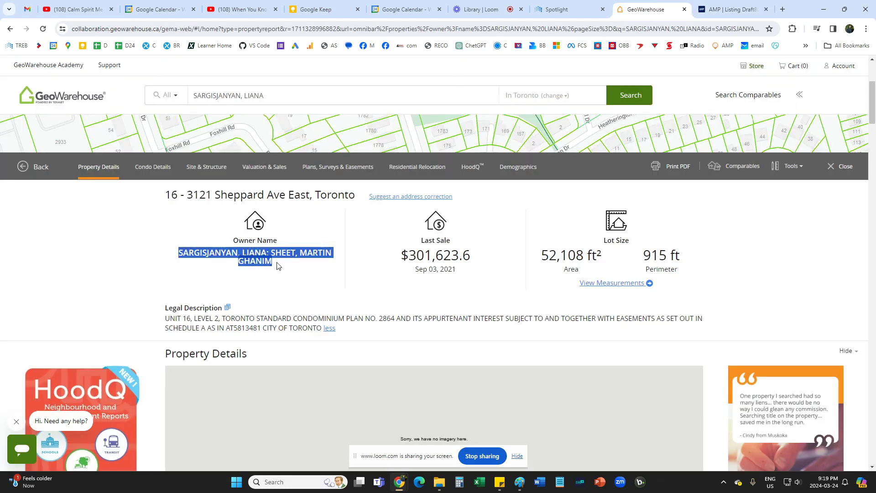
pyautogui.click(730, 10)
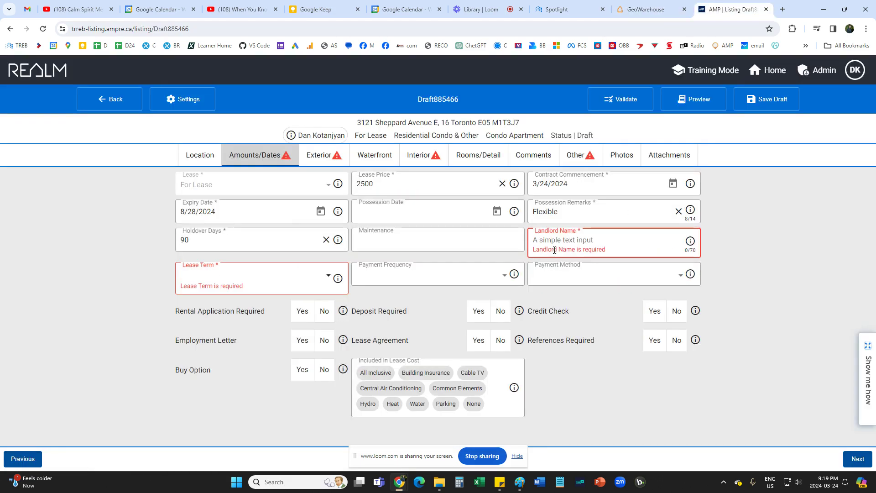
pyautogui.hotkey('ctrl', 'v')
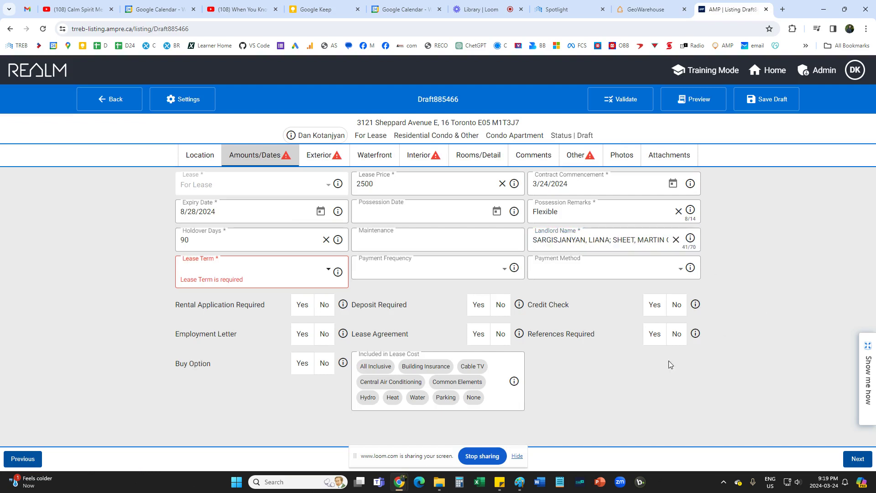
pyautogui.click(196, 276)
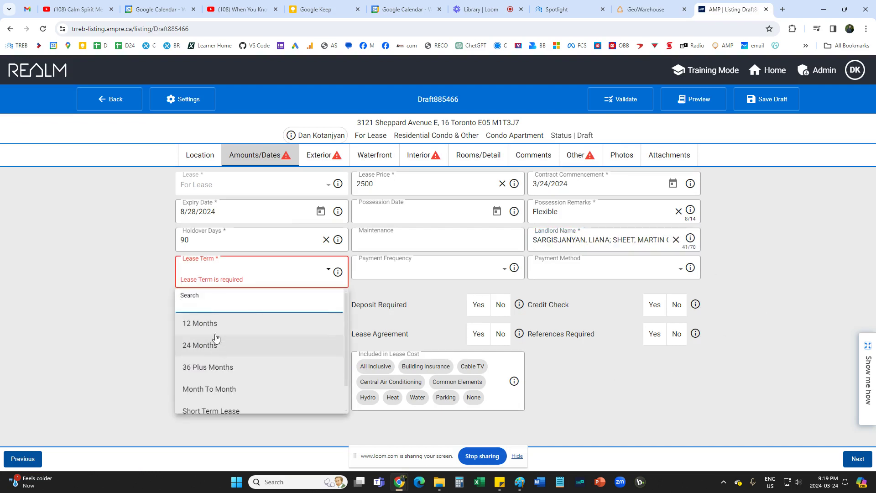
pyautogui.click(207, 323)
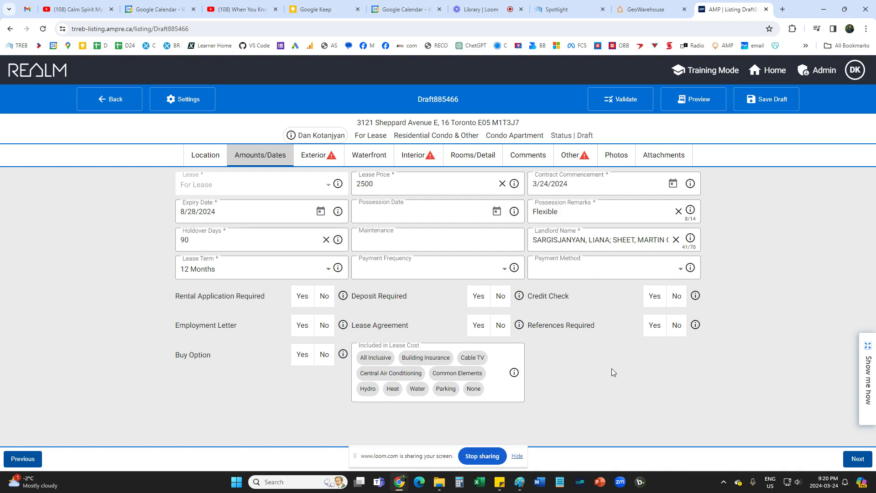
# On the Exterior page, set style Apartment, exterior Brick and Stone, and garage type Underground.
pyautogui.click(313, 155)
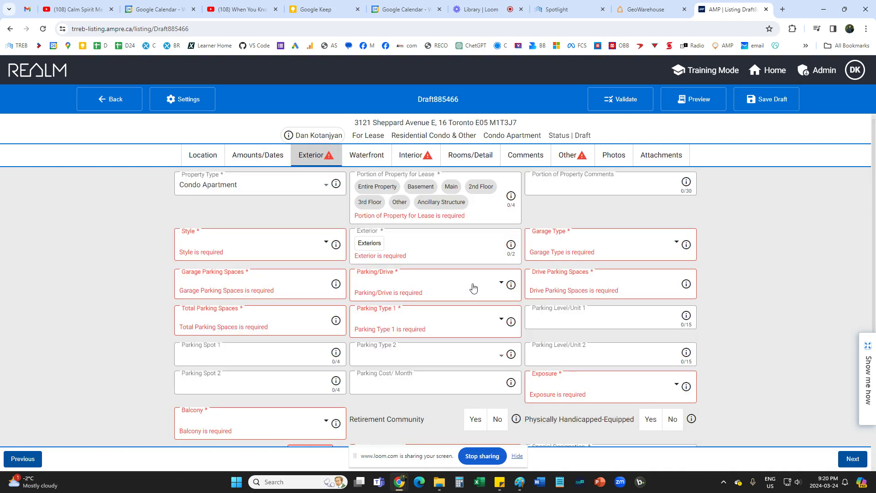
pyautogui.click(216, 246)
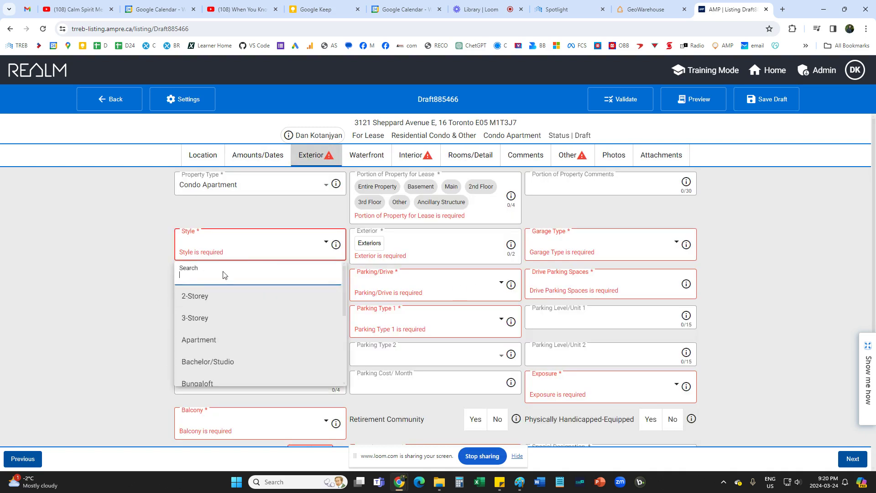
pyautogui.click(219, 340)
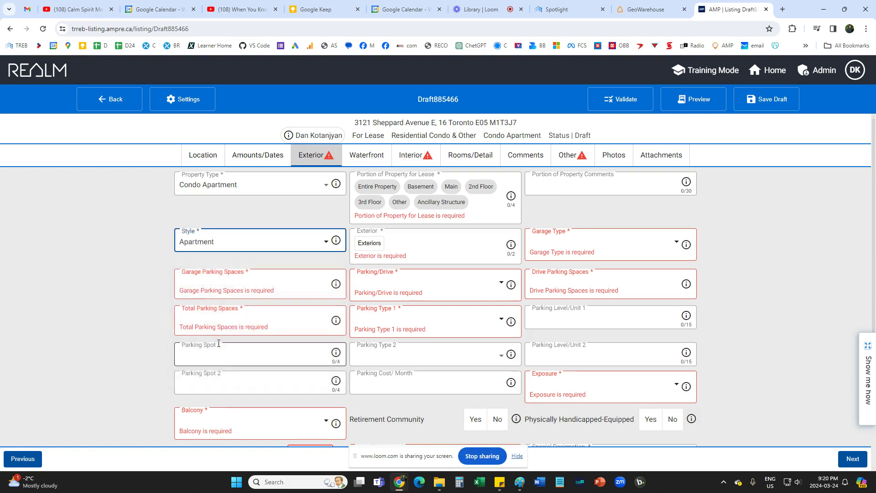
pyautogui.click(416, 257)
pyautogui.click(370, 248)
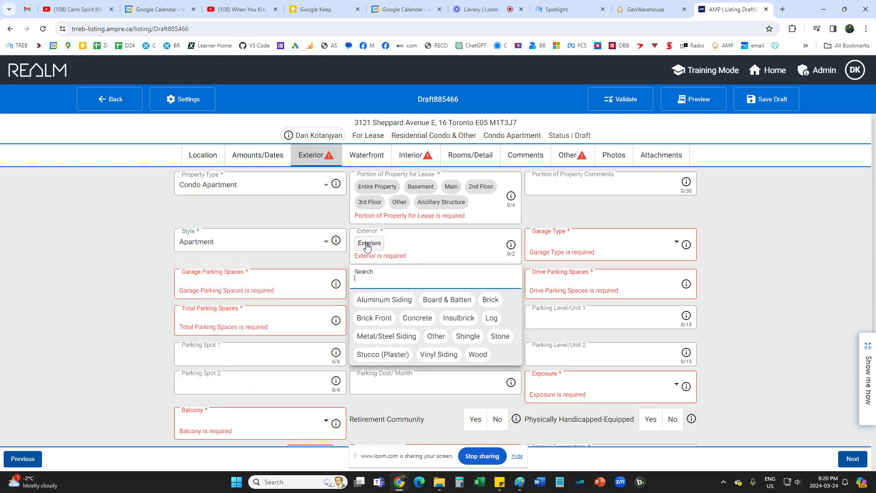
pyautogui.click(491, 300)
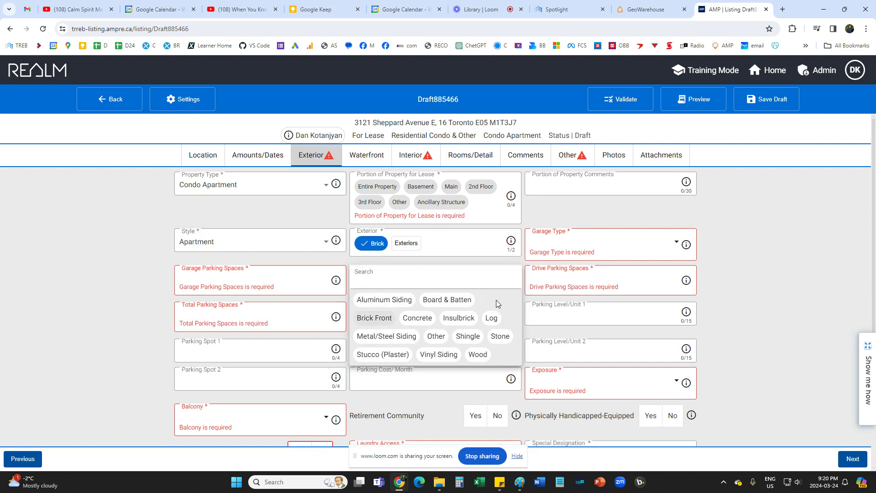
pyautogui.click(500, 336)
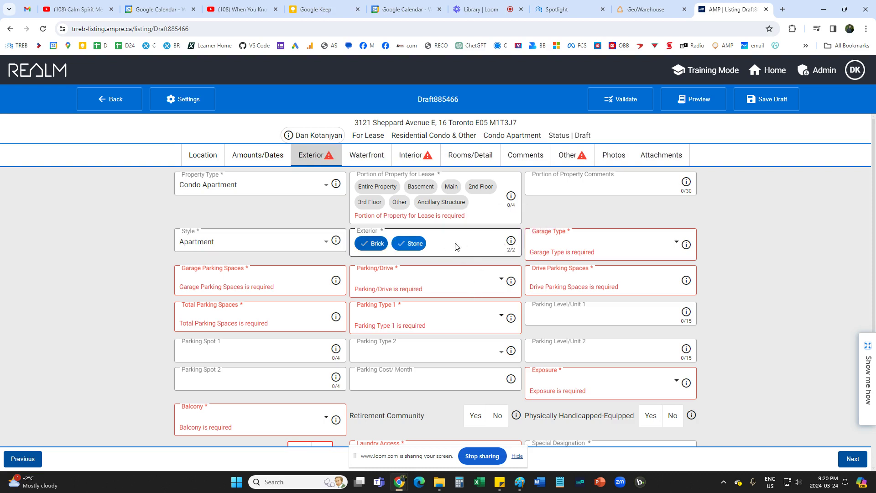
pyautogui.click(580, 249)
pyautogui.scroll(-2, 590, 348)
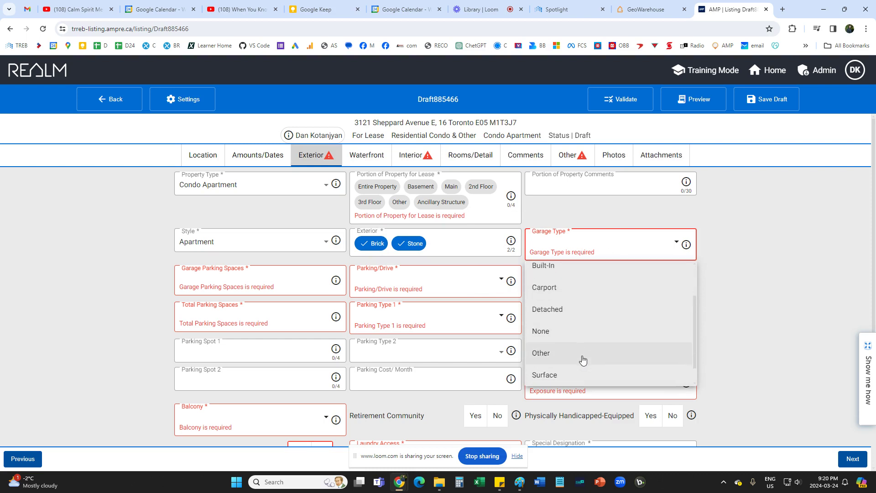
pyautogui.scroll(-1, 581, 358)
pyautogui.click(569, 374)
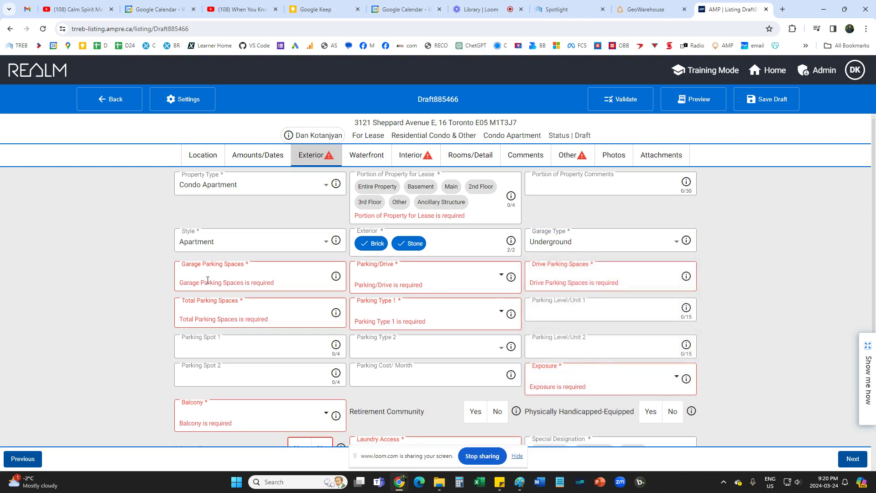
# Enter 1 garage and 1 drive parking space, Private parking/drive, and parking type Owned.
pyautogui.click(228, 282)
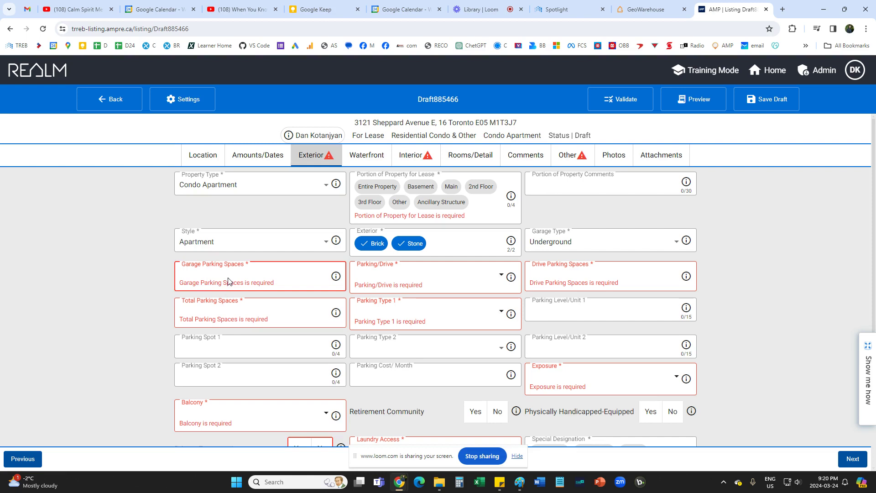
pyautogui.write('1')
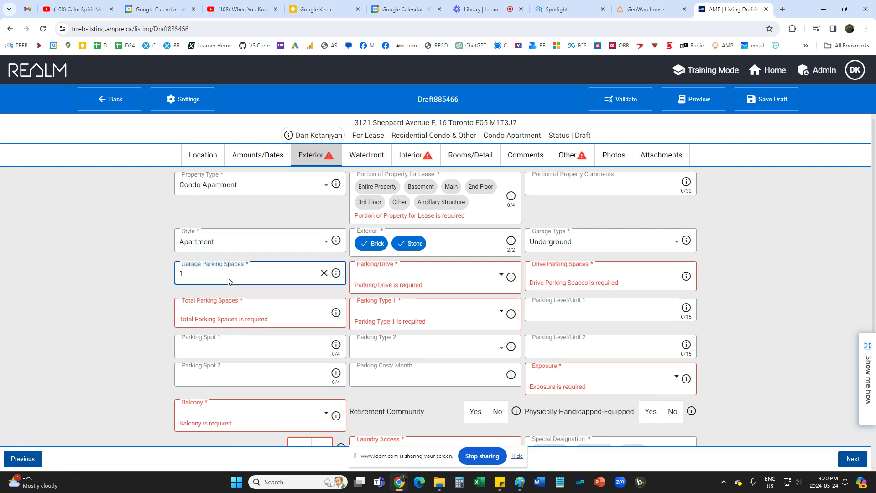
pyautogui.click(392, 284)
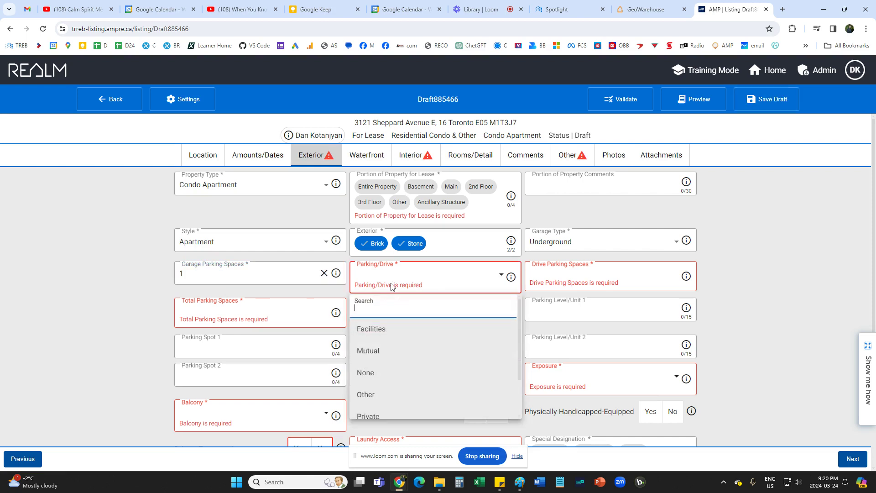
pyautogui.scroll(-1, 400, 370)
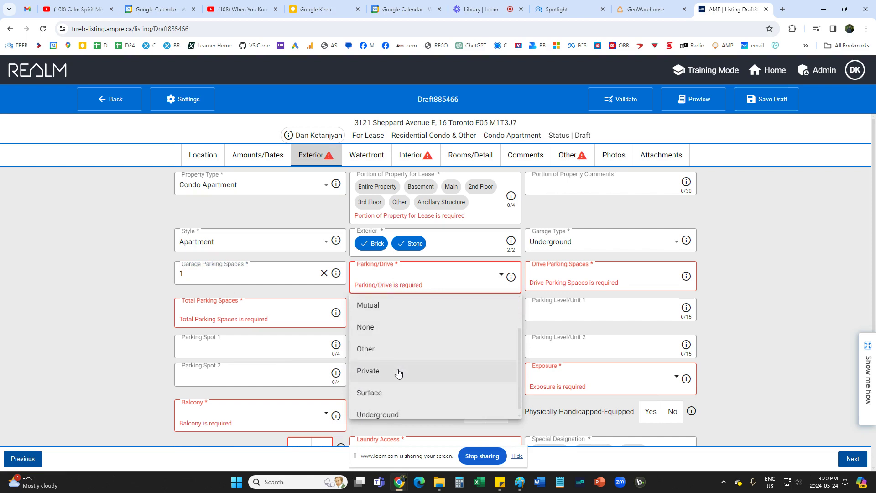
pyautogui.click(398, 370)
pyautogui.click(571, 276)
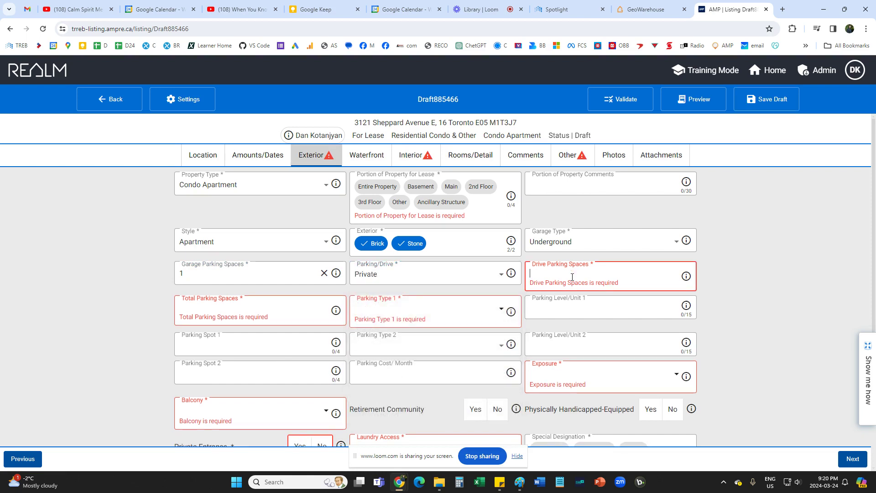
pyautogui.write('1')
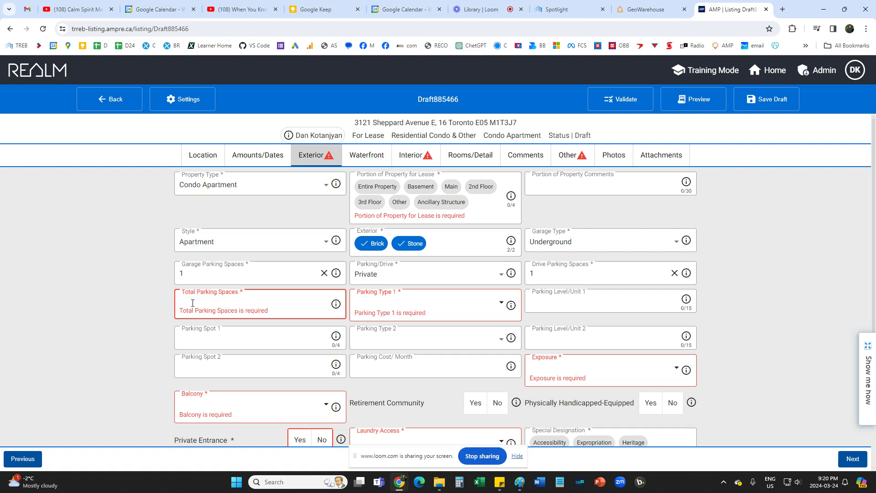
pyautogui.write('1')
pyautogui.click(102, 252)
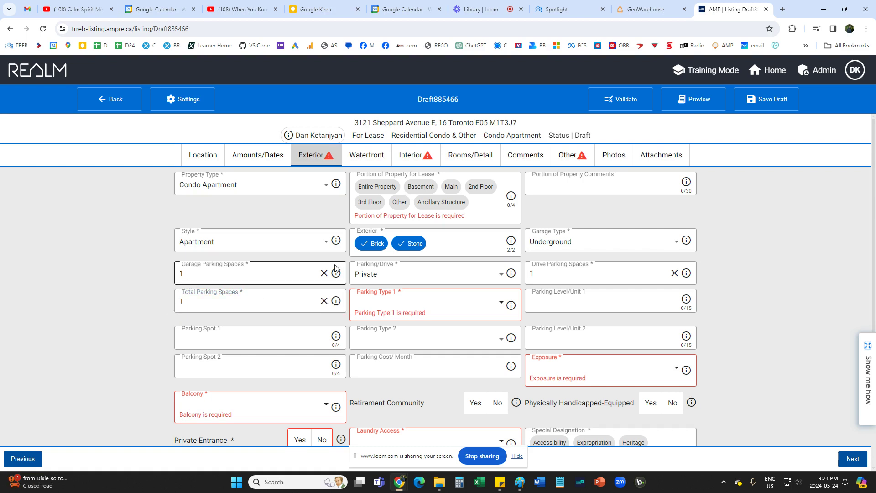
pyautogui.click(401, 306)
pyautogui.scroll(-2, 378, 408)
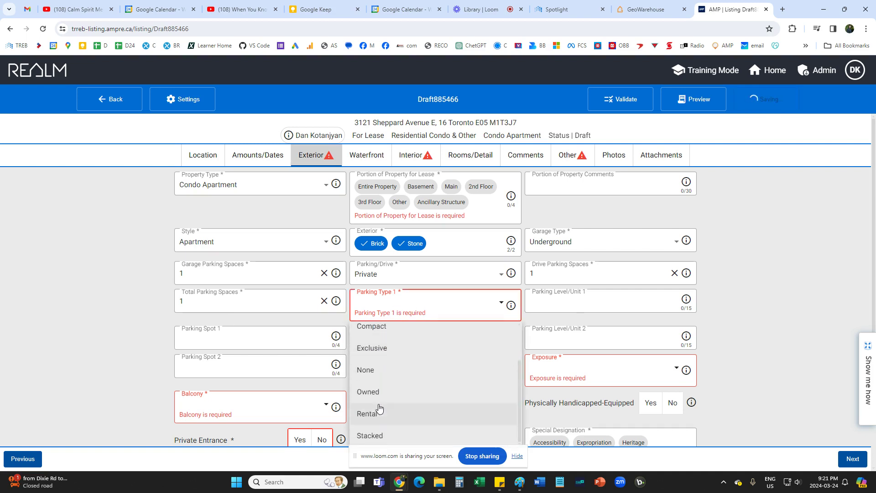
pyautogui.click(370, 392)
pyautogui.scroll(-2, 762, 307)
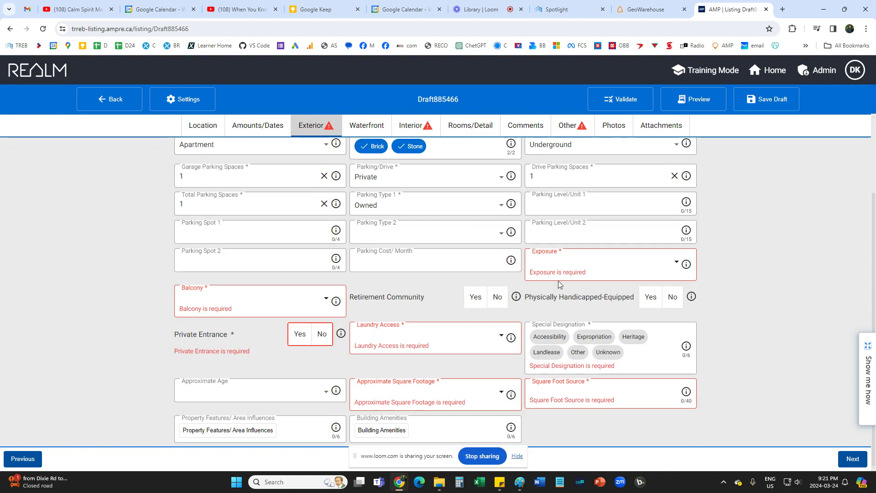
# Set exposure East, balcony Open, private entrance, laundry Ensuite and special designation Unknown.
pyautogui.click(552, 271)
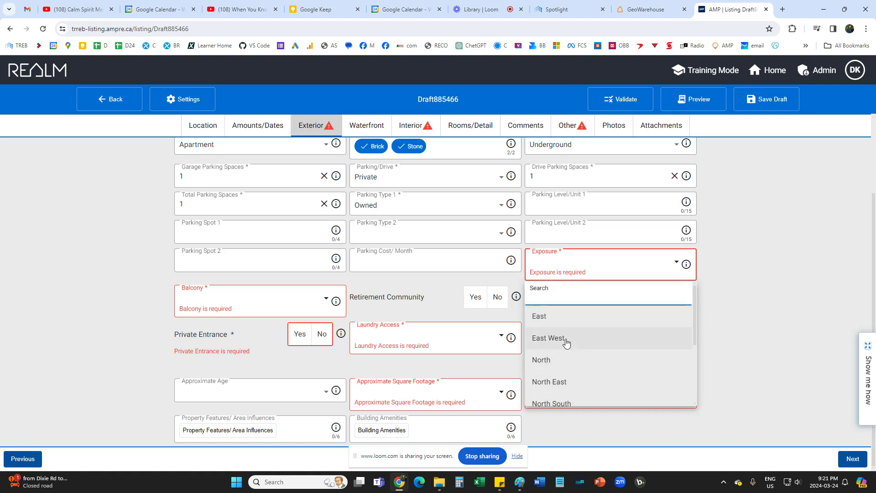
pyautogui.click(550, 316)
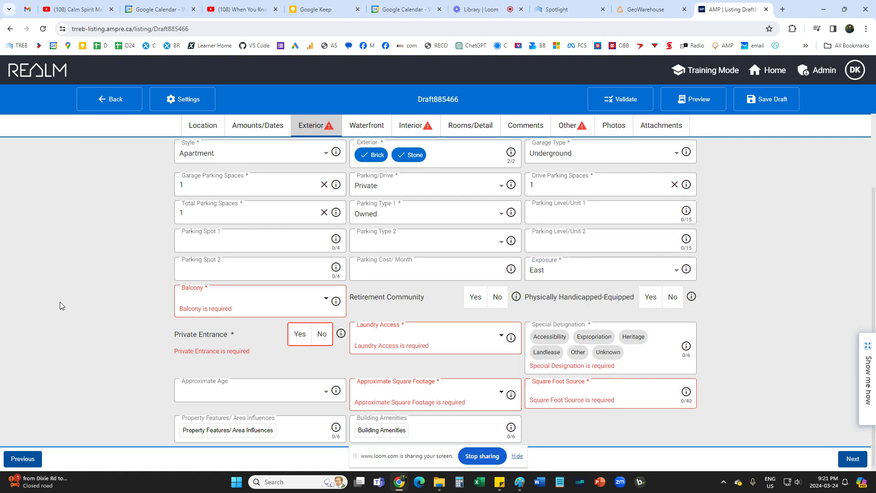
pyautogui.click(254, 307)
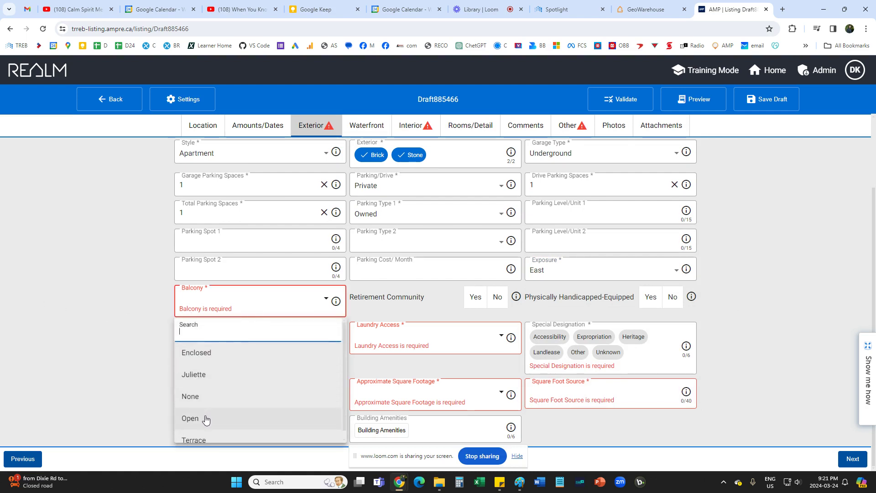
pyautogui.click(206, 420)
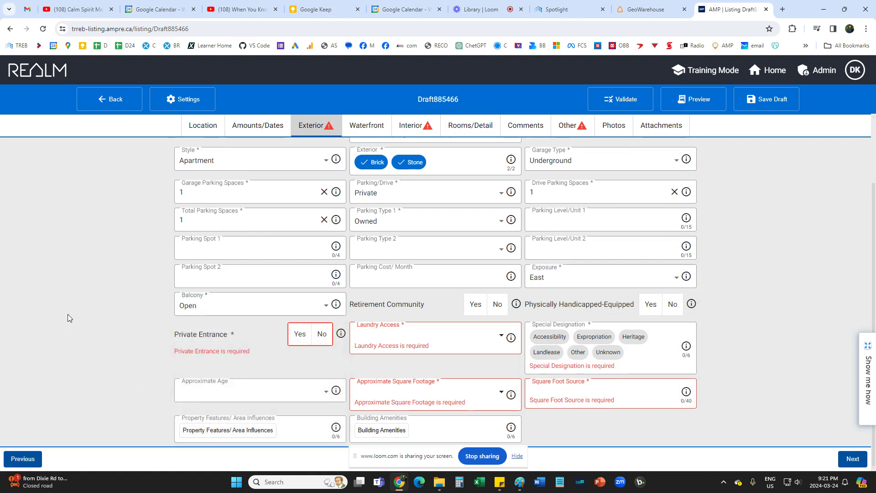
pyautogui.click(297, 337)
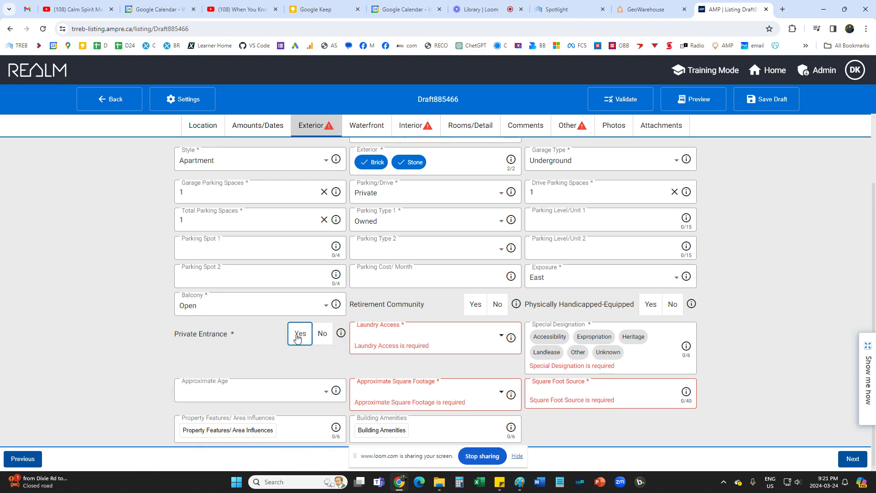
pyautogui.click(502, 339)
pyautogui.click(430, 257)
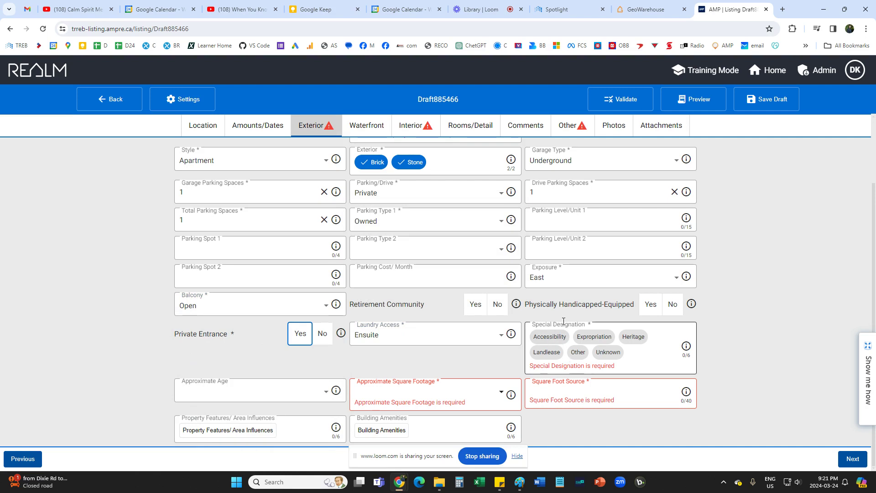
pyautogui.click(608, 352)
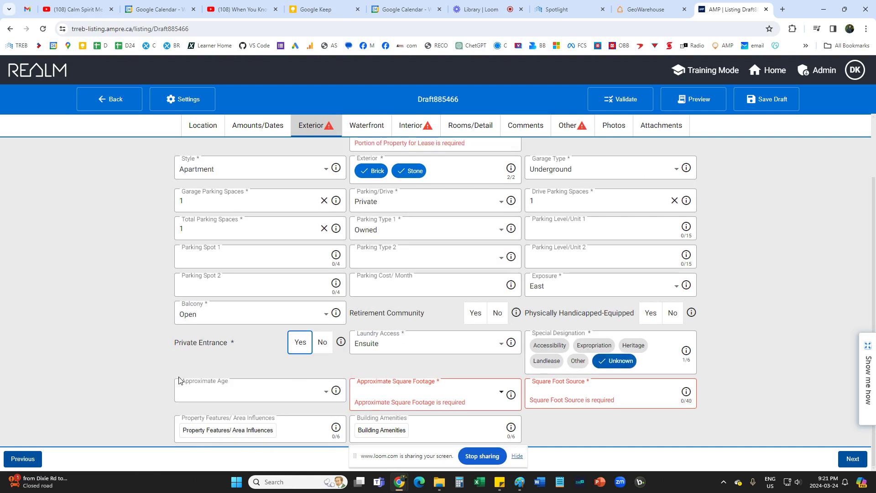
# Set approximate age 0-5, square footage 600-699 and square foot source 'Floor plan'.
pyautogui.click(288, 393)
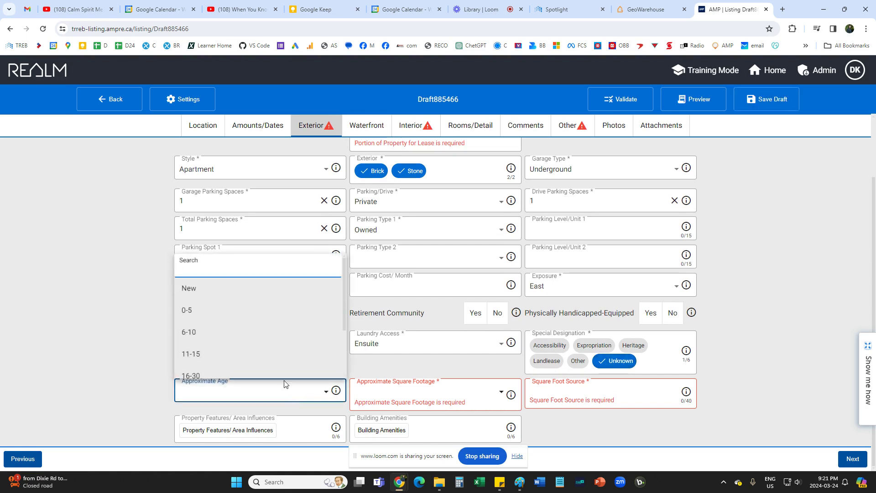
pyautogui.click(240, 312)
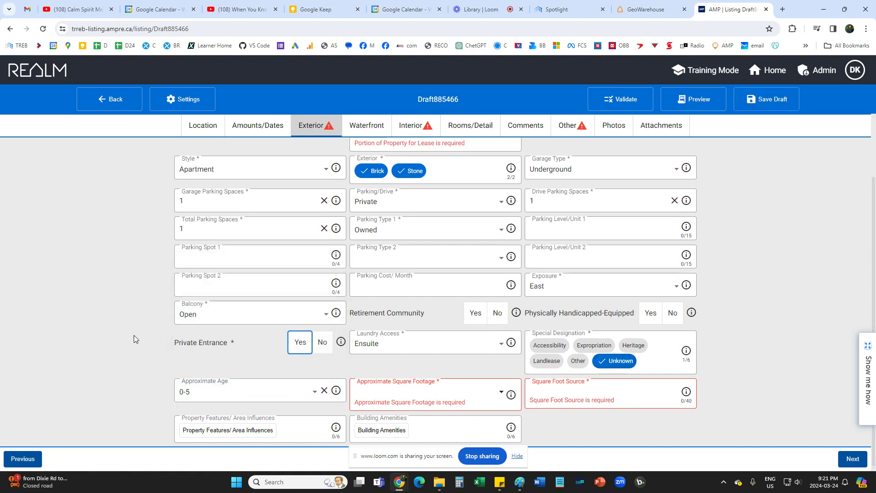
pyautogui.click(385, 396)
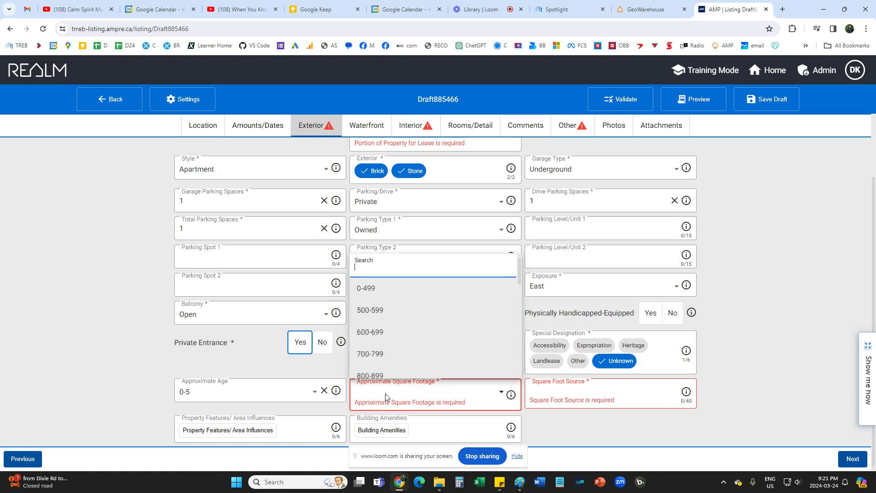
pyautogui.click(385, 335)
pyautogui.click(780, 356)
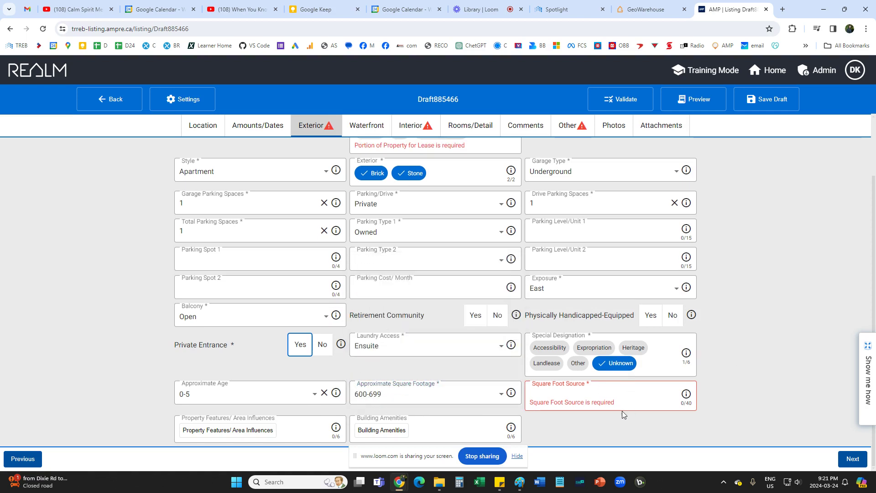
pyautogui.click(644, 397)
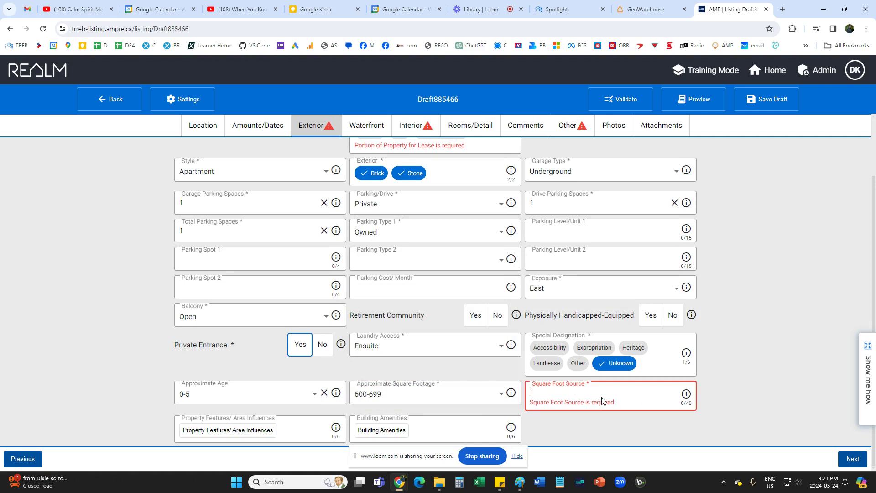
pyautogui.write('Floor')
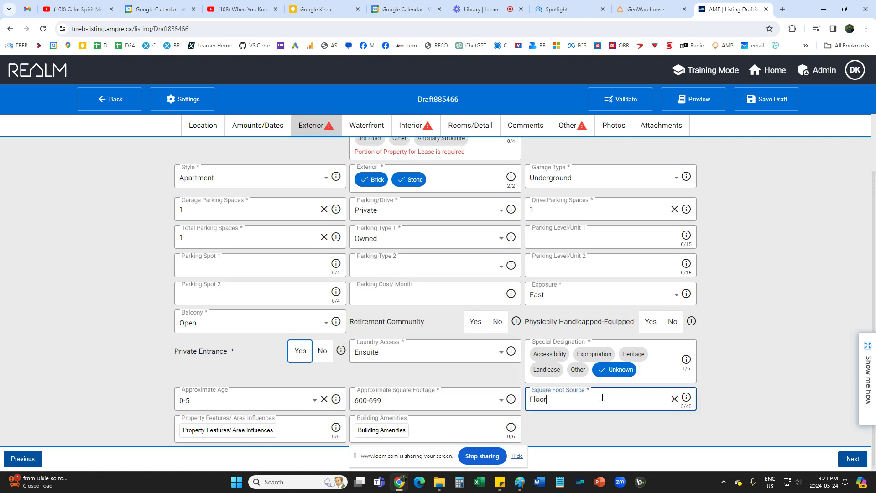
pyautogui.write(' plan')
pyautogui.click(72, 347)
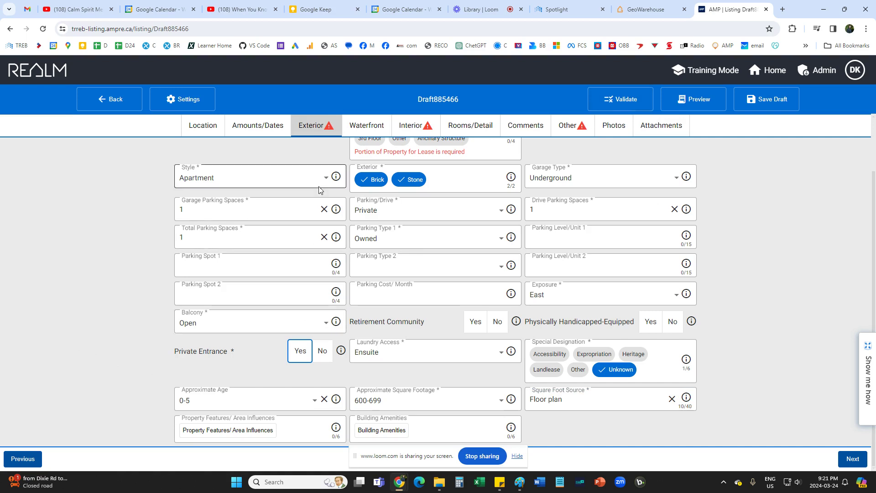
# Set the portion of property for lease to Entire Property, then go to Interior.
pyautogui.scroll(3, 333, 278)
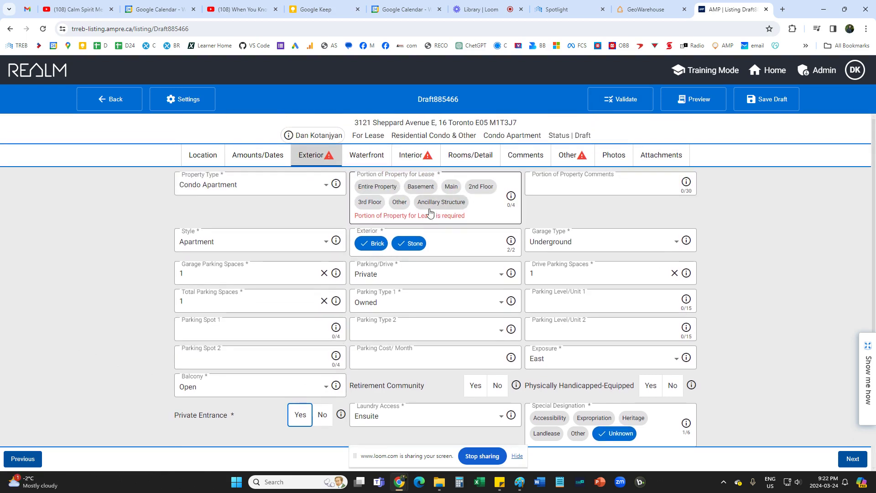
pyautogui.click(377, 187)
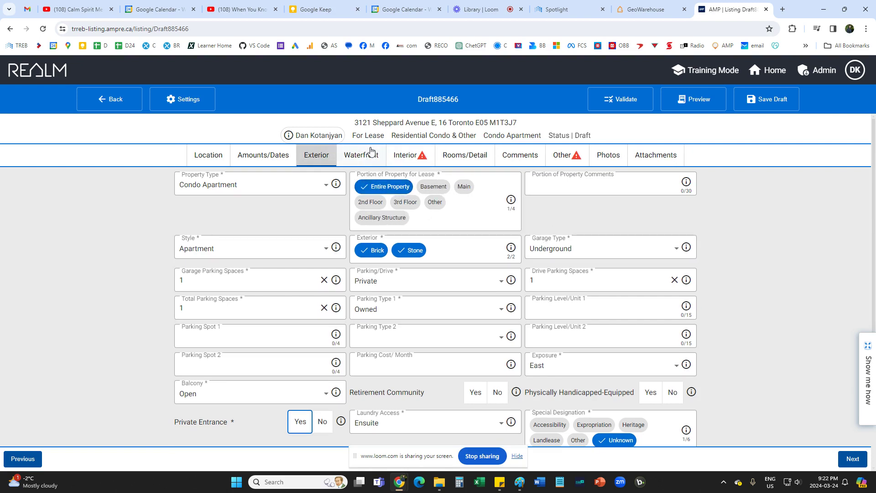
pyautogui.click(406, 155)
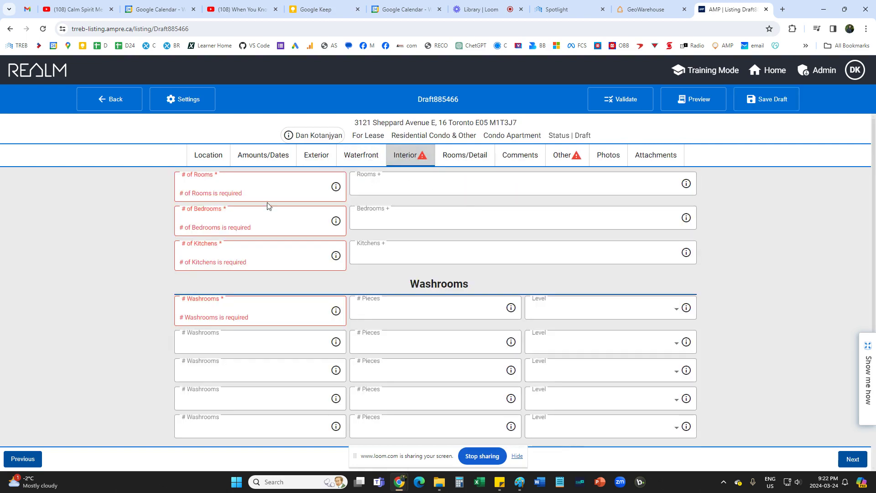
# Enter the interior counts: # of Rooms 4, Bedrooms 1, Kitchens 1, Bedrooms+ 1.
pyautogui.click(178, 196)
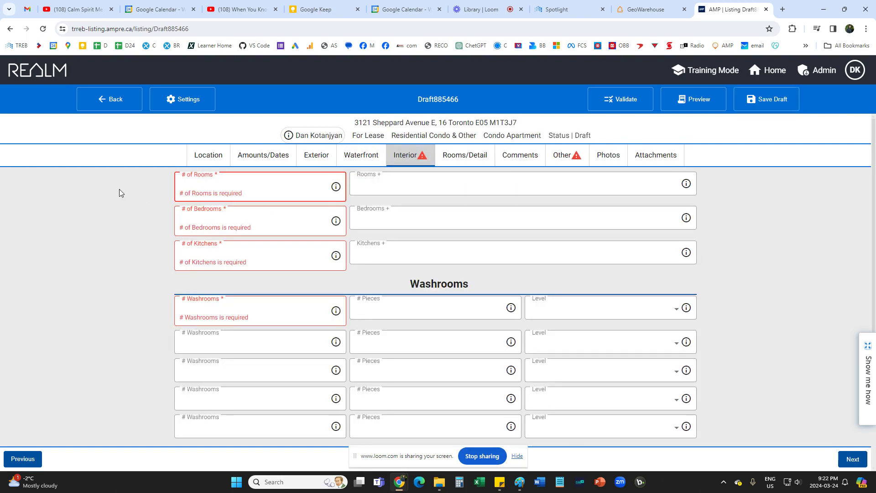
pyautogui.write('1')
pyautogui.click(210, 215)
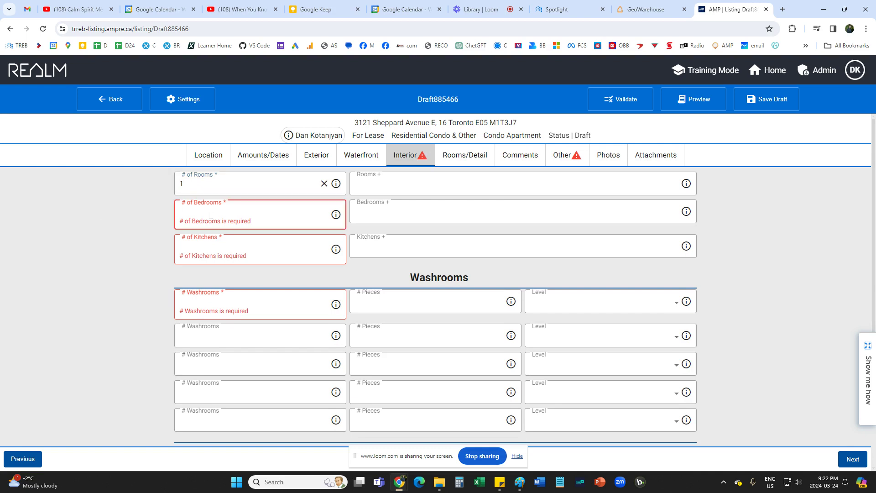
pyautogui.click(183, 184)
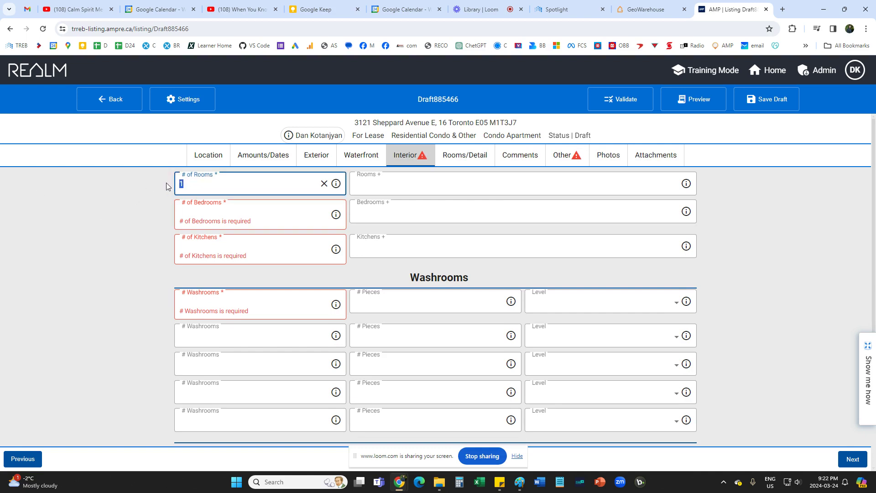
pyautogui.click(192, 219)
pyautogui.write('1')
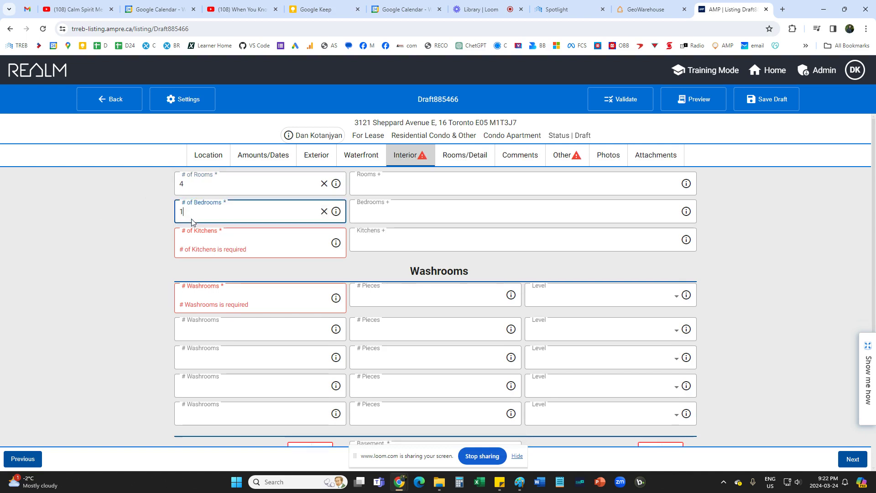
pyautogui.click(201, 243)
pyautogui.write('1')
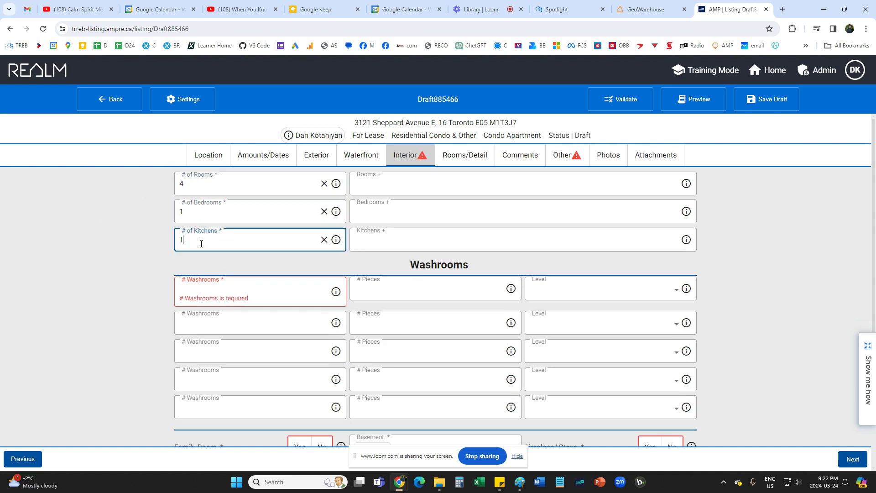
pyautogui.click(131, 252)
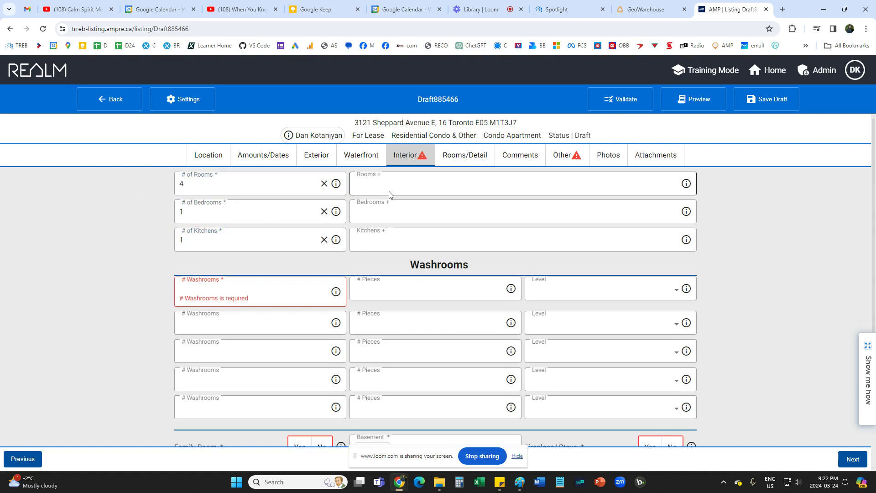
pyautogui.click(410, 213)
pyautogui.click(78, 219)
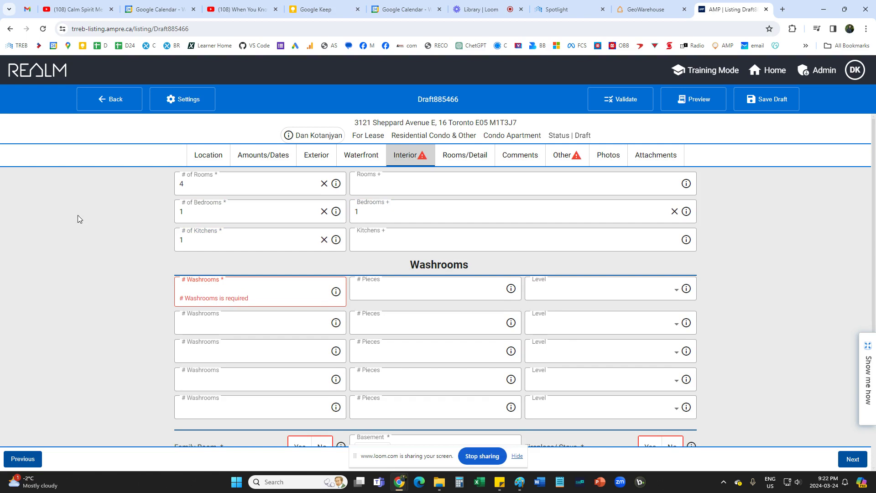
# Record one 4-piece washroom on the Flat level.
pyautogui.scroll(-2, 100, 236)
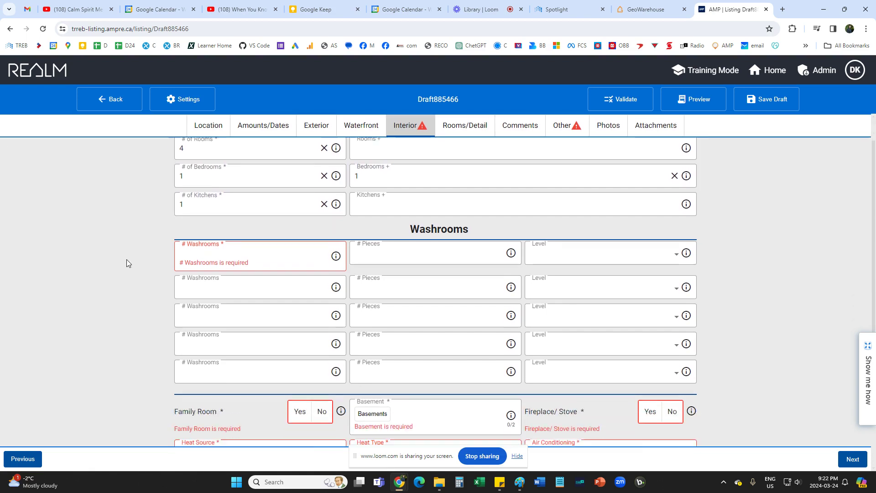
pyautogui.click(211, 203)
pyautogui.write('1')
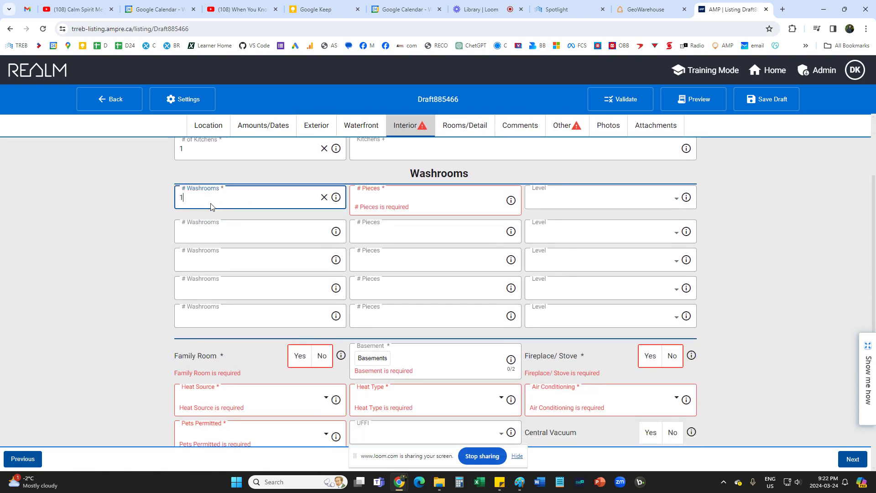
pyautogui.click(364, 199)
pyautogui.write('4')
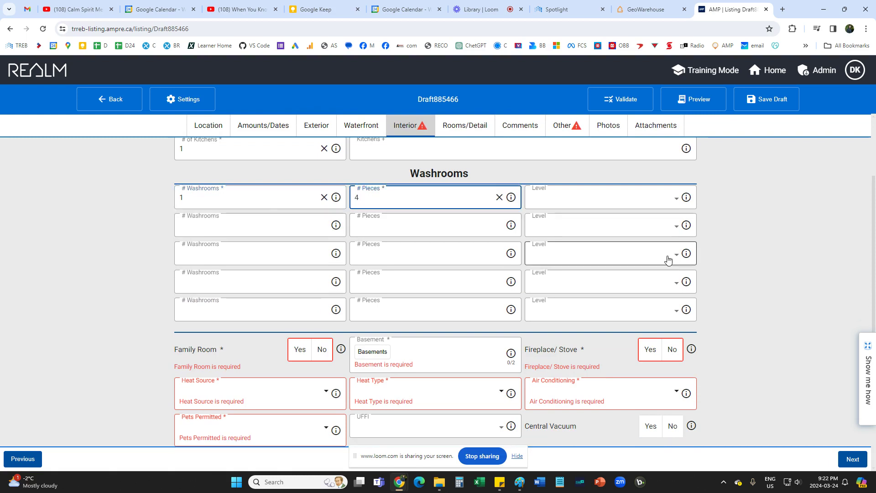
pyautogui.click(676, 201)
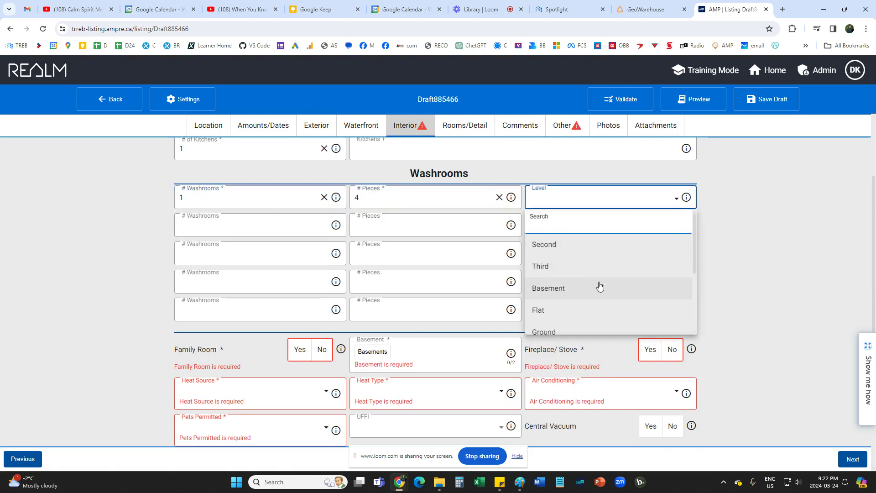
pyautogui.click(585, 307)
# Mark no family room, basement None and no fireplace or stove.
pyautogui.scroll(-2, 751, 267)
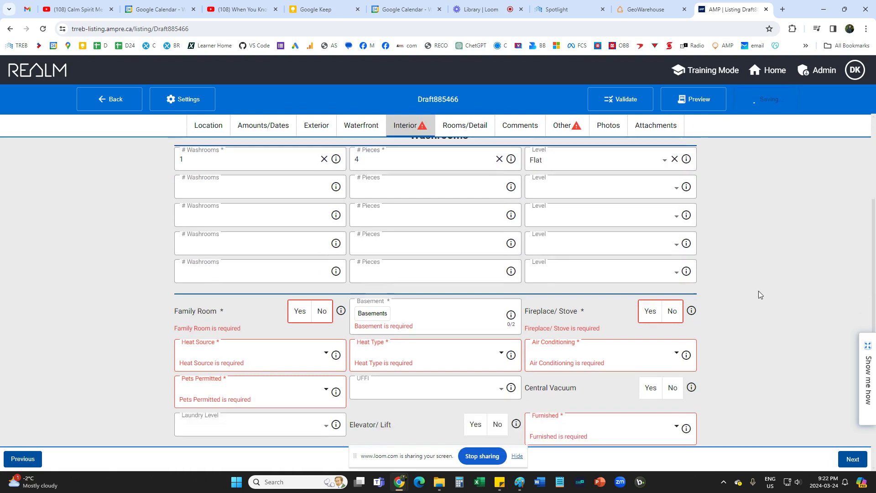
pyautogui.click(322, 243)
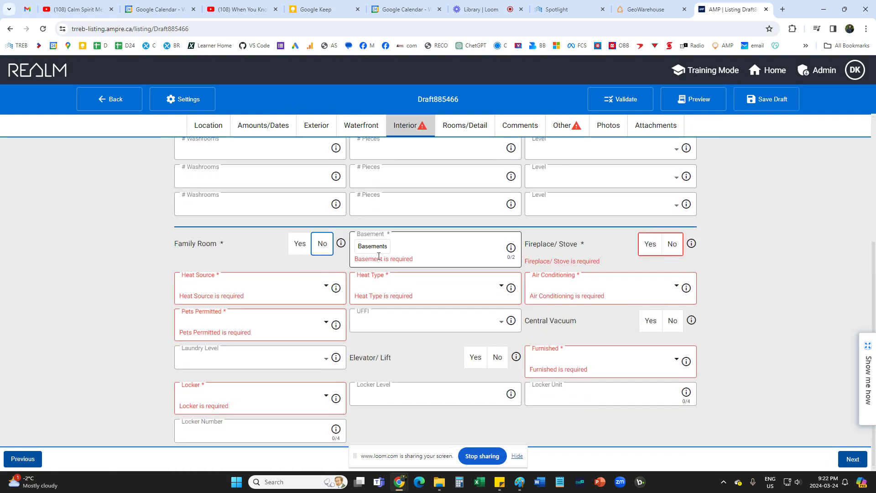
pyautogui.click(374, 251)
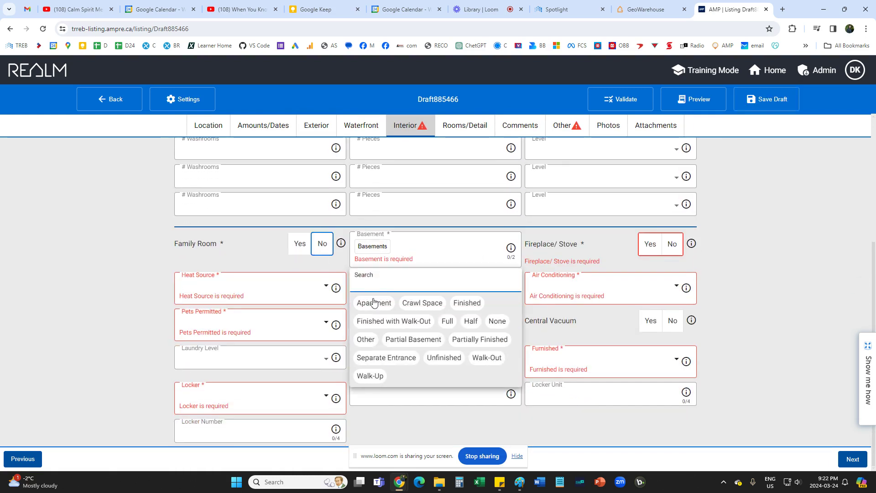
pyautogui.click(496, 321)
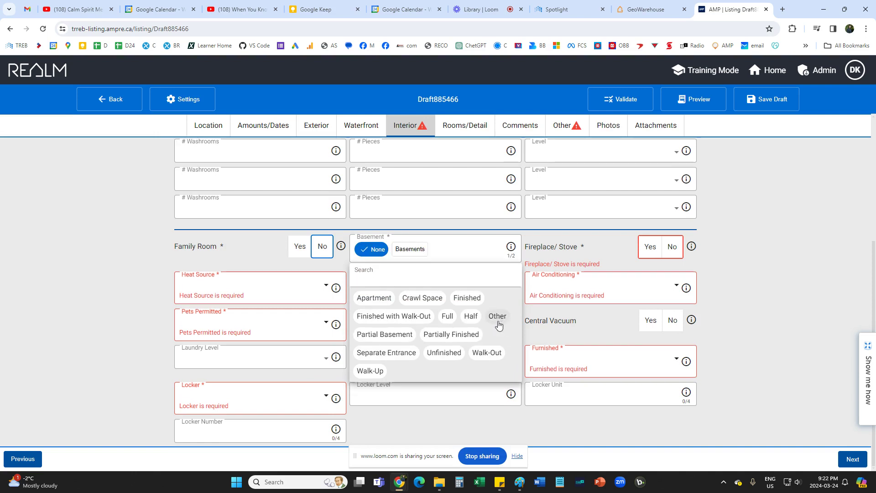
pyautogui.click(678, 247)
pyautogui.click(674, 247)
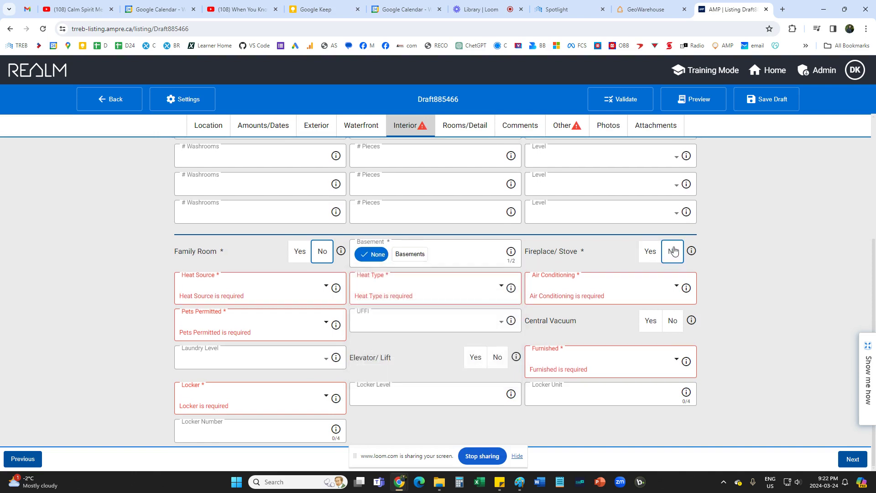
# Set heat source Gas, heat type Forced Air and air conditioning Central Air.
pyautogui.click(228, 299)
pyautogui.click(213, 364)
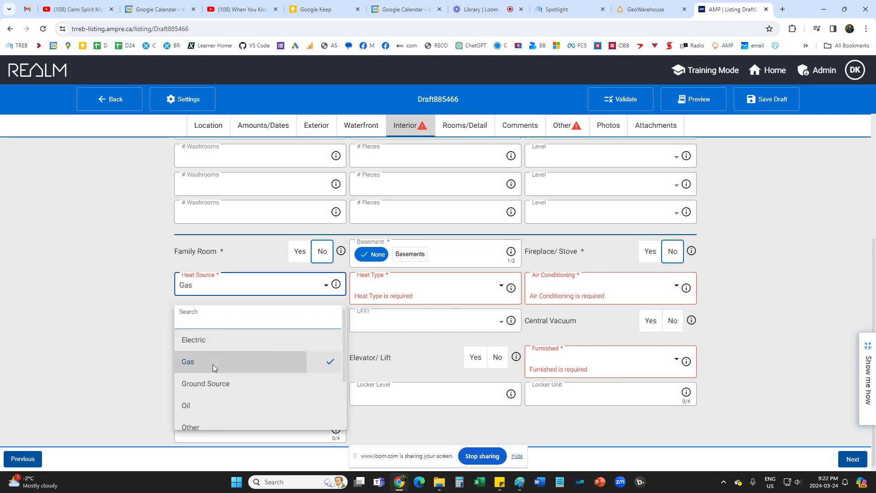
pyautogui.click(403, 292)
pyautogui.click(385, 381)
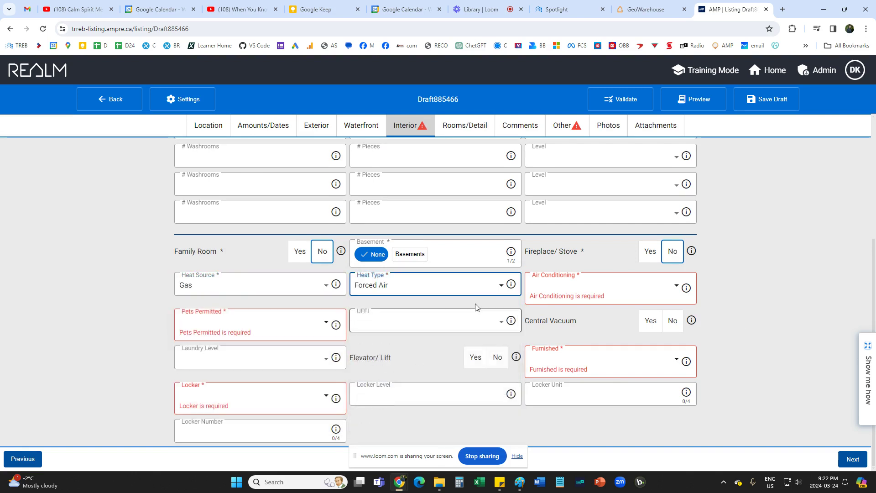
pyautogui.click(562, 291)
pyautogui.click(553, 338)
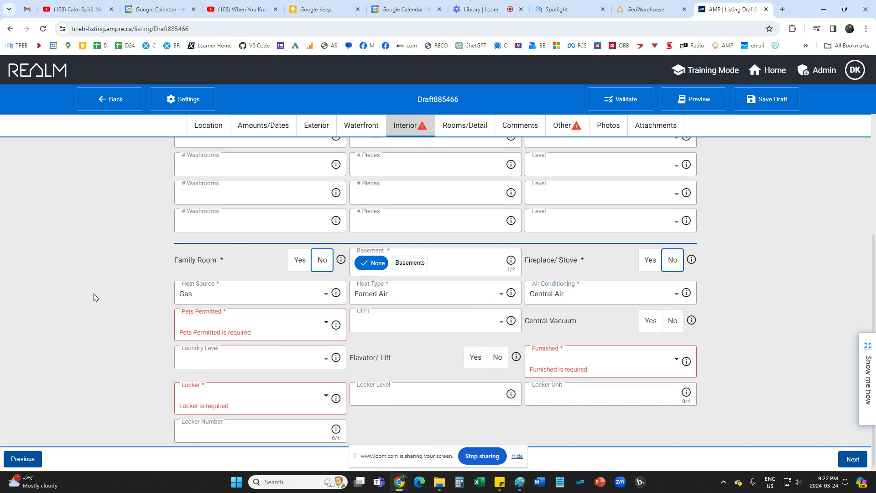
# Set pets Restricted, Furnished to Unfurnished and Locker to None, then go to Rooms/Detail.
pyautogui.click(200, 335)
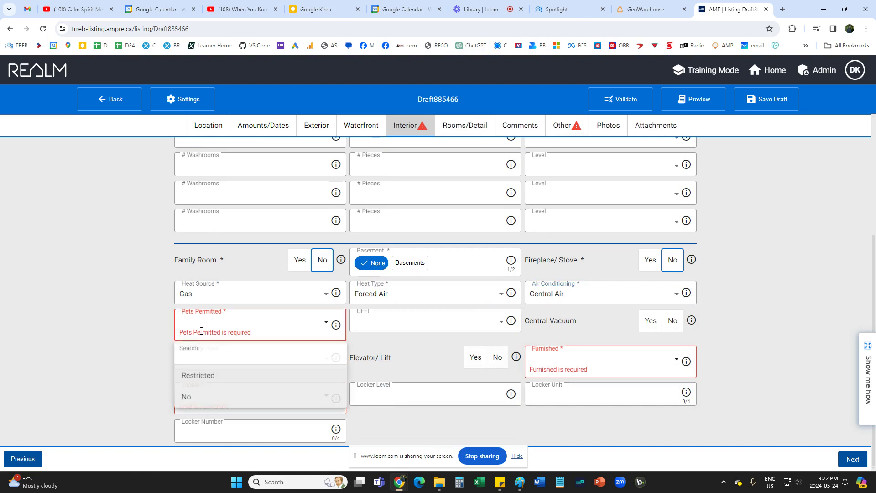
pyautogui.click(198, 377)
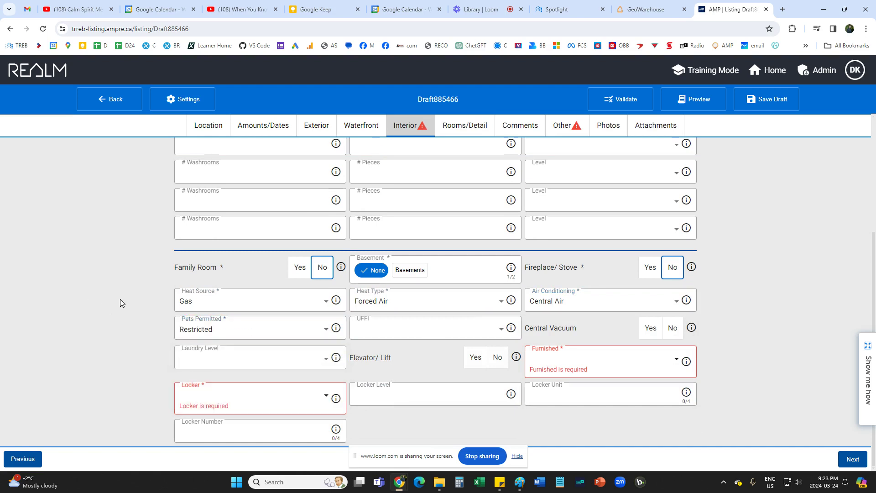
pyautogui.click(555, 363)
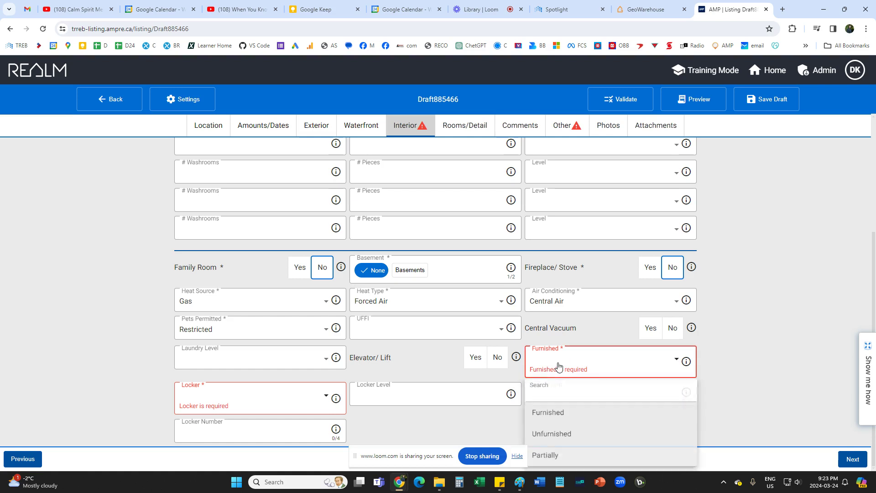
pyautogui.click(548, 436)
pyautogui.click(80, 309)
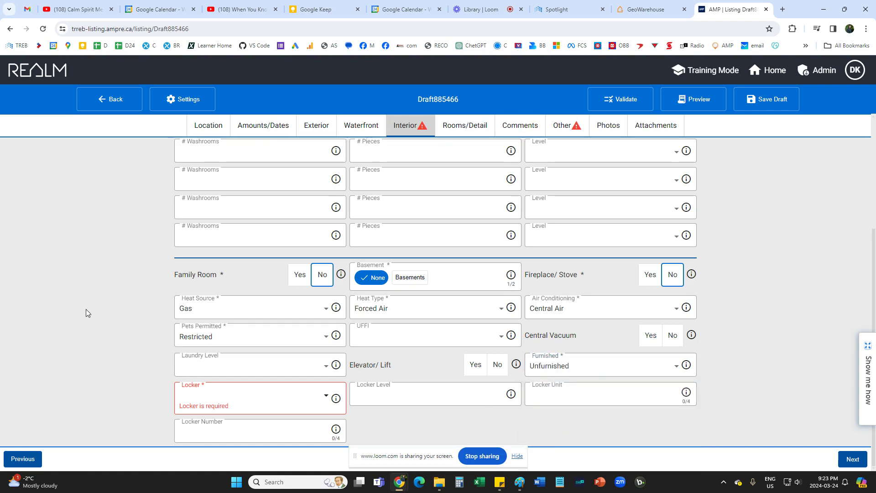
pyautogui.click(209, 404)
pyautogui.scroll(-2, 205, 329)
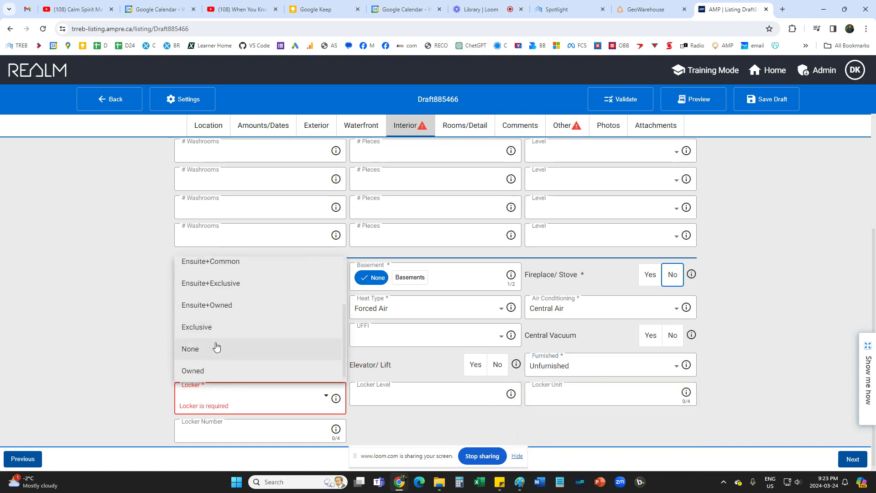
pyautogui.click(216, 350)
pyautogui.scroll(4, 92, 342)
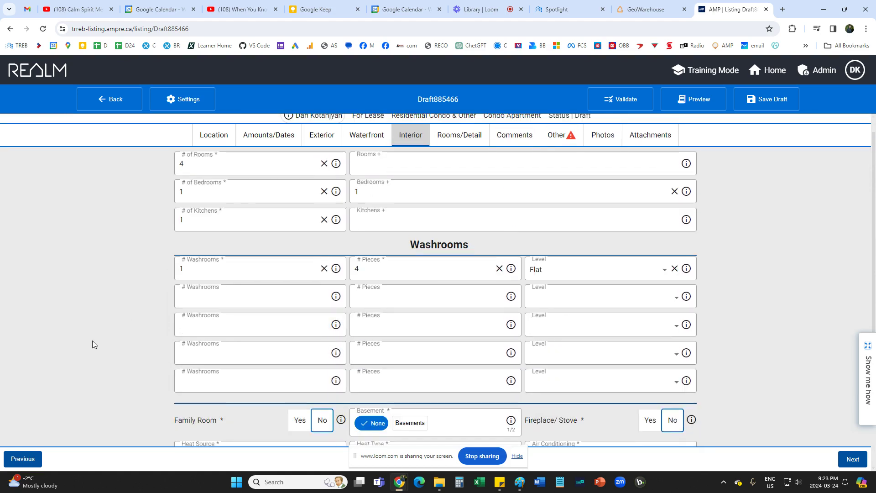
pyautogui.scroll(-3, 92, 340)
pyautogui.scroll(1, 614, 383)
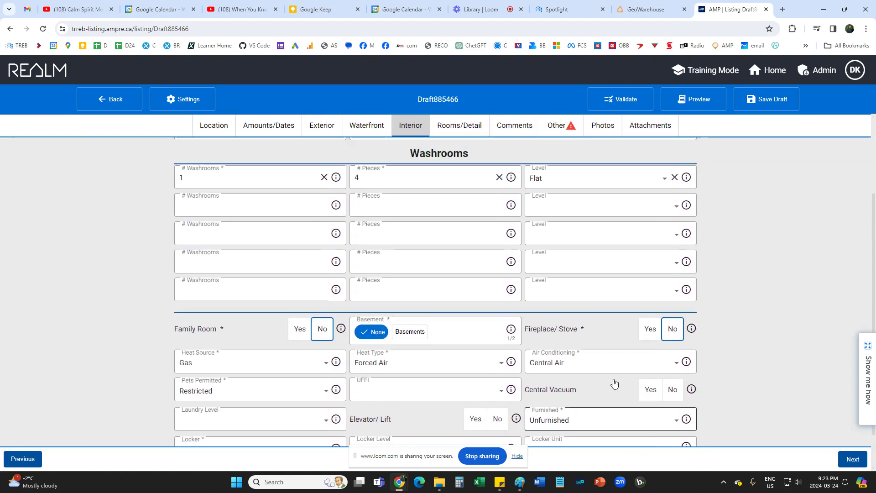
pyautogui.click(460, 129)
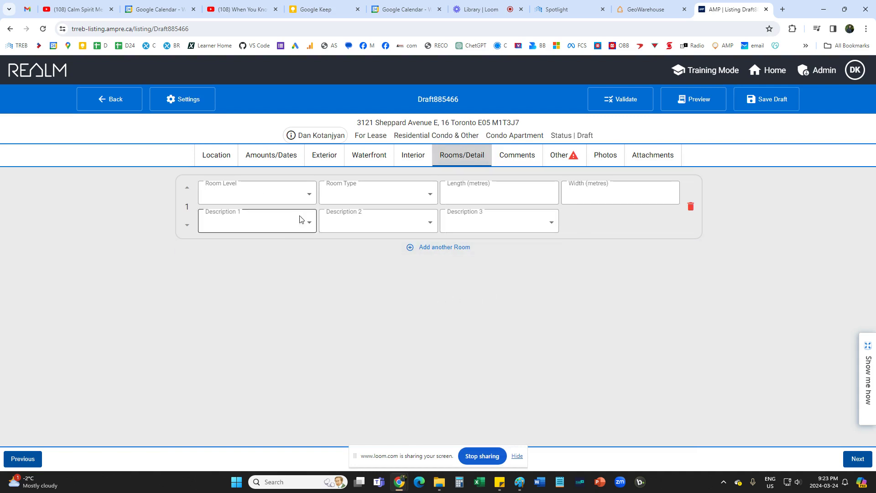
# Set Room 1's level to Main and its type to Living Room.
pyautogui.click(254, 199)
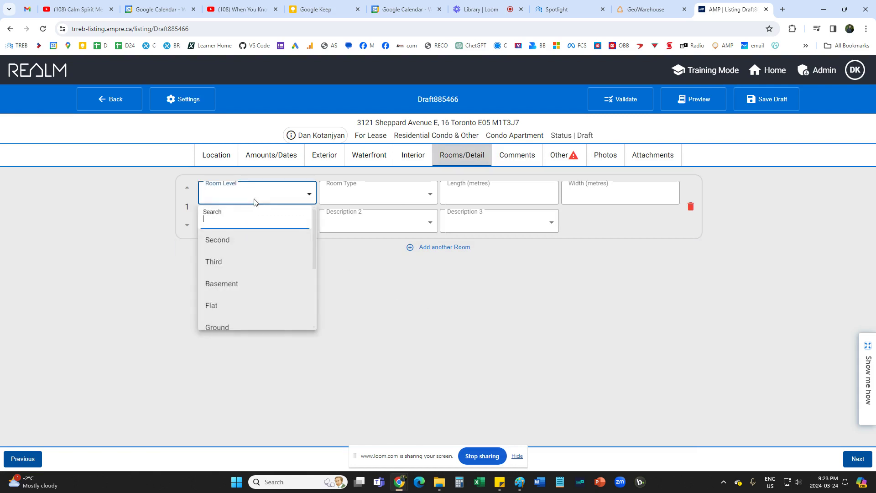
pyautogui.click(453, 310)
pyautogui.click(302, 199)
pyautogui.scroll(-3, 249, 292)
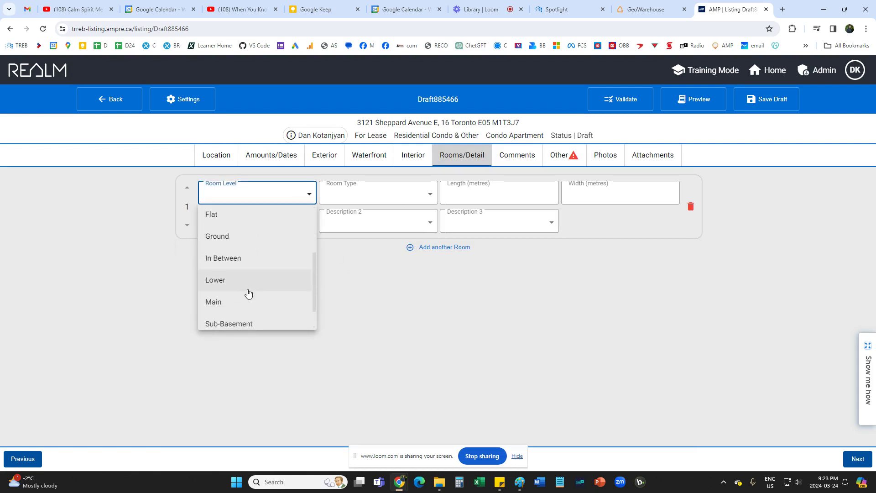
pyautogui.scroll(1, 215, 288)
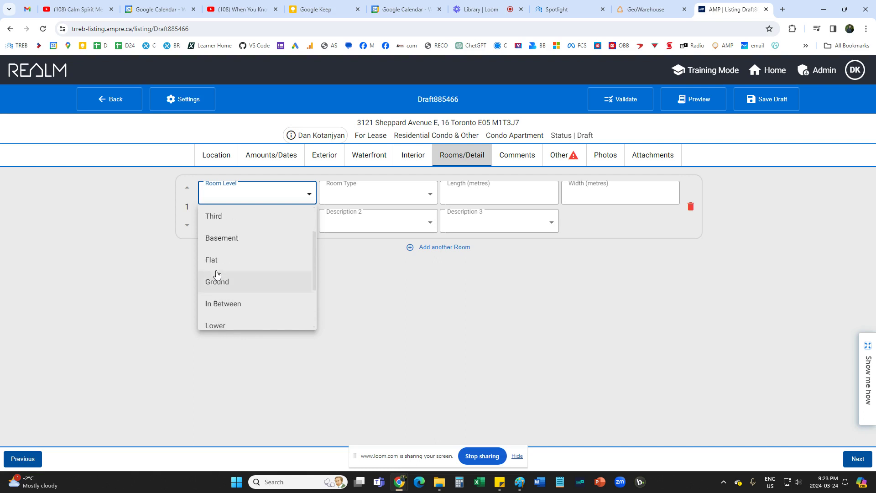
pyautogui.scroll(-1, 211, 259)
pyautogui.scroll(-1, 211, 260)
pyautogui.click(220, 280)
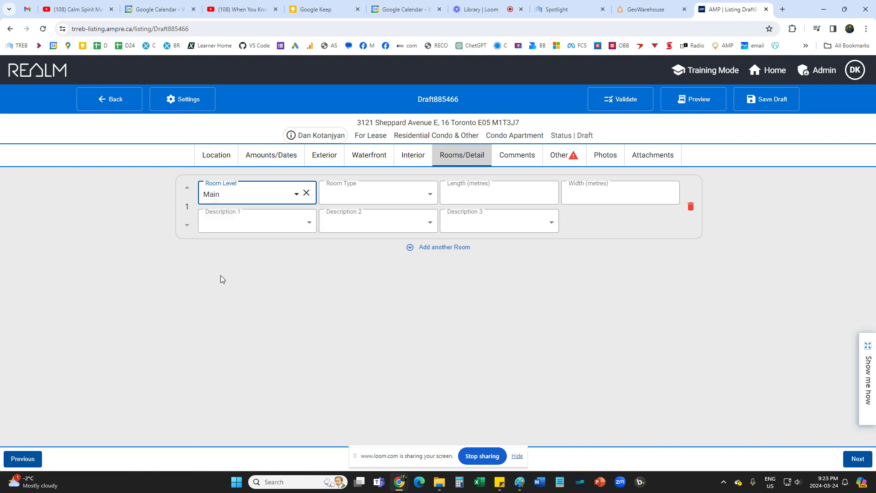
pyautogui.click(377, 199)
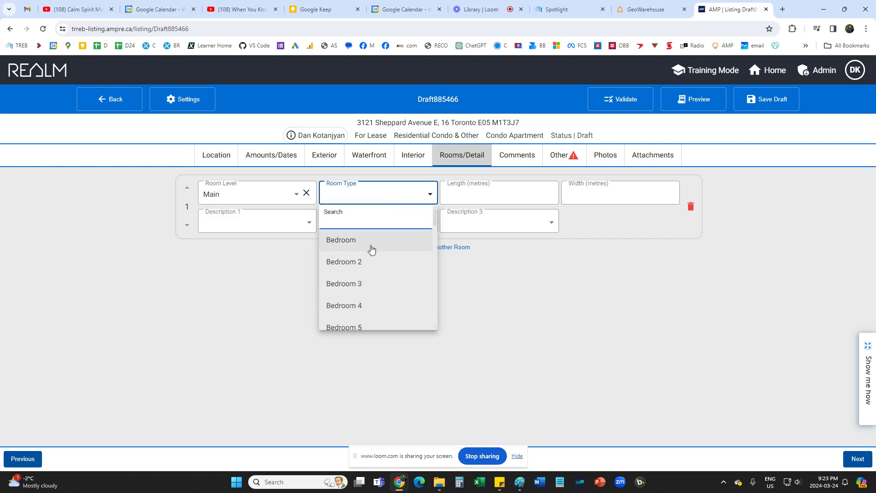
pyautogui.scroll(-5, 376, 295)
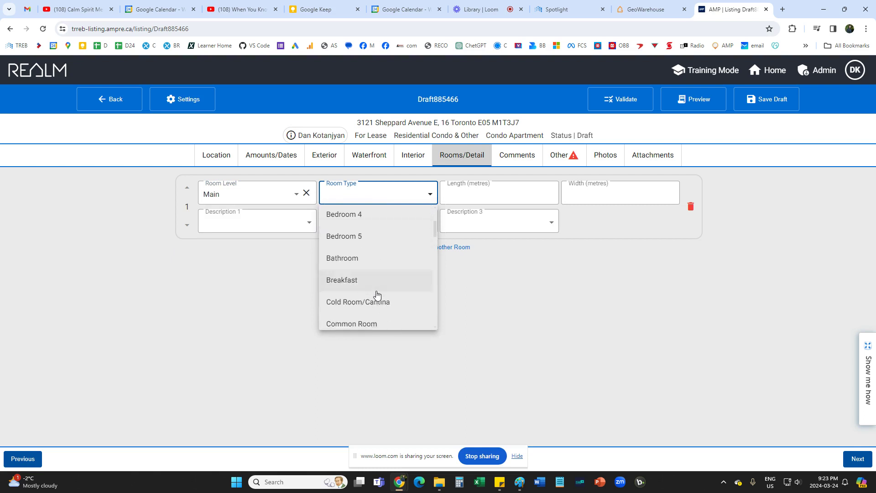
pyautogui.scroll(-2, 379, 297)
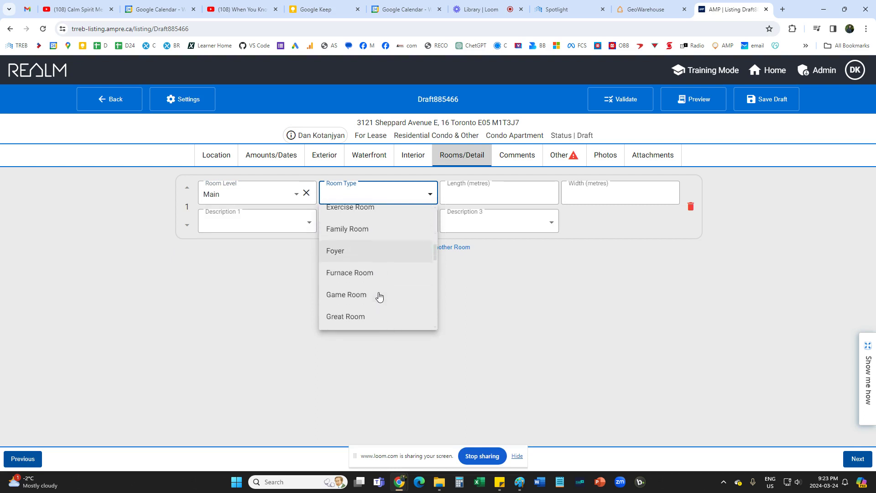
pyautogui.scroll(5, 378, 296)
pyautogui.scroll(3, 370, 304)
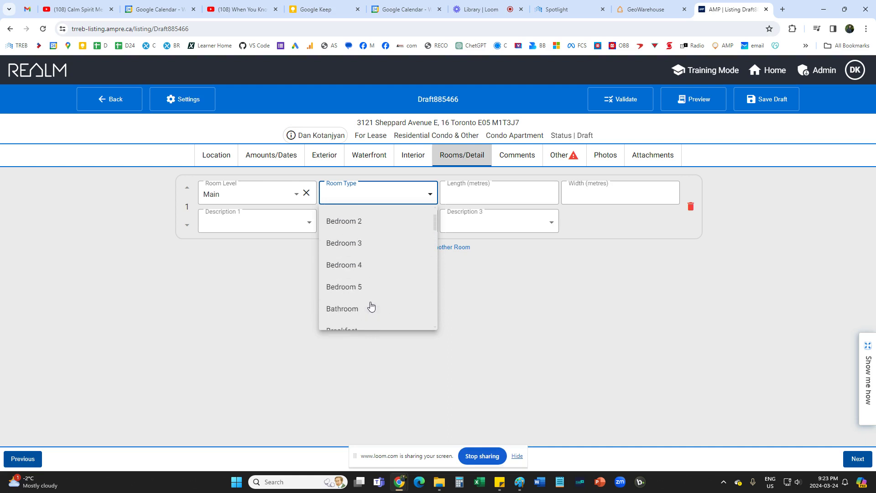
pyautogui.scroll(-3, 371, 306)
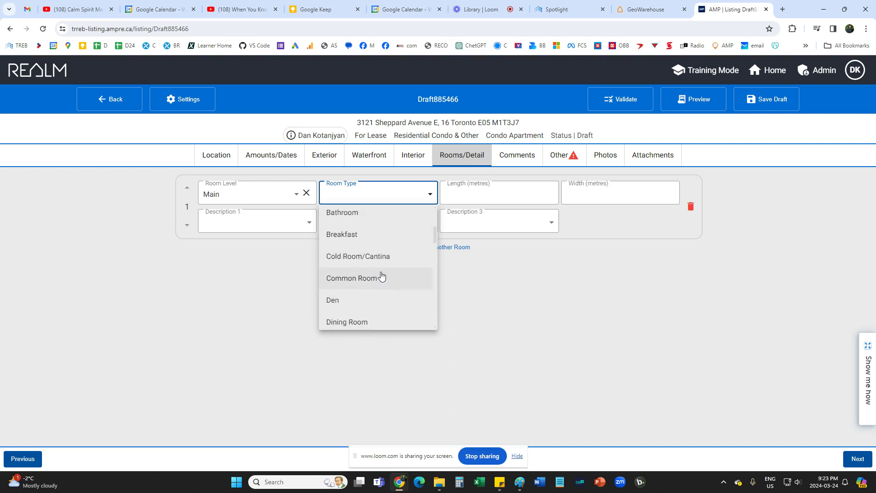
pyautogui.scroll(-2, 381, 276)
pyautogui.scroll(-4, 381, 276)
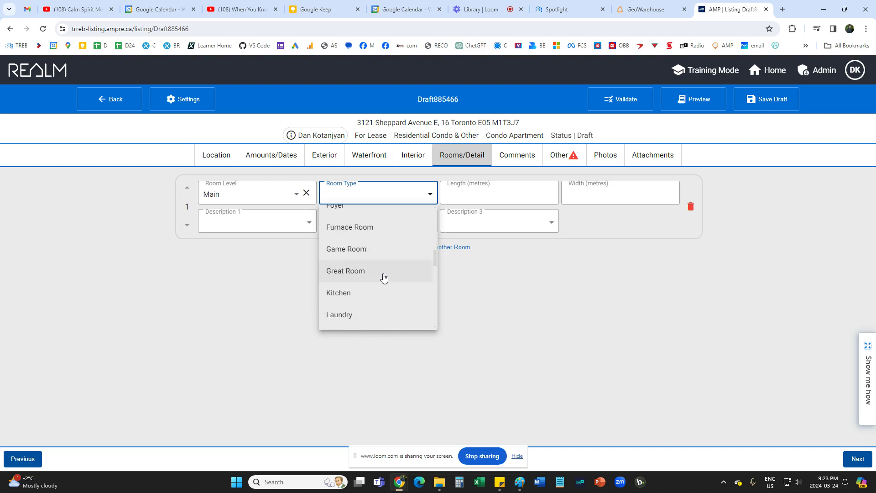
pyautogui.click(371, 270)
# Enter the living room's length 4 m and width 3 m.
pyautogui.click(499, 190)
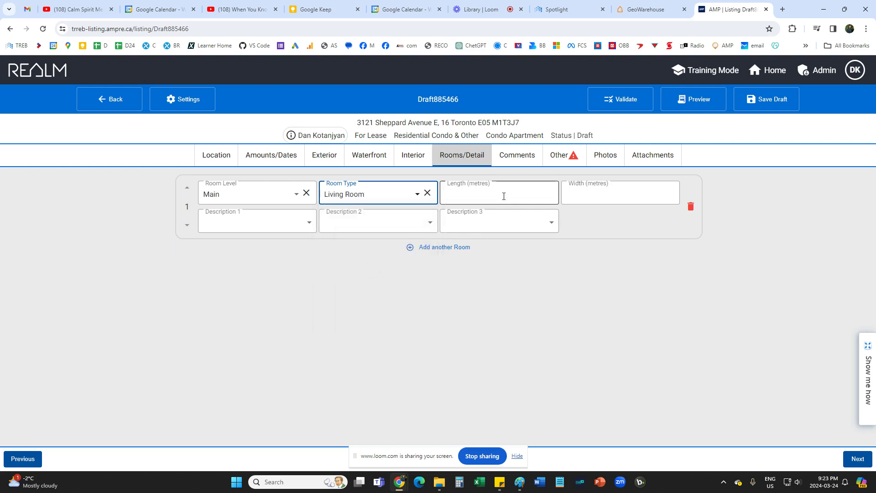
pyautogui.click(607, 194)
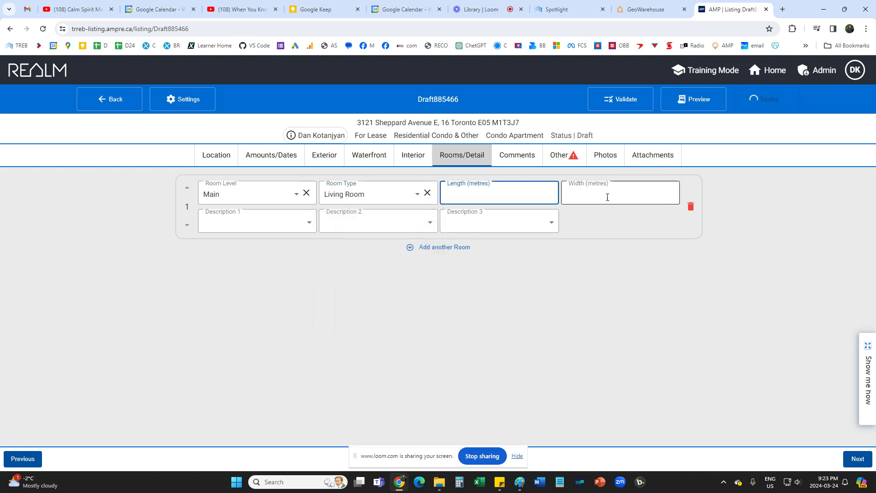
pyautogui.click(466, 197)
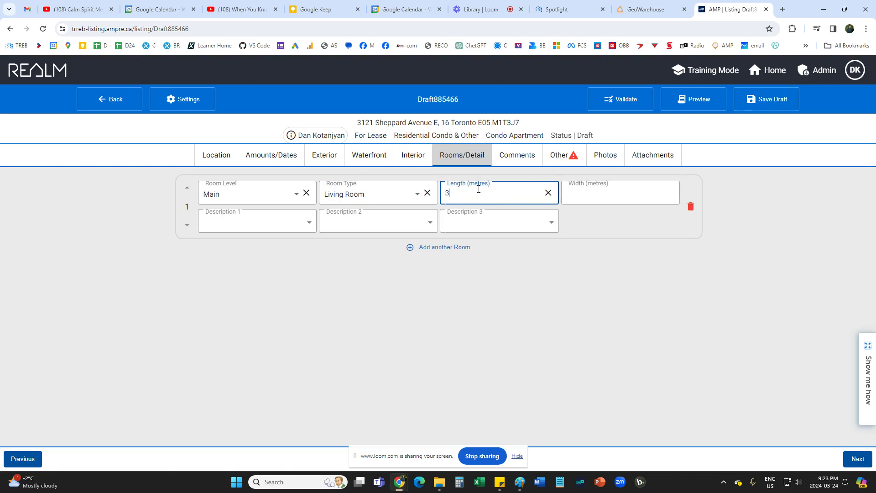
pyautogui.write('3')
pyautogui.click(604, 201)
pyautogui.click(479, 196)
pyautogui.click(592, 195)
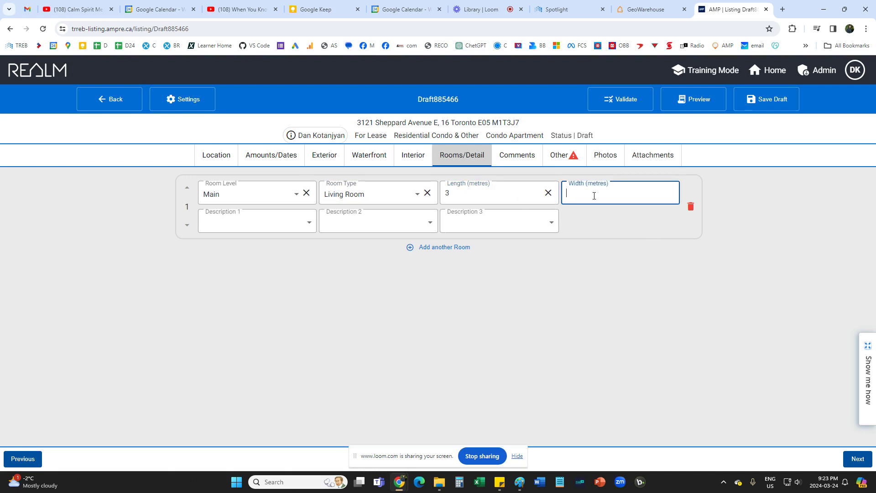
pyautogui.click(451, 195)
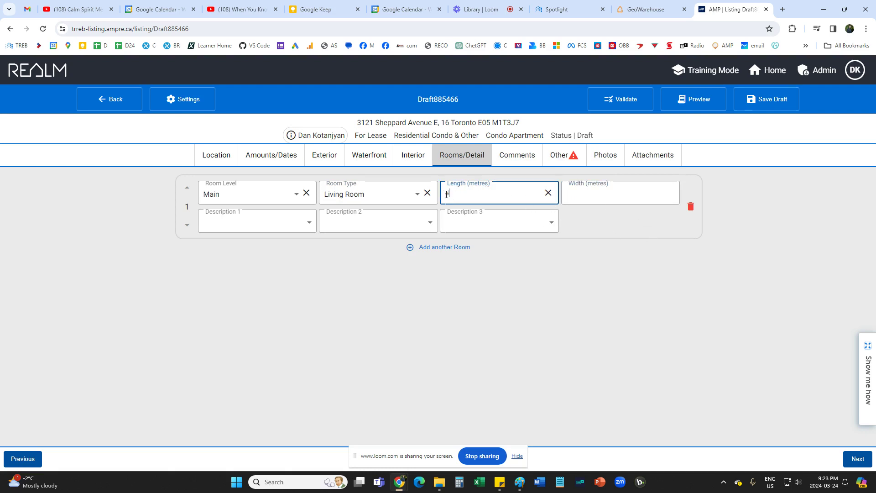
pyautogui.click(600, 197)
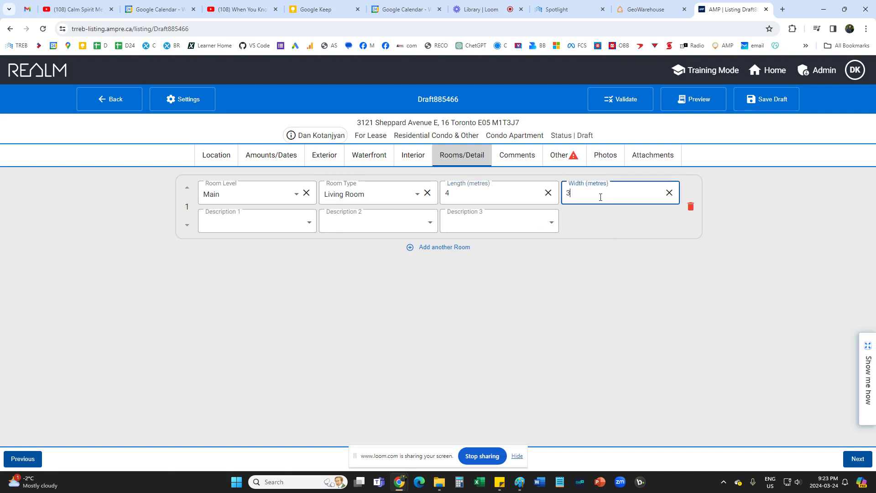
# Give Room 1 the description Bow Window, leaving Description 2 empty.
pyautogui.click(301, 229)
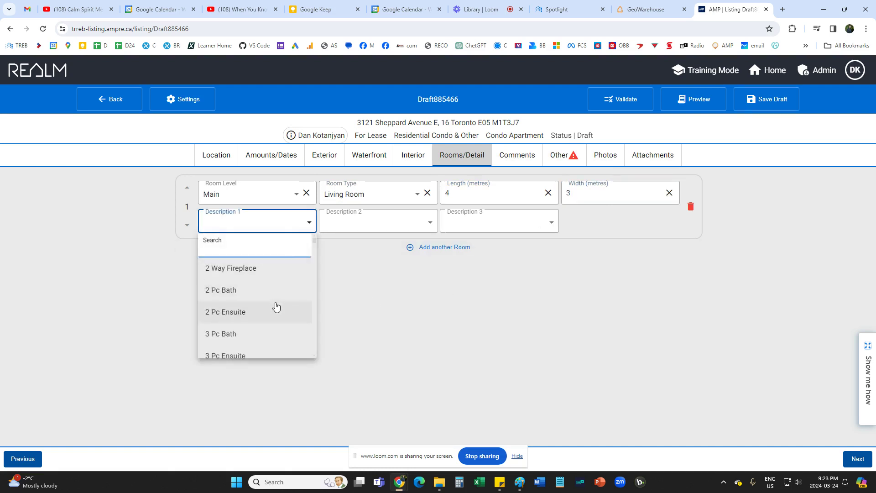
pyautogui.scroll(-1, 273, 315)
pyautogui.scroll(-5, 272, 321)
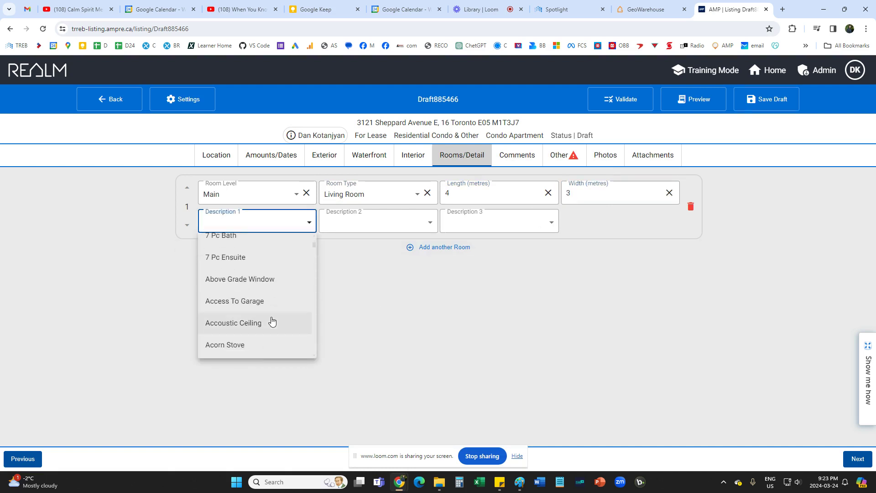
pyautogui.scroll(-8, 272, 321)
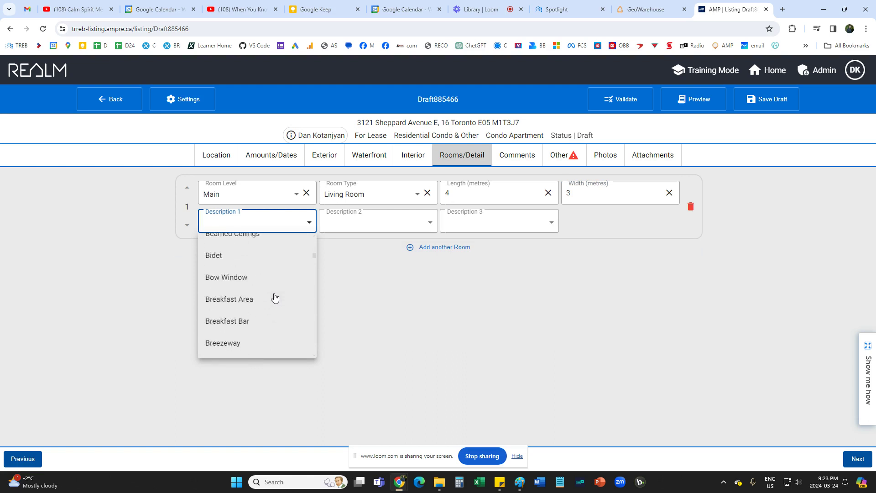
pyautogui.scroll(-2, 274, 297)
pyautogui.scroll(4, 265, 330)
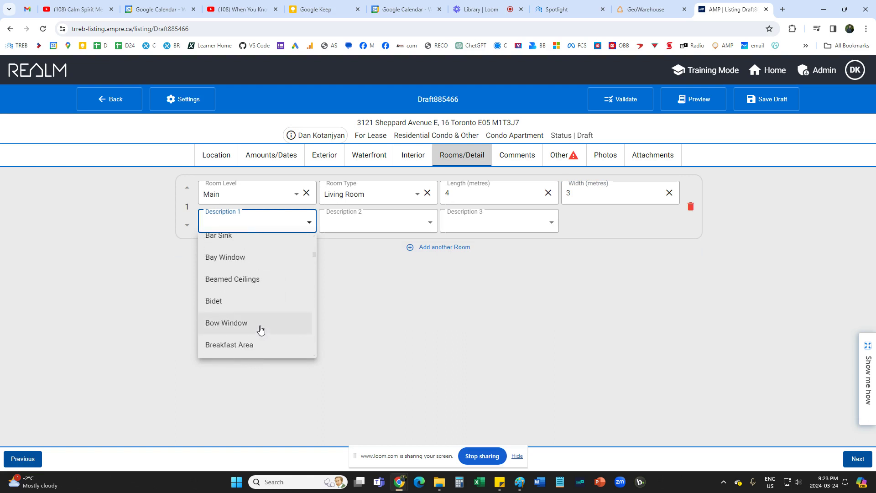
pyautogui.click(258, 324)
pyautogui.click(356, 225)
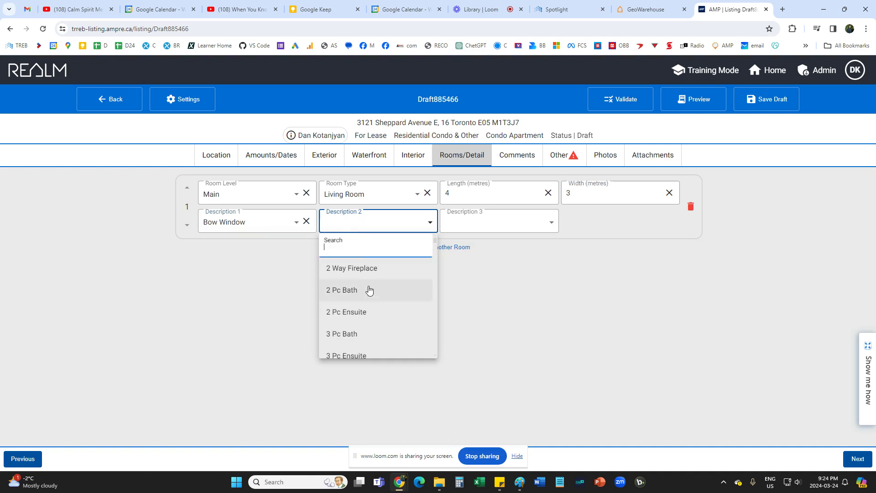
pyautogui.scroll(-10, 377, 306)
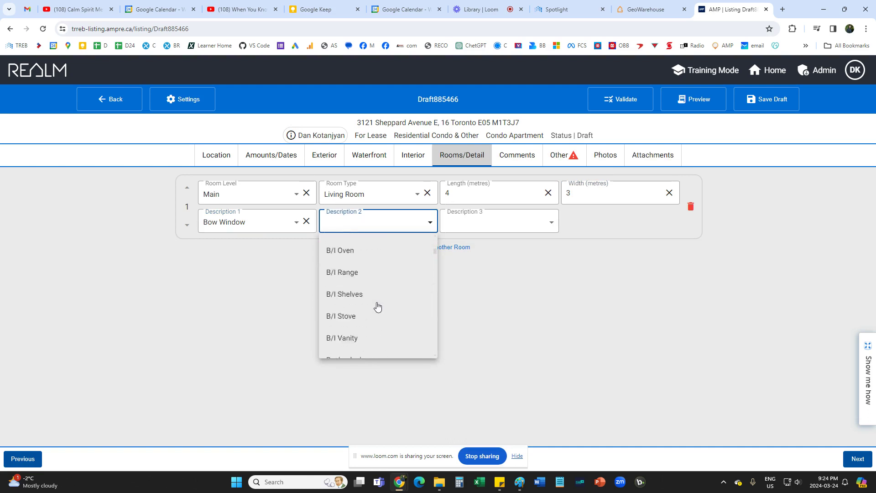
pyautogui.scroll(-8, 398, 323)
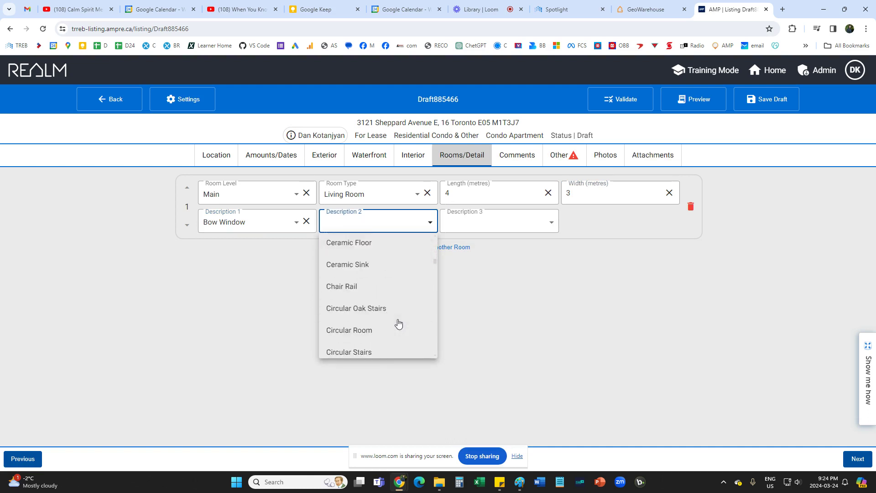
pyautogui.scroll(-4, 398, 323)
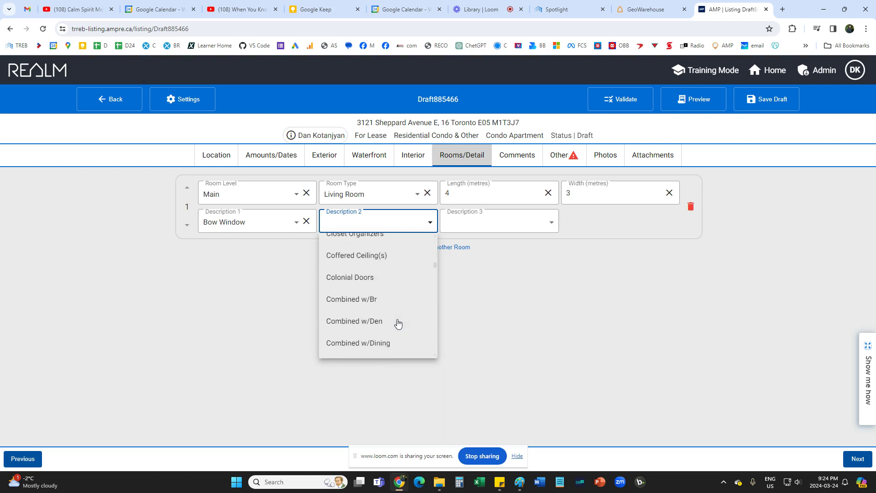
pyautogui.click(498, 293)
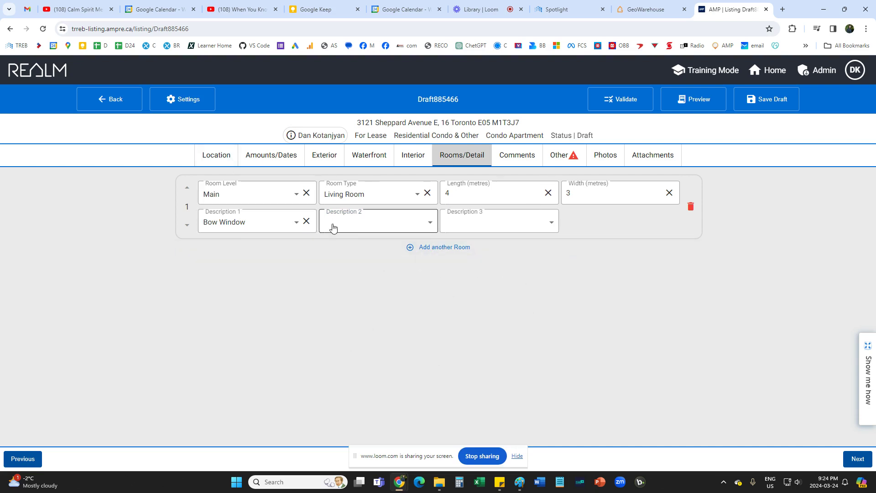
# Add two extra room entries, delete rooms 3 and 2, then go to Comments.
pyautogui.click(438, 253)
pyautogui.click(445, 319)
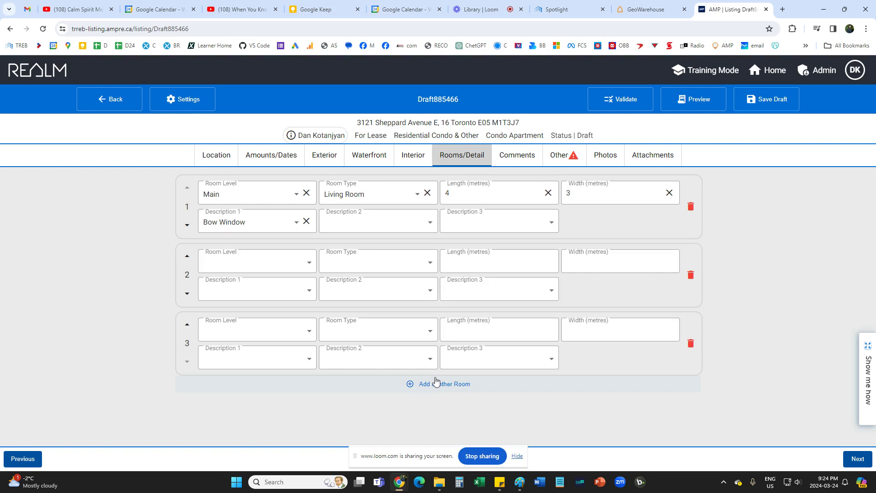
pyautogui.click(690, 343)
pyautogui.click(690, 274)
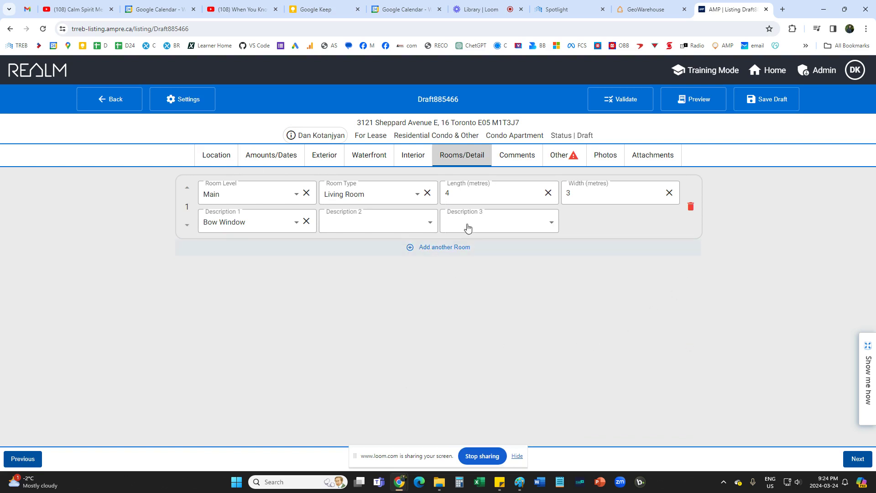
pyautogui.click(507, 158)
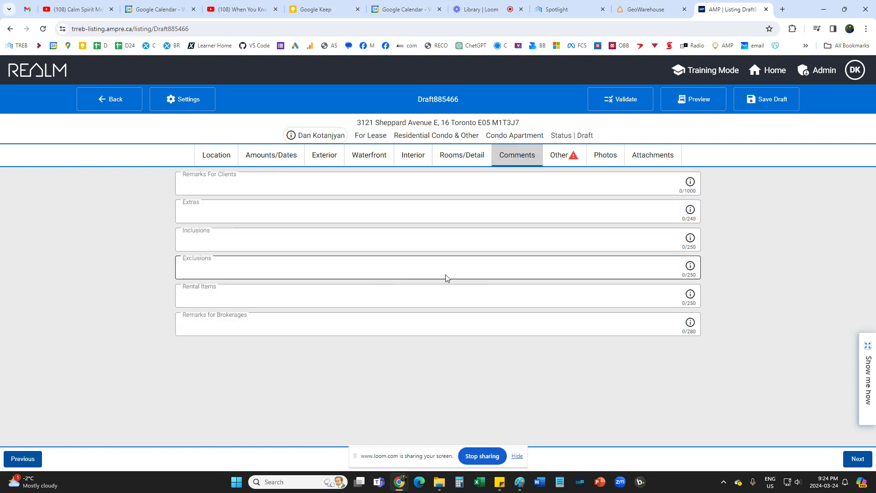
# Leave Remarks For Clients, Extras and Remarks for Brokerages blank, then go to the Other tab.
pyautogui.click(211, 186)
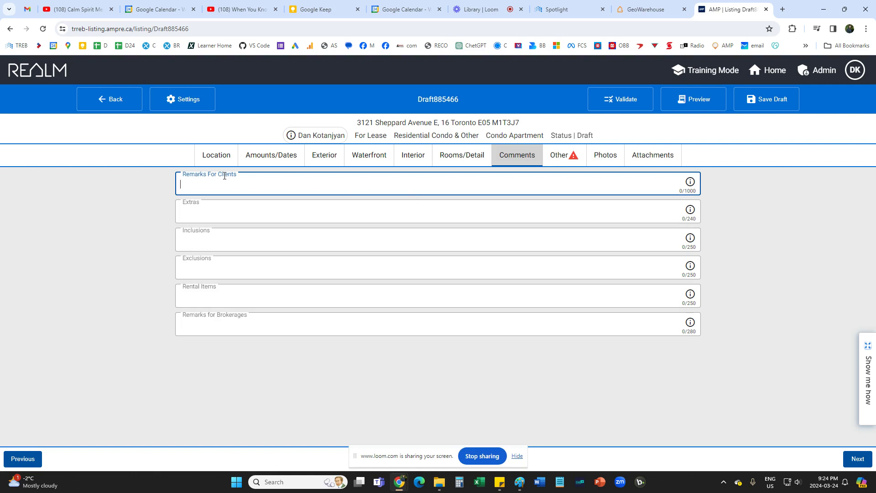
pyautogui.click(220, 211)
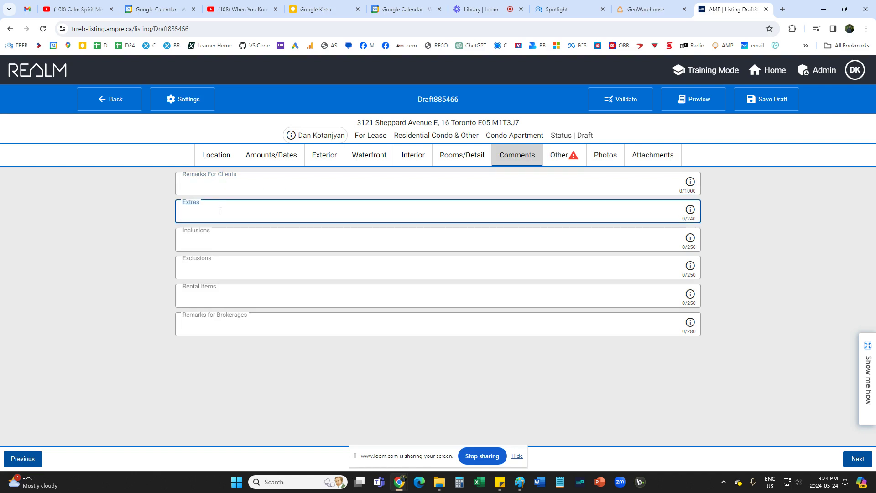
pyautogui.click(235, 330)
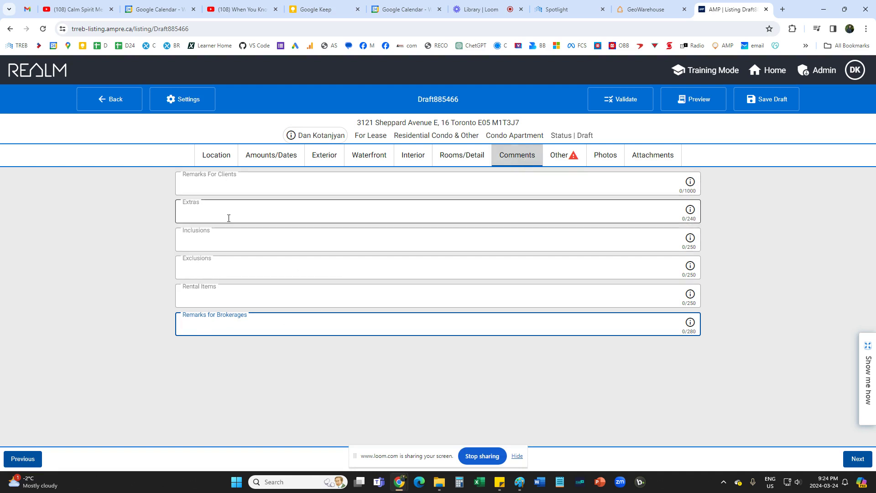
pyautogui.click(559, 155)
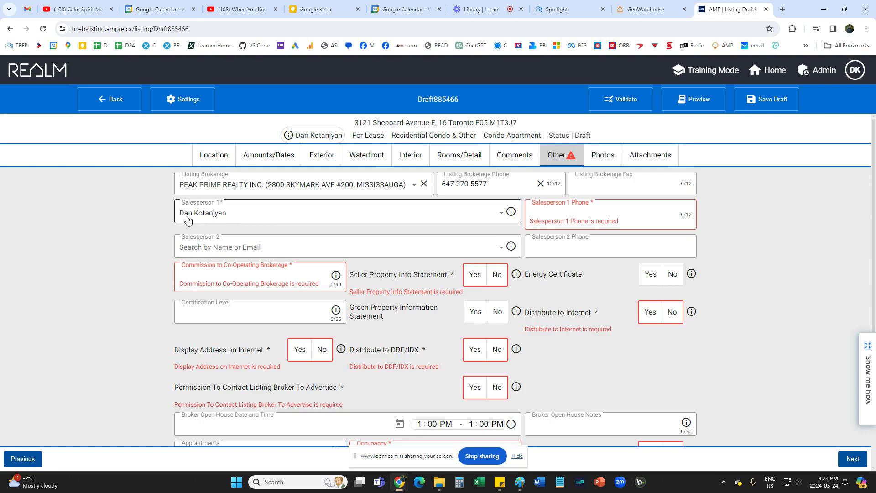
# Enter the salesperson's phone number and a 'half month rent' co-operating commission.
pyautogui.click(572, 221)
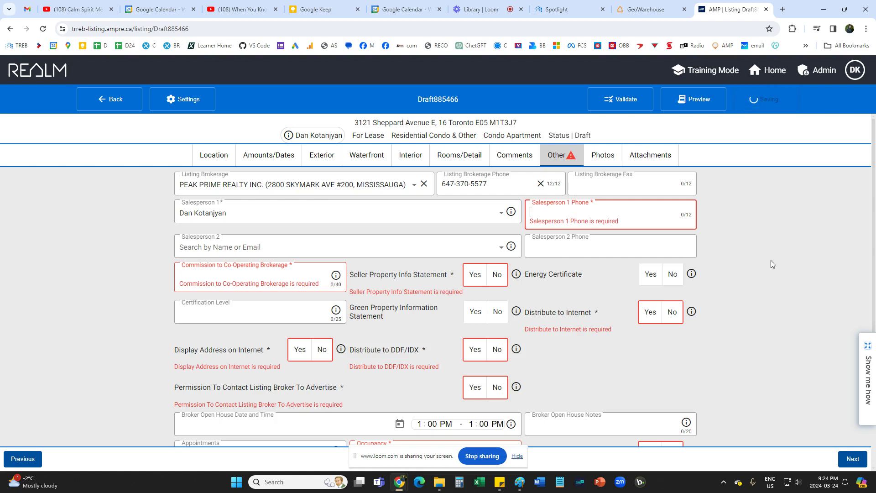
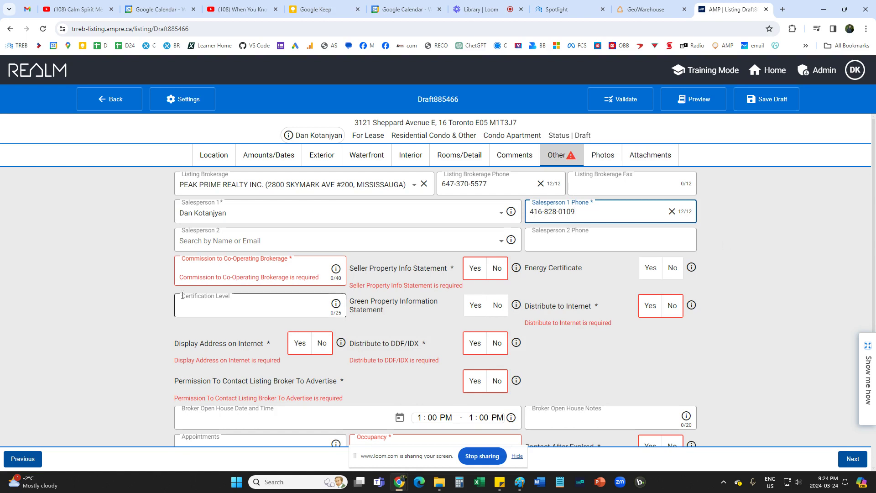
pyautogui.click(179, 254)
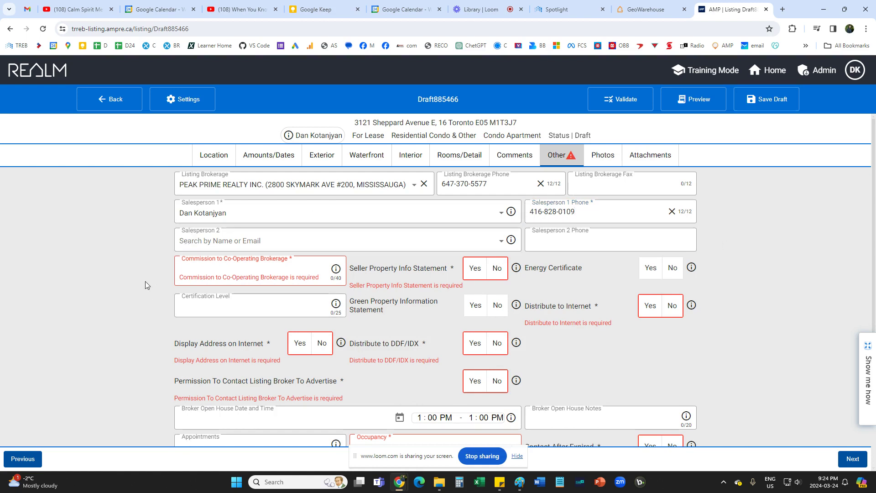
pyautogui.click(280, 272)
pyautogui.write('half mont')
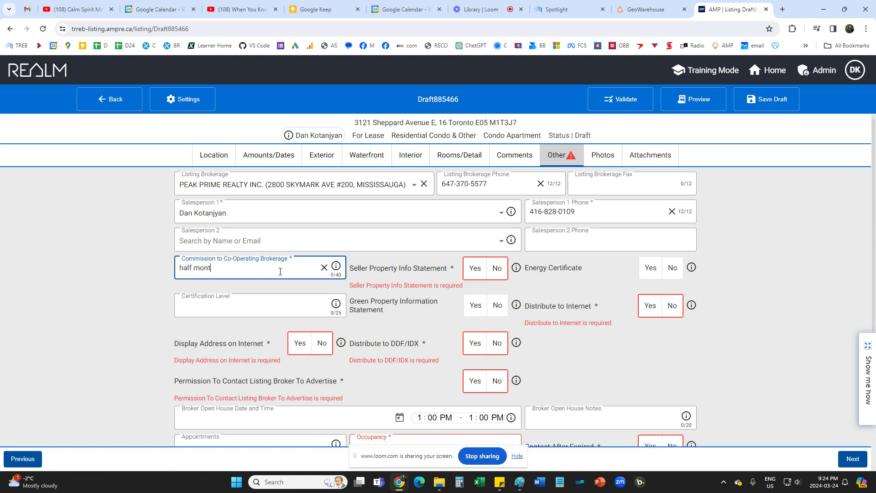
pyautogui.write('h rent')
pyautogui.click(112, 277)
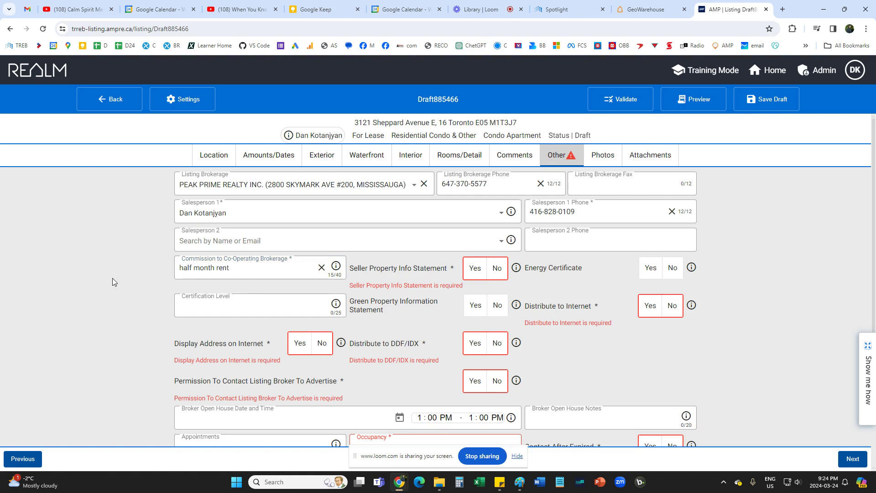
# Answer No to Seller Property Info Statement and Yes to internet, address, DDF/IDX and broker-contact questions.
pyautogui.click(496, 270)
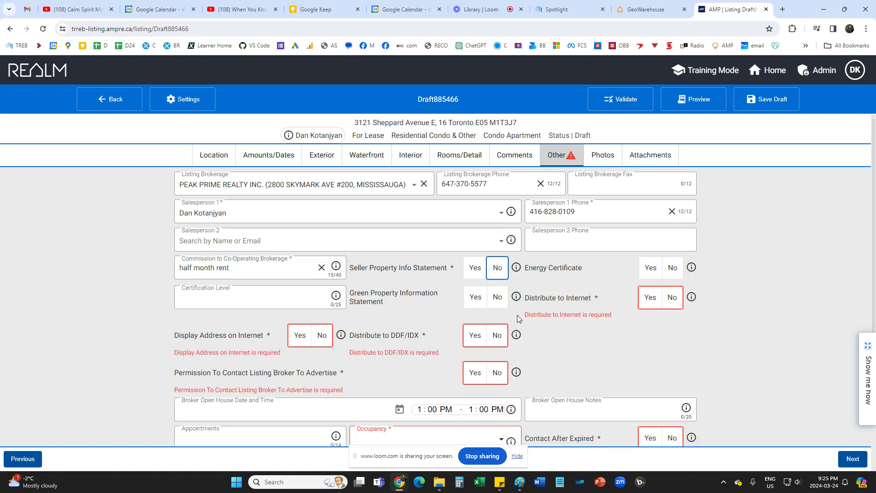
pyautogui.click(649, 297)
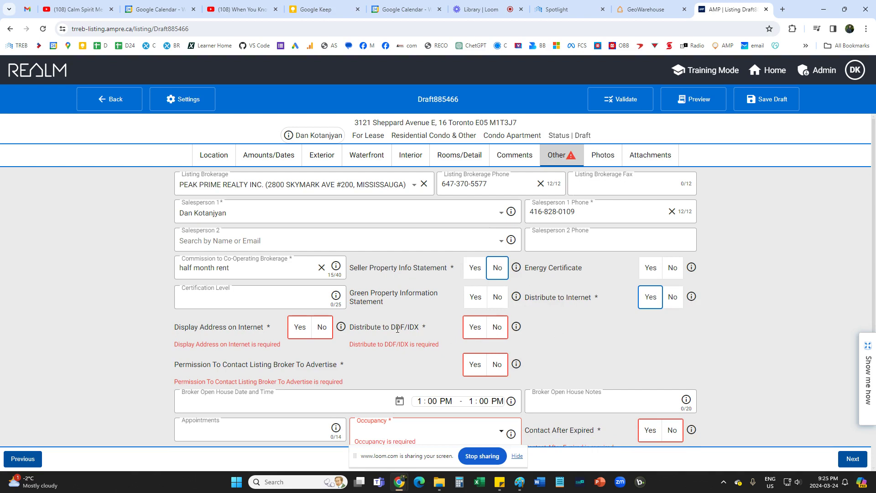
pyautogui.click(300, 327)
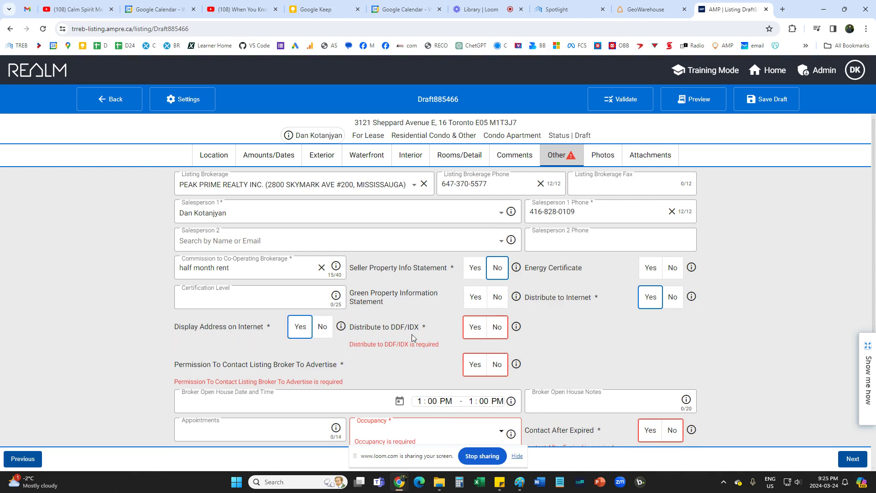
pyautogui.click(474, 327)
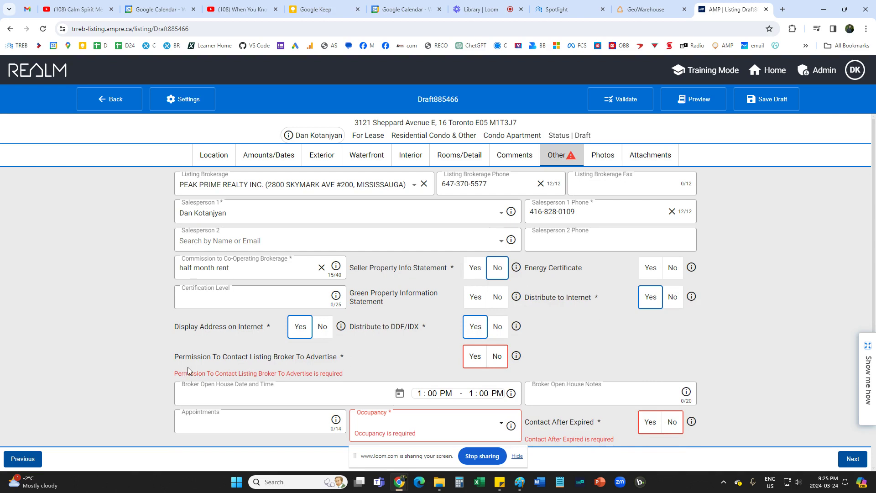
pyautogui.scroll(-2, 187, 371)
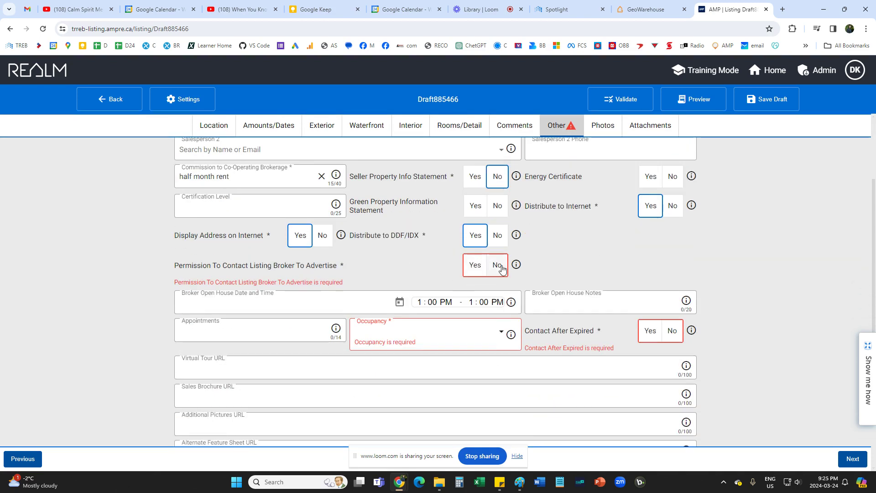
pyautogui.click(476, 265)
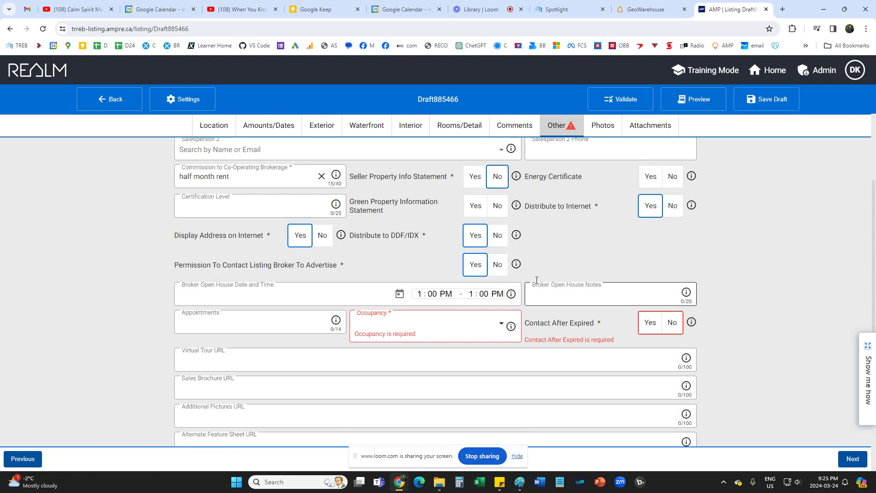
# Set occupancy to Vacant and Contact After Expired to No, then go to Photos.
pyautogui.scroll(-1, 133, 327)
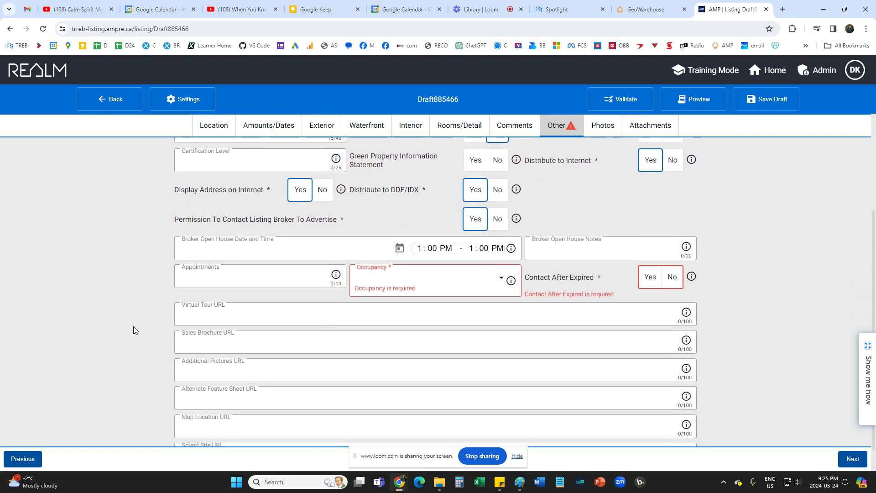
pyautogui.click(417, 287)
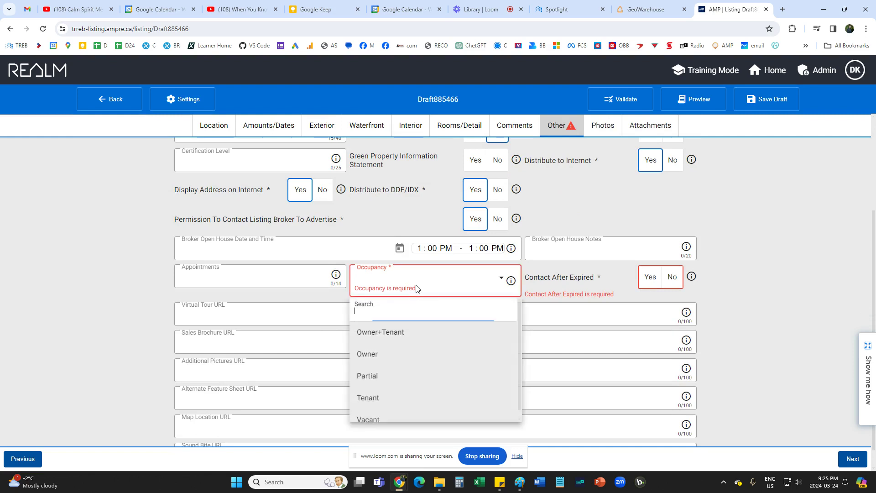
pyautogui.click(388, 416)
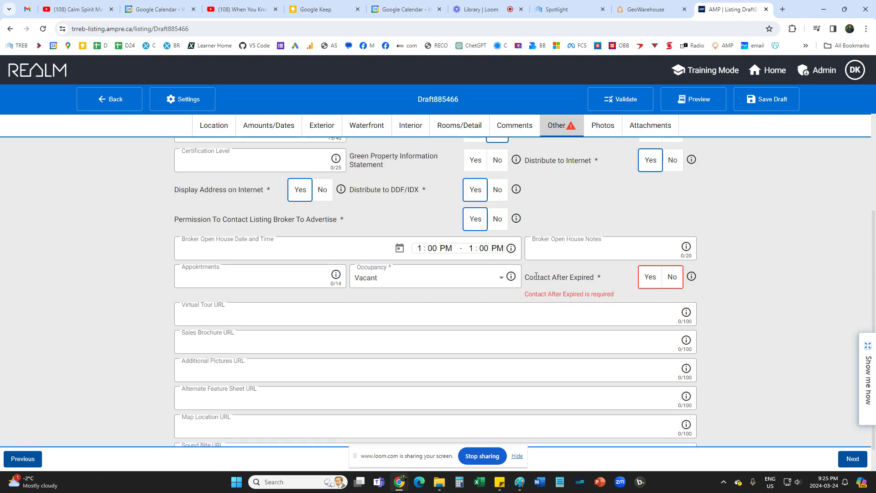
pyautogui.click(672, 277)
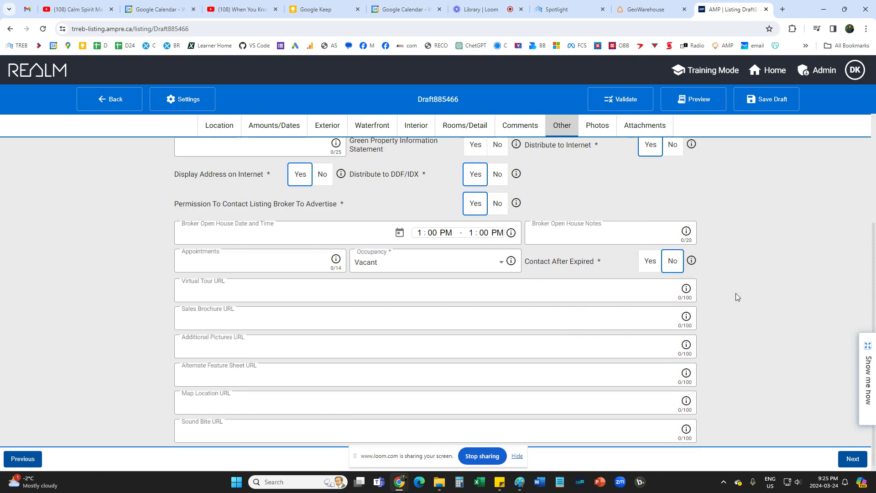
pyautogui.scroll(3, 735, 293)
pyautogui.scroll(-3, 735, 293)
pyautogui.scroll(3, 736, 293)
pyautogui.click(599, 154)
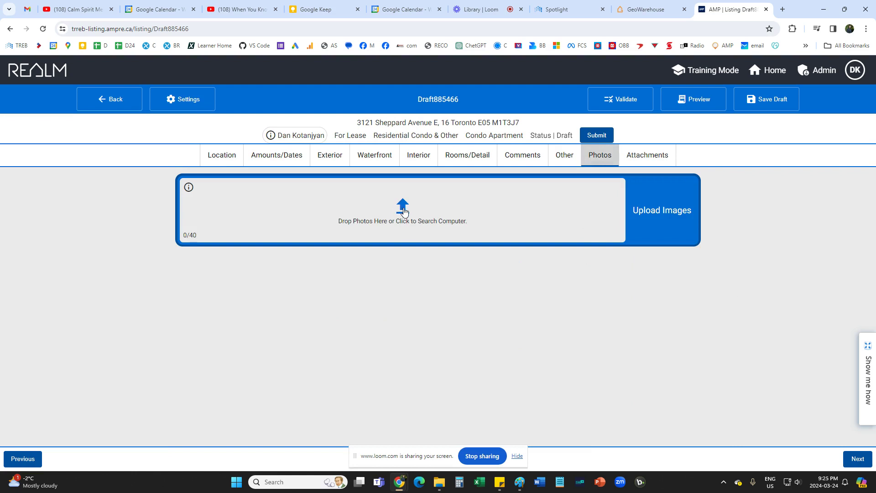
# Go to the Attachments page and open the file picker from the document drop zone.
pyautogui.click(647, 161)
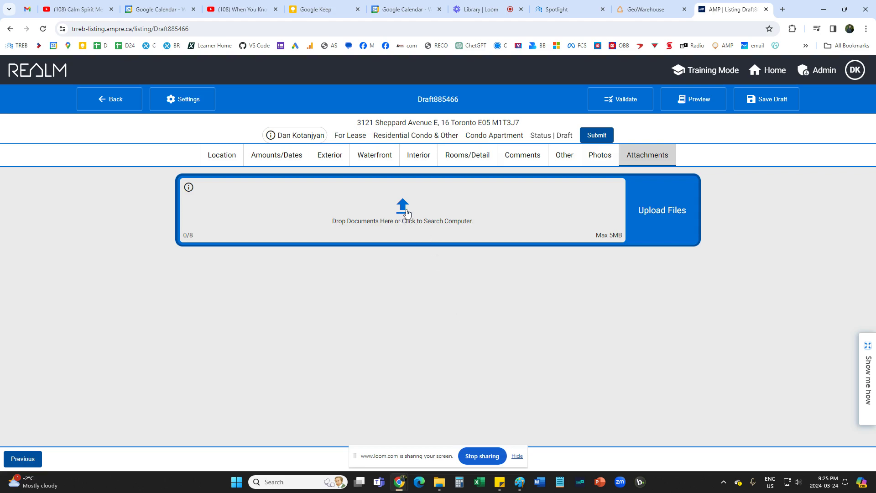
pyautogui.click(403, 210)
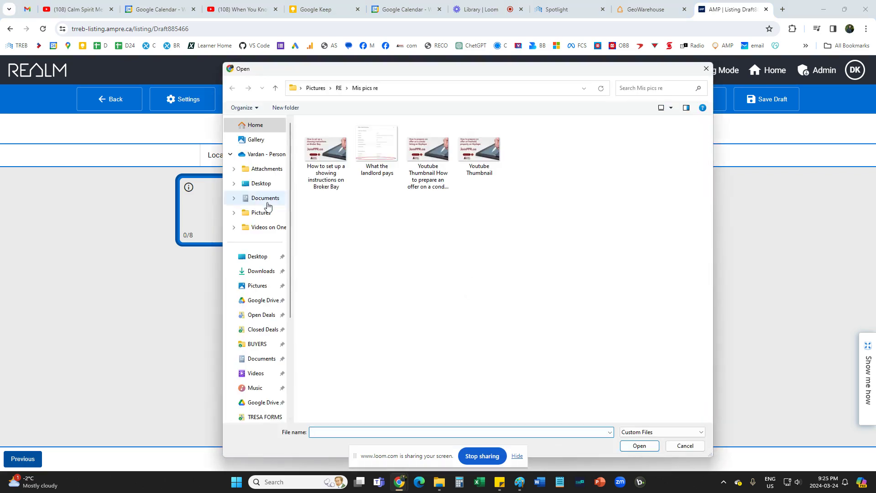
# Upload 'Schedule B Lease' from Desktop > Office files > Forms and Documents as an attachment.
pyautogui.click(261, 184)
pyautogui.scroll(-3, 371, 292)
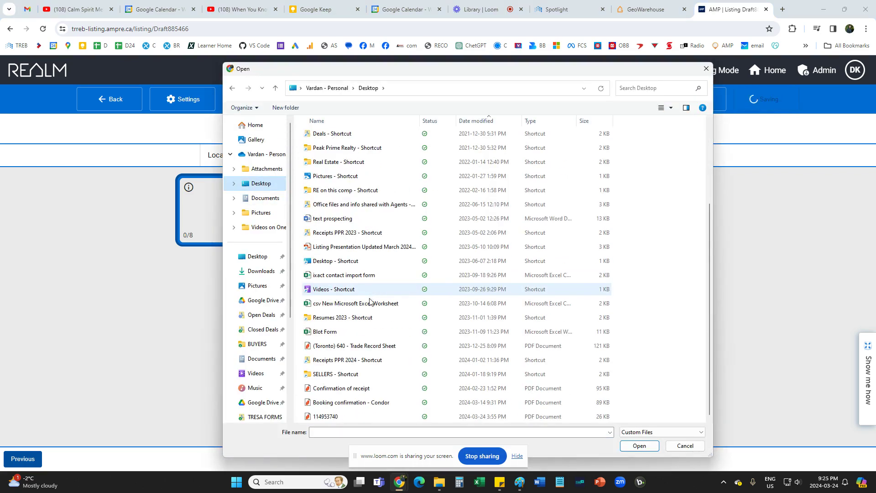
pyautogui.doubleClick(356, 204)
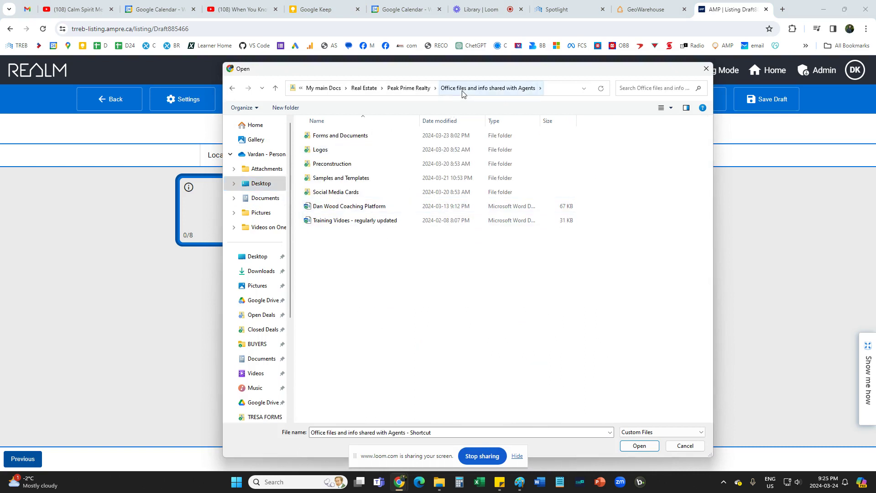
pyautogui.click(337, 140)
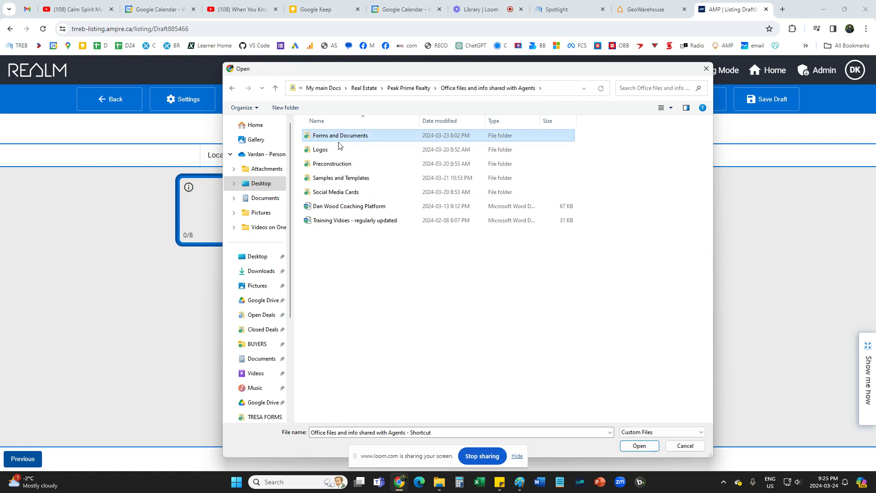
pyautogui.doubleClick(338, 140)
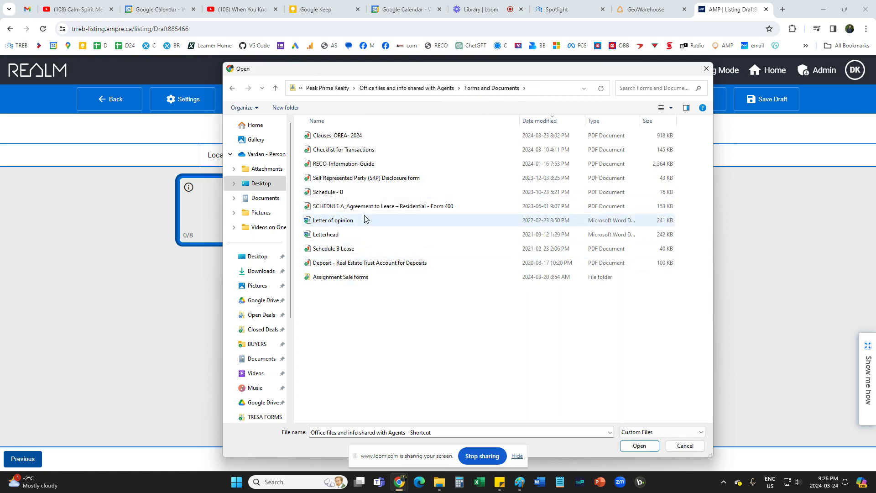
pyautogui.click(380, 211)
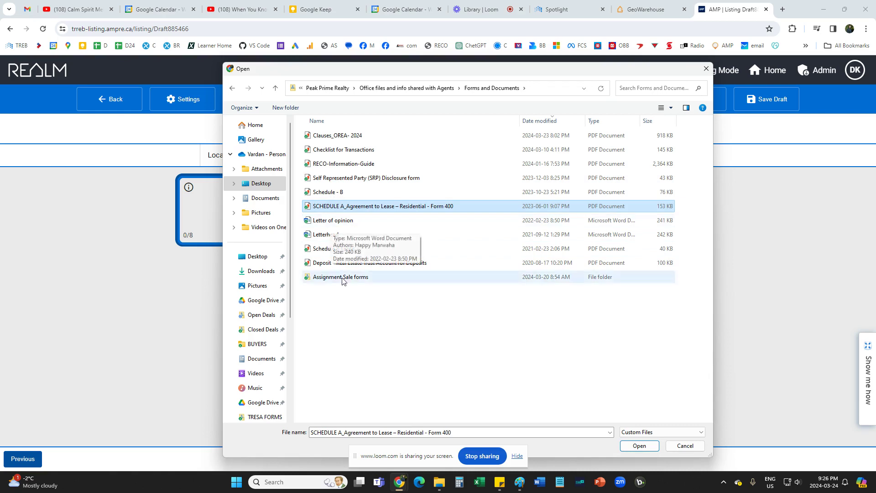
pyautogui.click(330, 250)
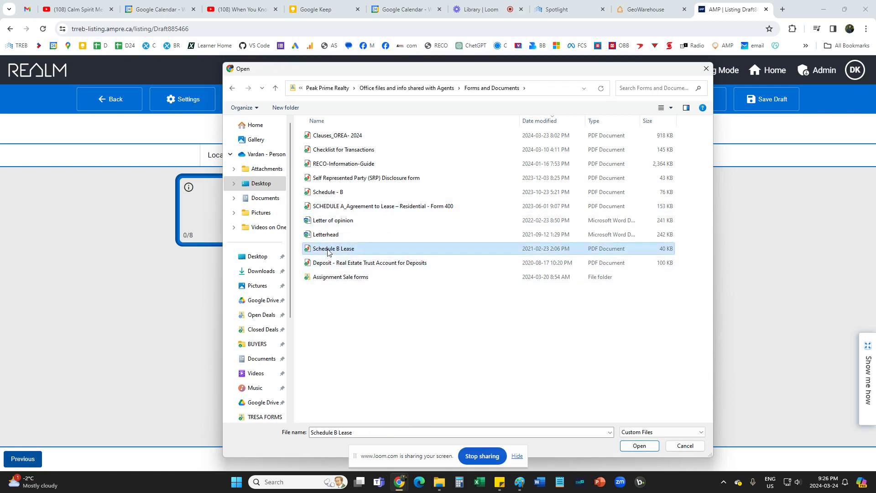
pyautogui.click(637, 447)
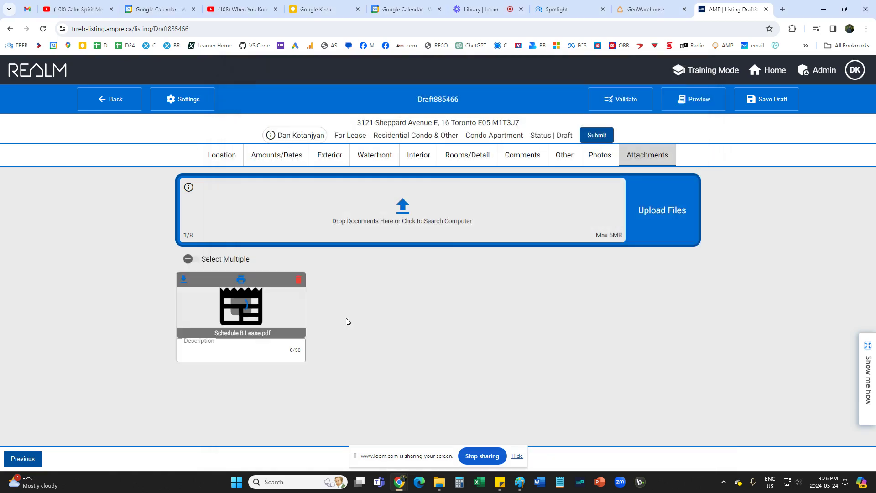
# Set the Schedule B Lease.pdf attachment's description to Schedules, then go to the Photos section.
pyautogui.click(220, 350)
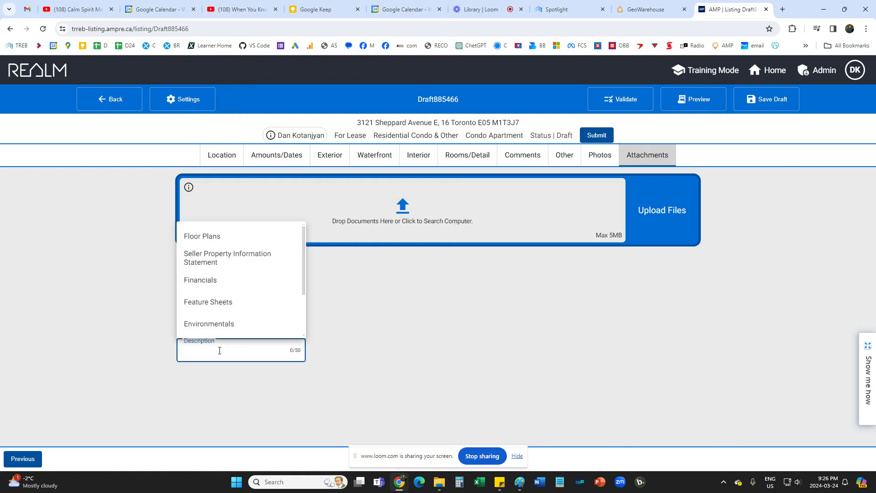
pyautogui.scroll(-1, 235, 316)
pyautogui.scroll(-1, 233, 314)
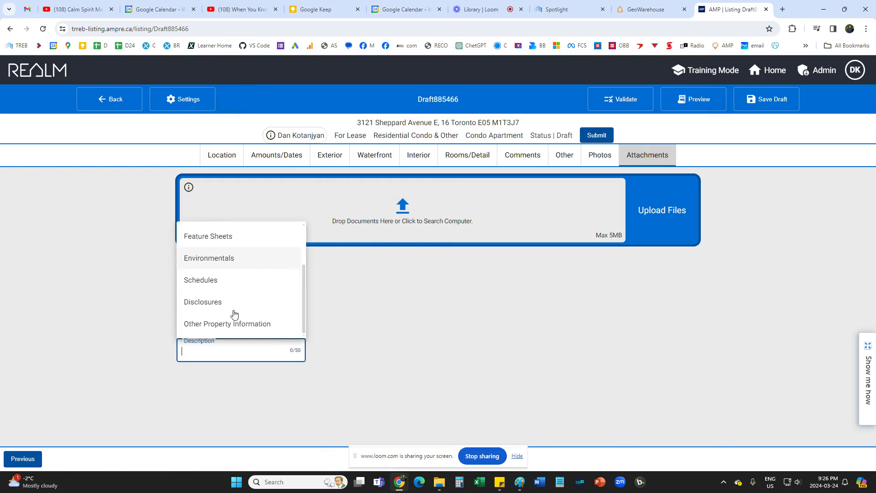
pyautogui.click(232, 276)
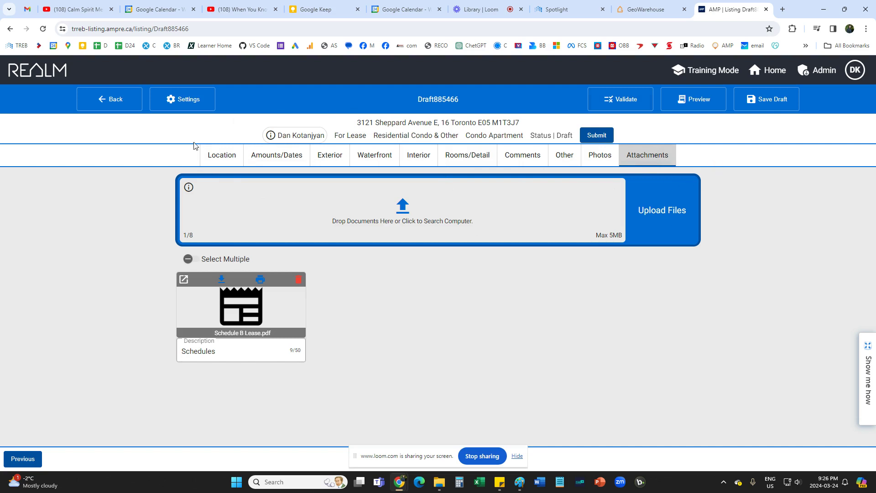
pyautogui.click(595, 159)
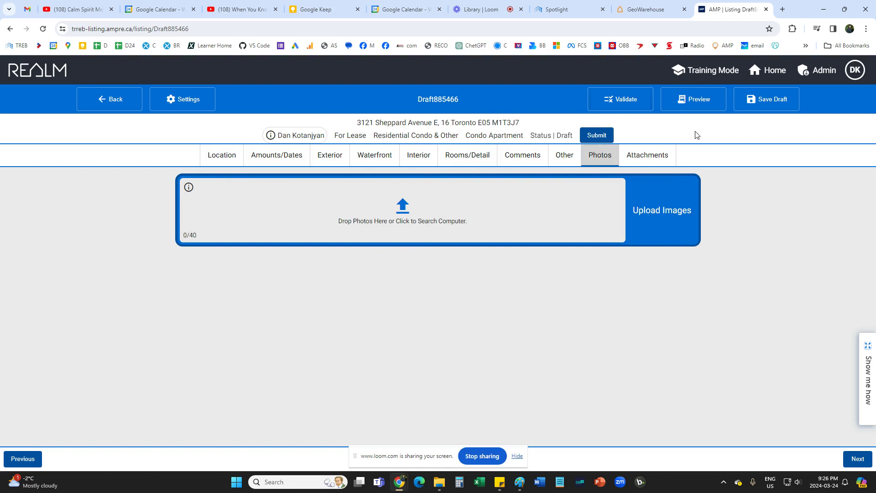
# Generate the MLS® Data Information Form preview for Draft885466.
pyautogui.click(697, 101)
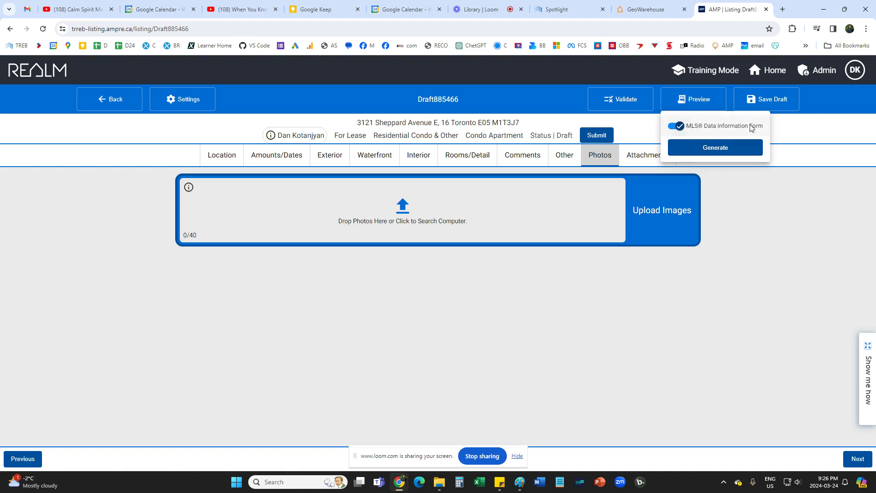
pyautogui.click(721, 153)
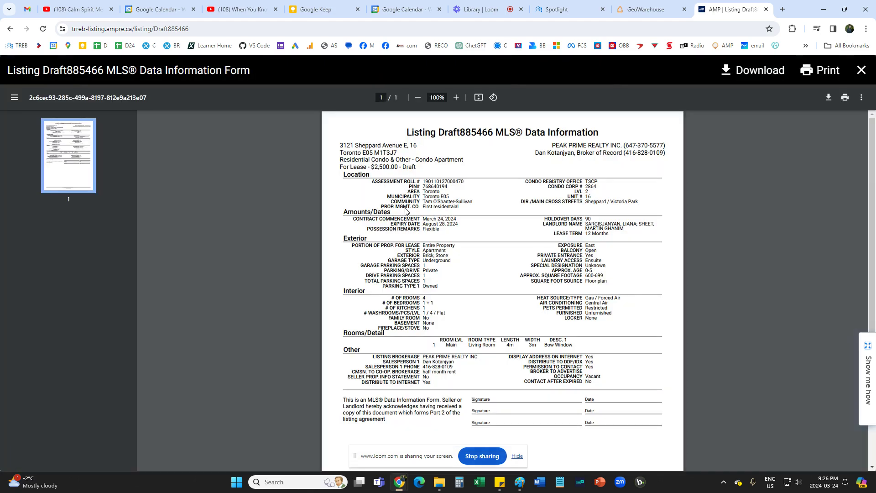
# Download the MLS® Data Information Form PDF and save it to the Desktop.
pyautogui.scroll(-3, 477, 242)
pyautogui.scroll(3, 487, 171)
pyautogui.click(729, 76)
pyautogui.click(267, 151)
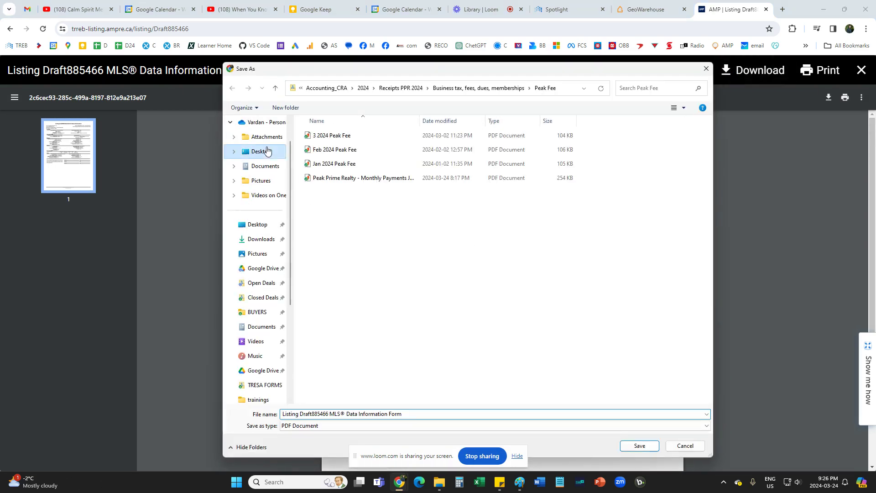
pyautogui.click(639, 446)
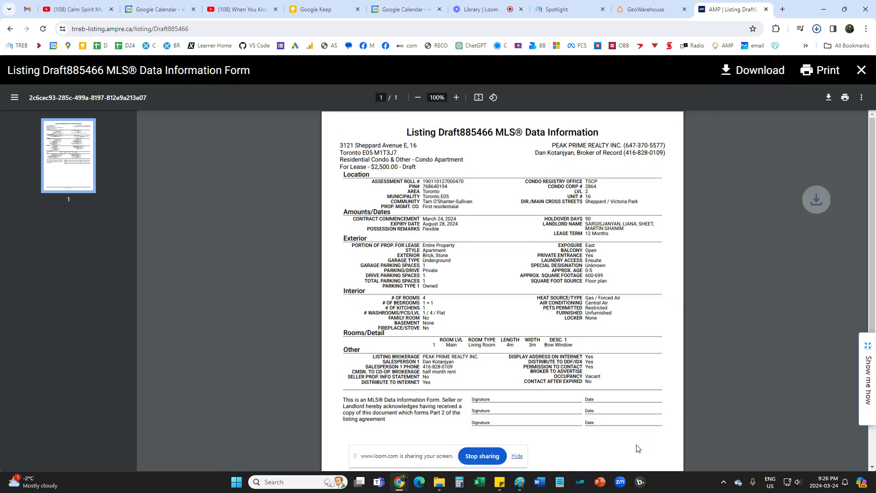
# Scroll through the generated form to review it, then close the preview.
pyautogui.scroll(-2, 478, 302)
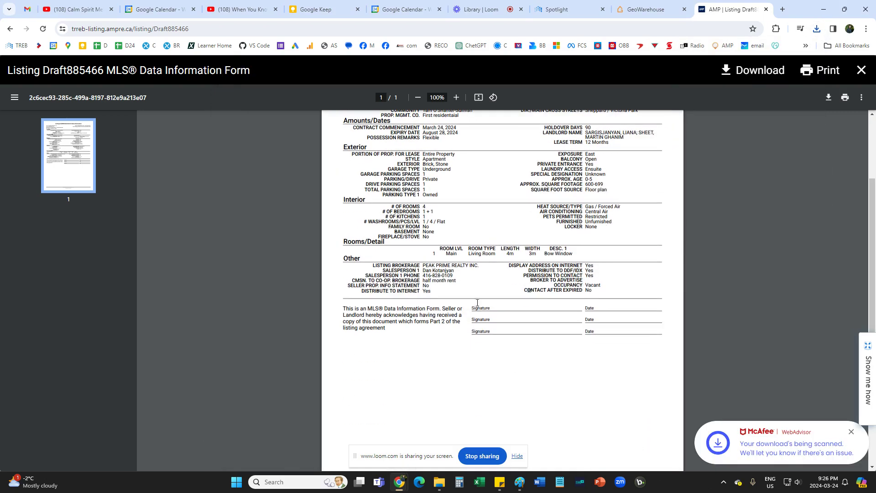
pyautogui.scroll(2, 516, 310)
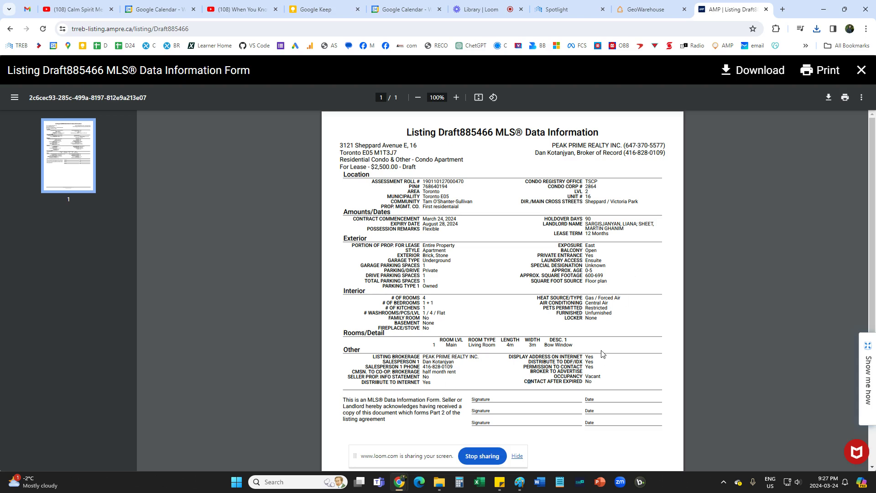
pyautogui.scroll(-1, 565, 349)
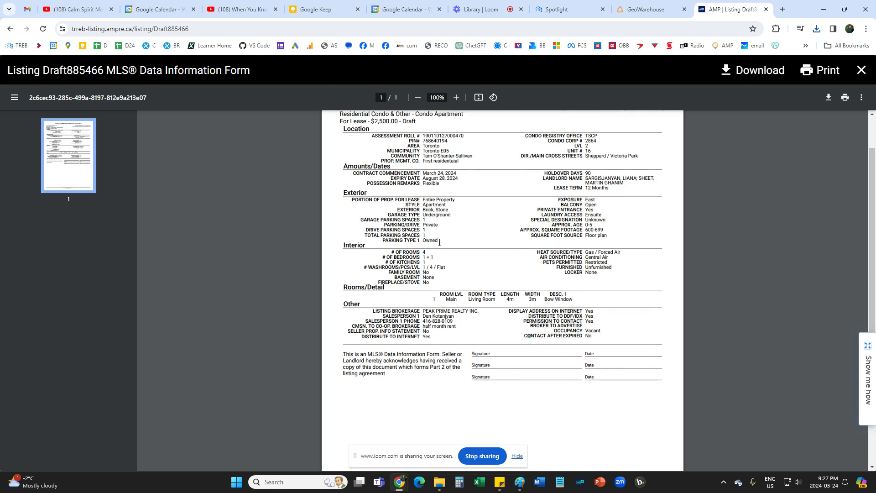
pyautogui.scroll(1, 379, 273)
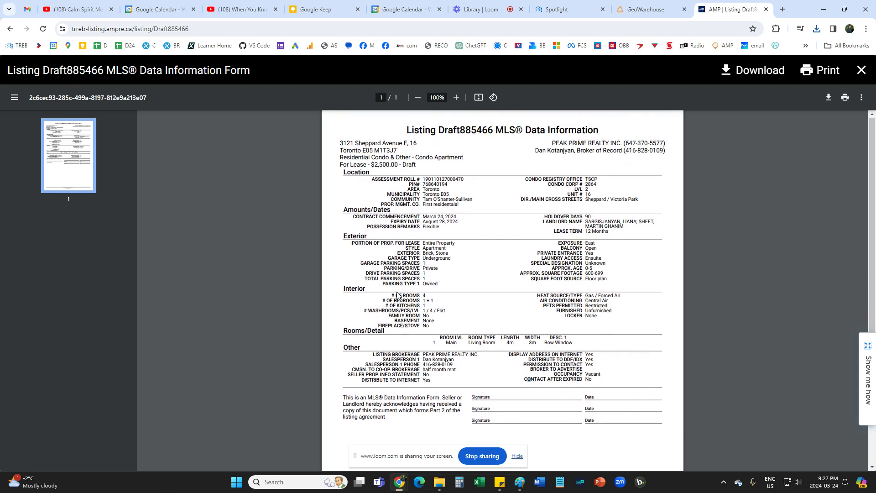
pyautogui.scroll(-1, 416, 361)
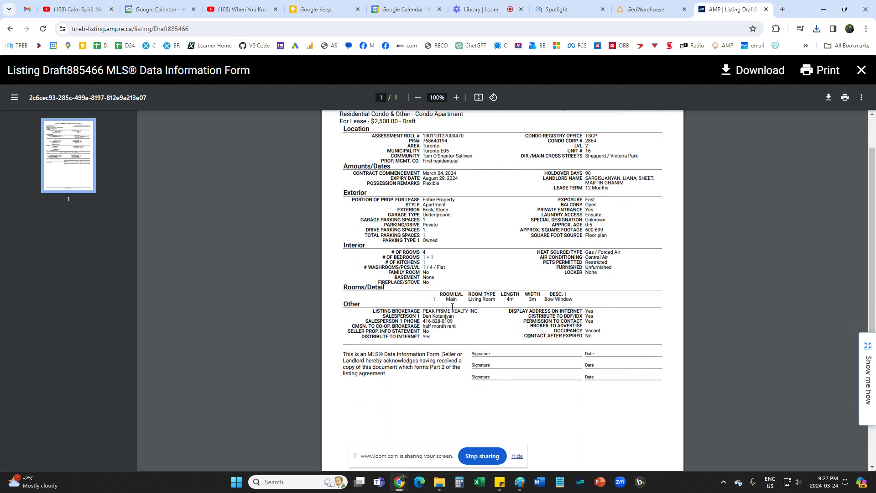
pyautogui.scroll(1, 479, 319)
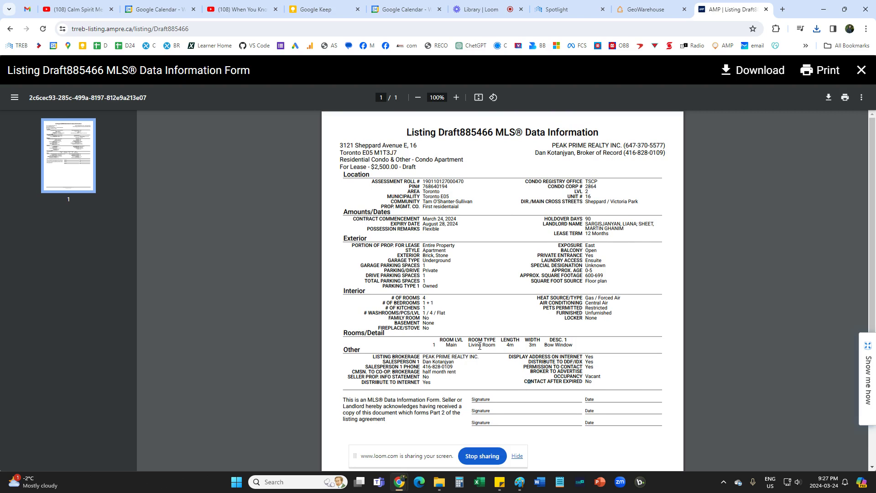
pyautogui.scroll(-1, 505, 384)
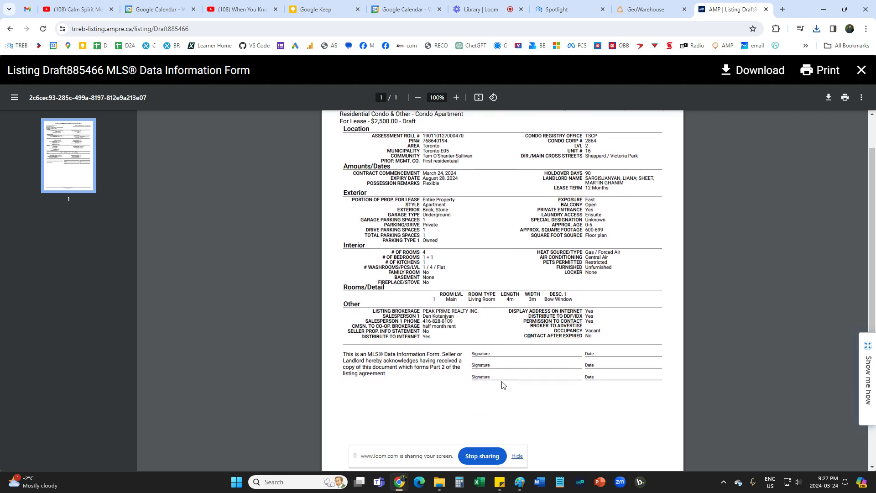
pyautogui.scroll(1, 502, 381)
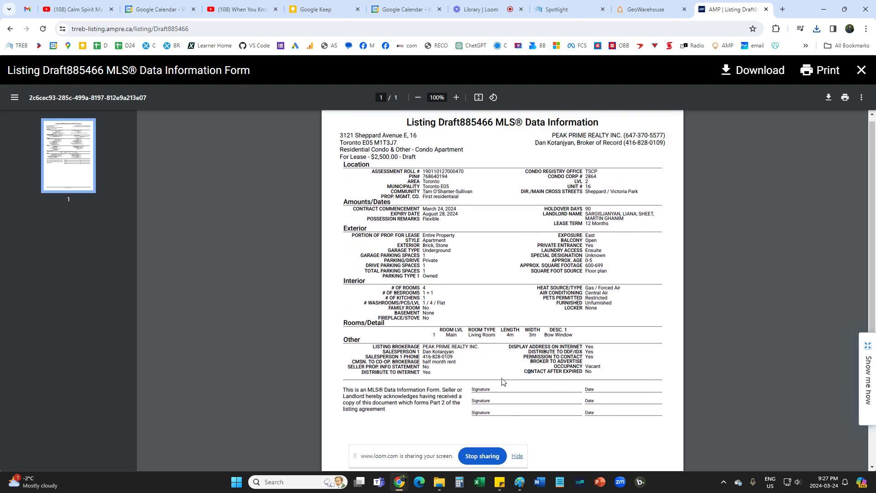
pyautogui.scroll(-2, 512, 373)
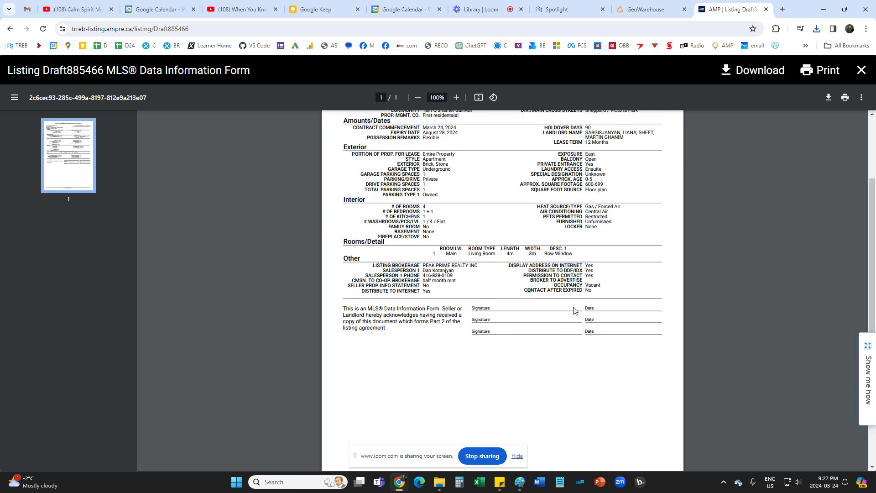
pyautogui.scroll(2, 591, 354)
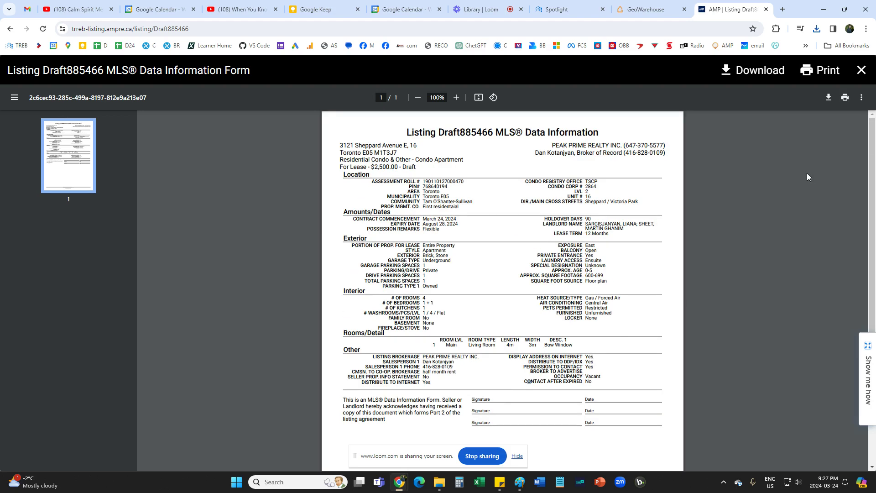
pyautogui.click(861, 70)
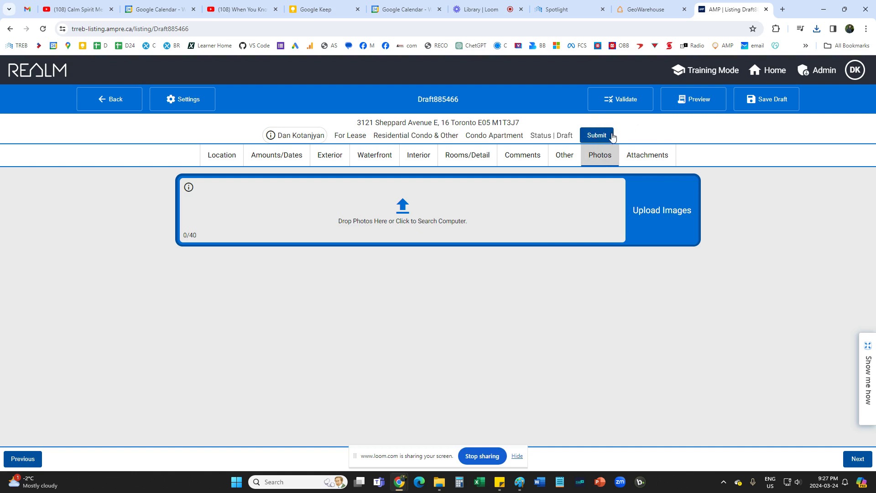
pyautogui.click(98, 100)
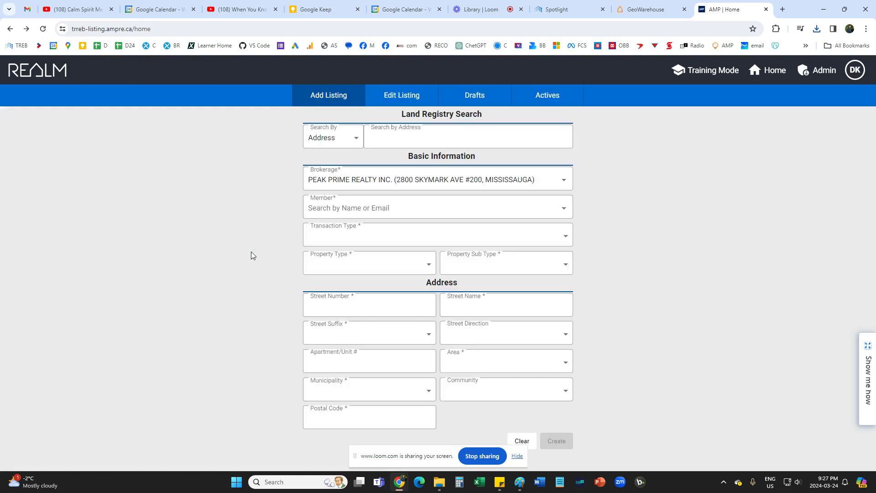
pyautogui.click(475, 94)
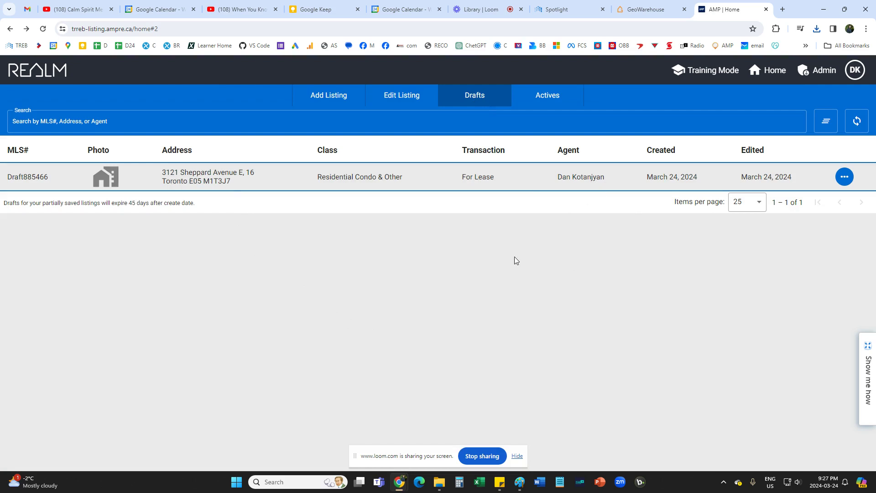
pyautogui.click(348, 180)
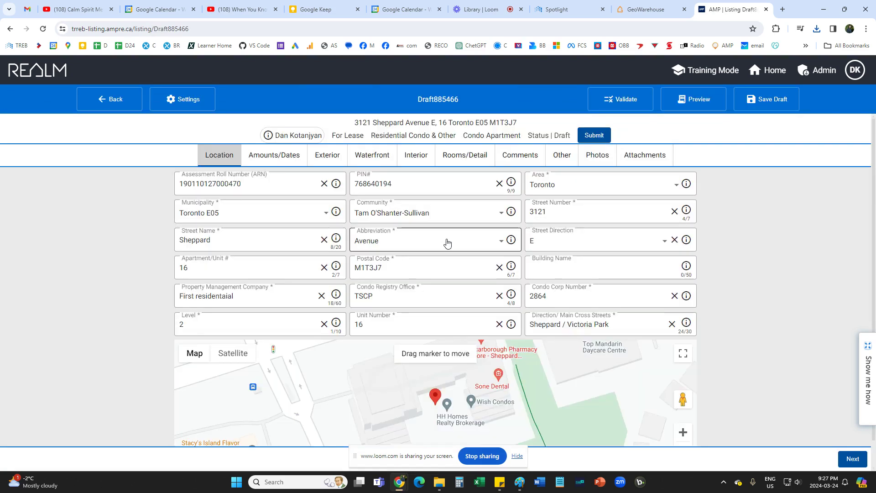
pyautogui.click(106, 99)
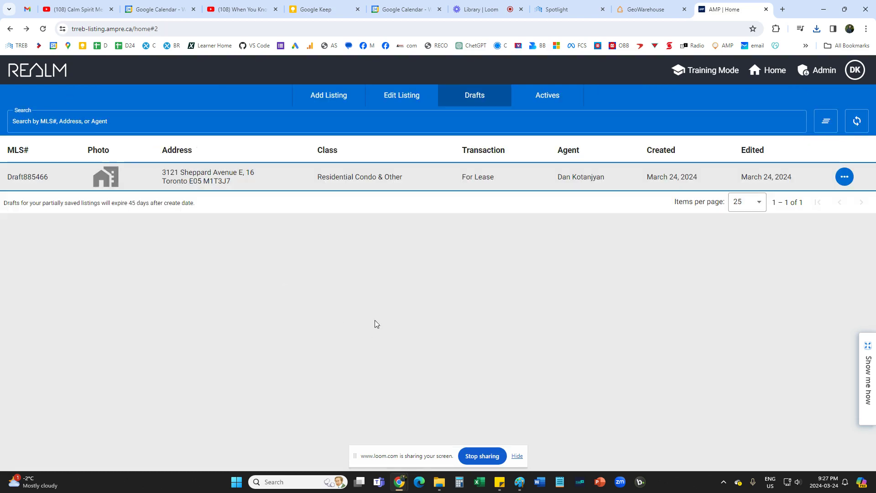